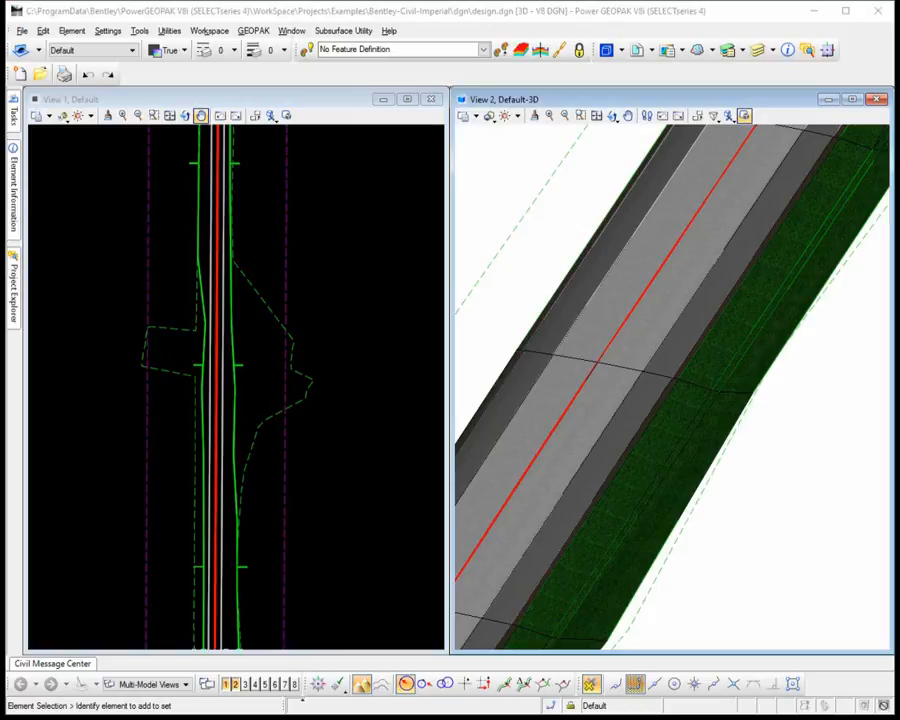
# Clear existing_ground as the active terrain model and process the GRAY corridor
pyautogui.click(340, 347)
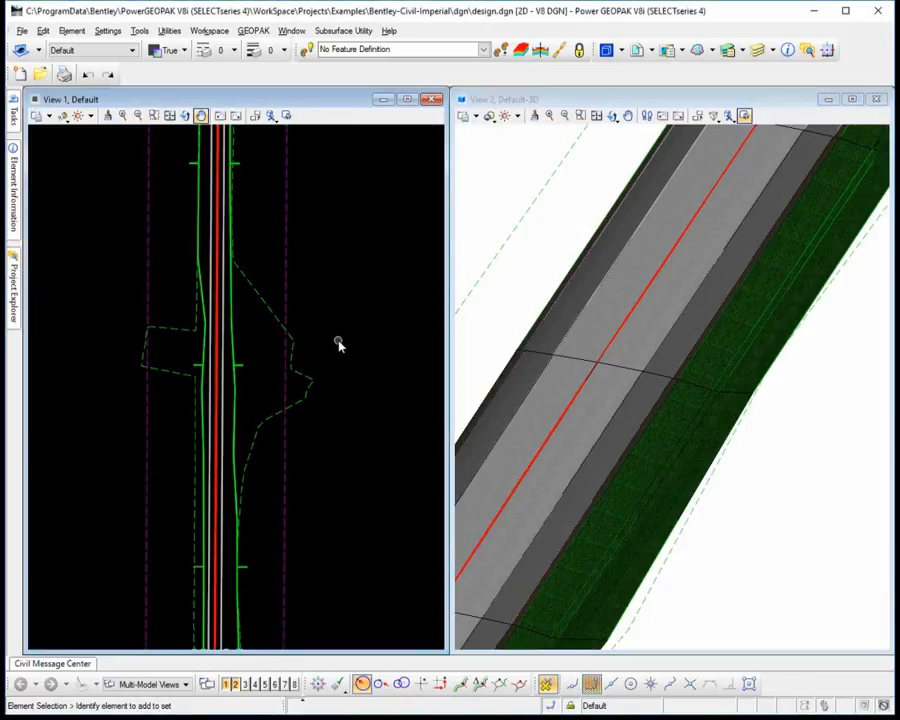
pyautogui.click(309, 389)
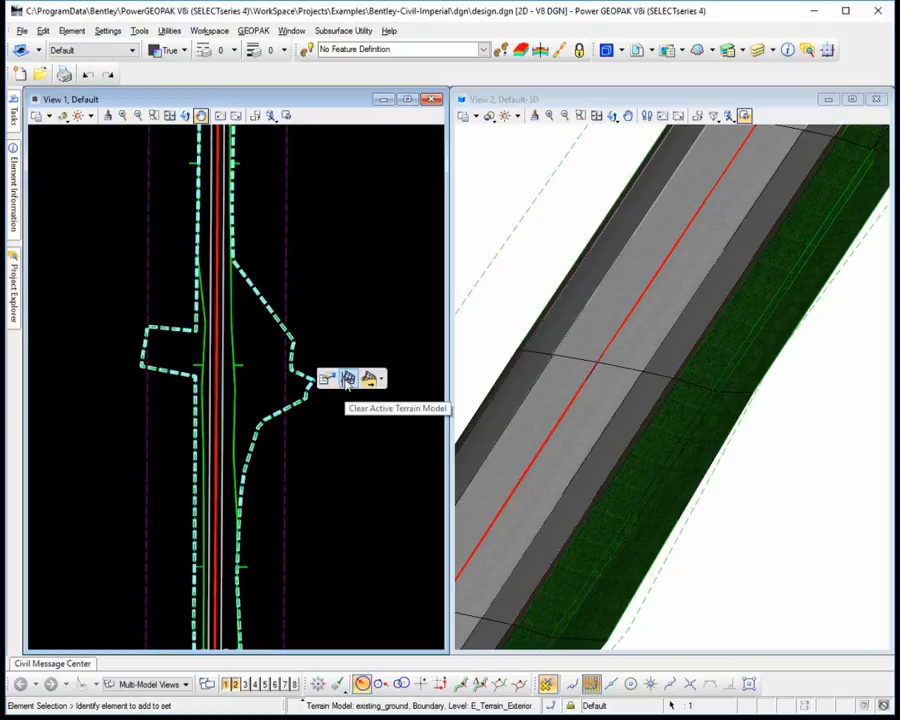
pyautogui.click(347, 380)
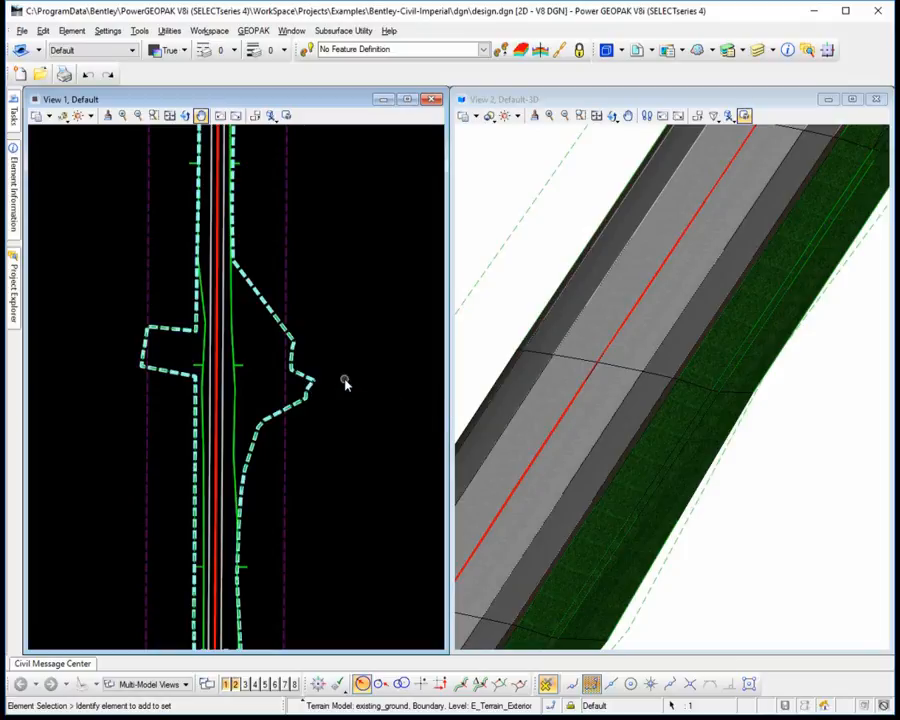
pyautogui.click(239, 371)
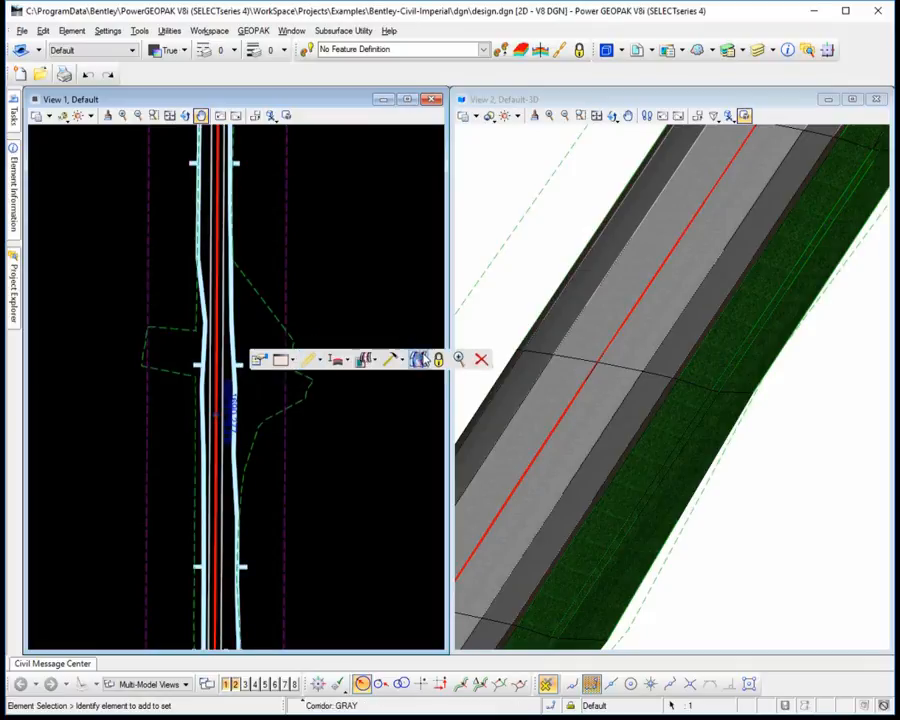
pyautogui.click(420, 360)
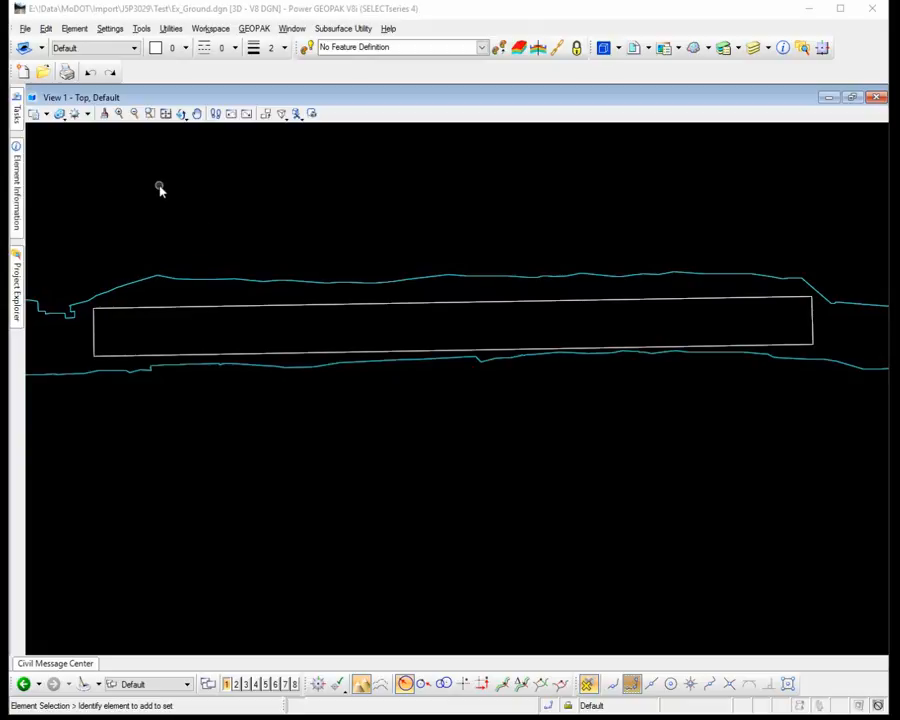
# Create a clipped terrain named Clipped Terrain from the merged existing ground inside the rectangle, using External clipping and zero horizontal and vertical offsets
pyautogui.click(18, 112)
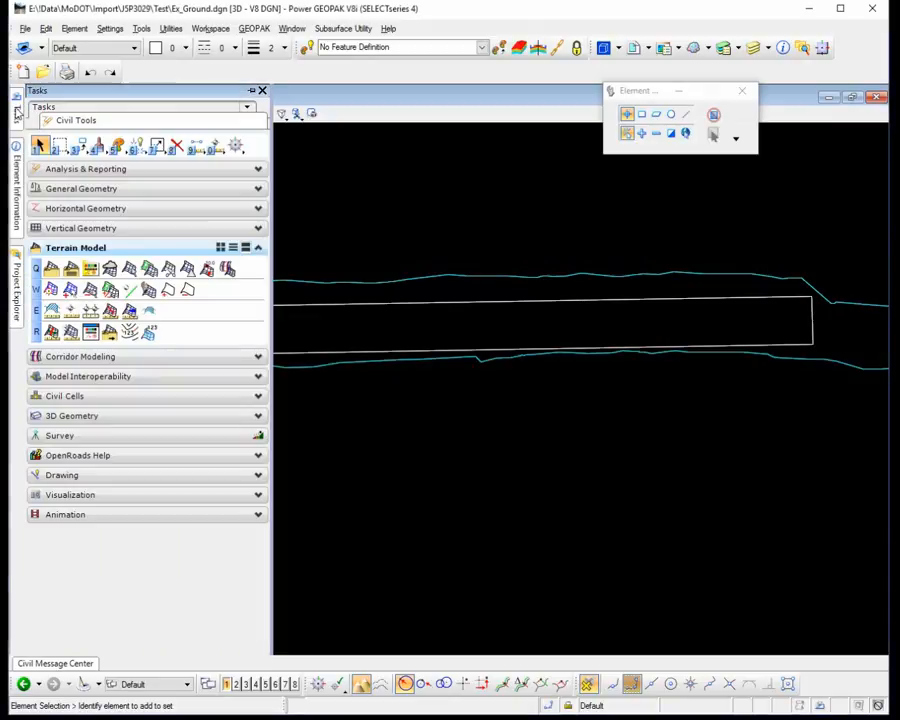
pyautogui.click(168, 270)
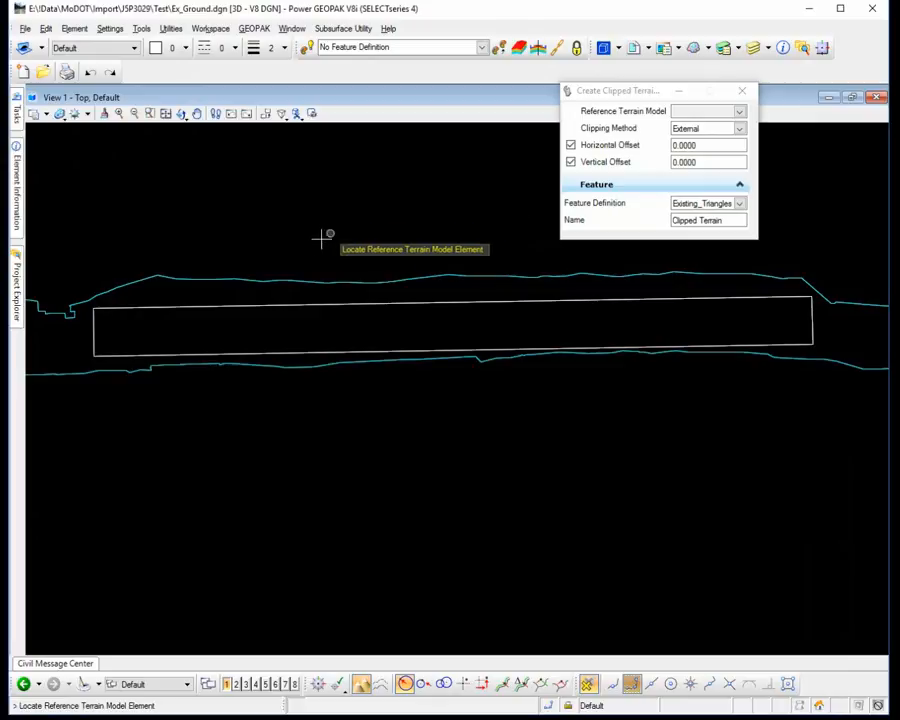
pyautogui.click(298, 277)
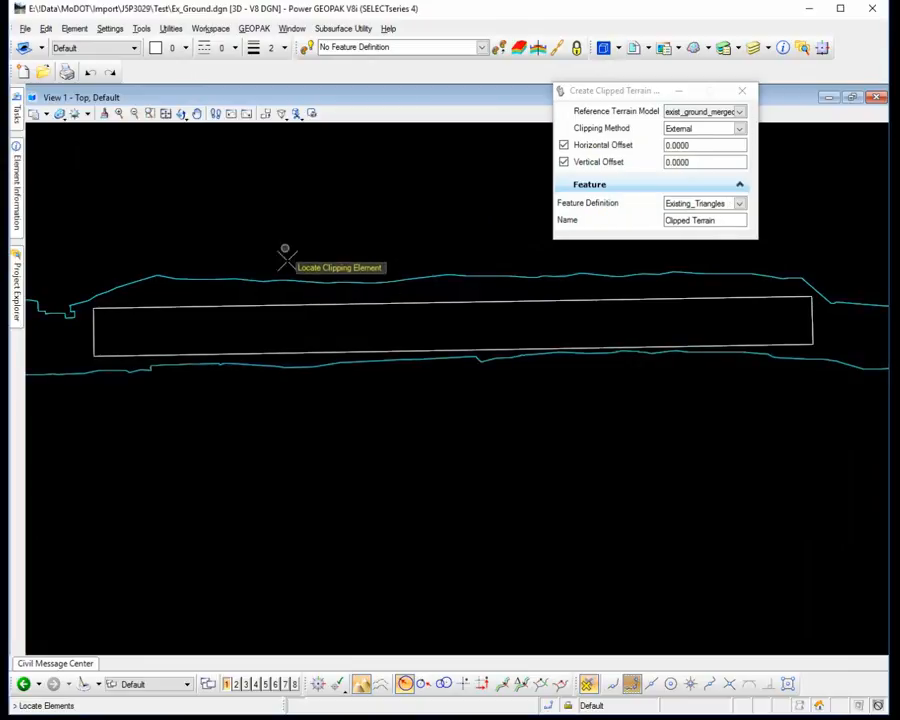
pyautogui.click(288, 305)
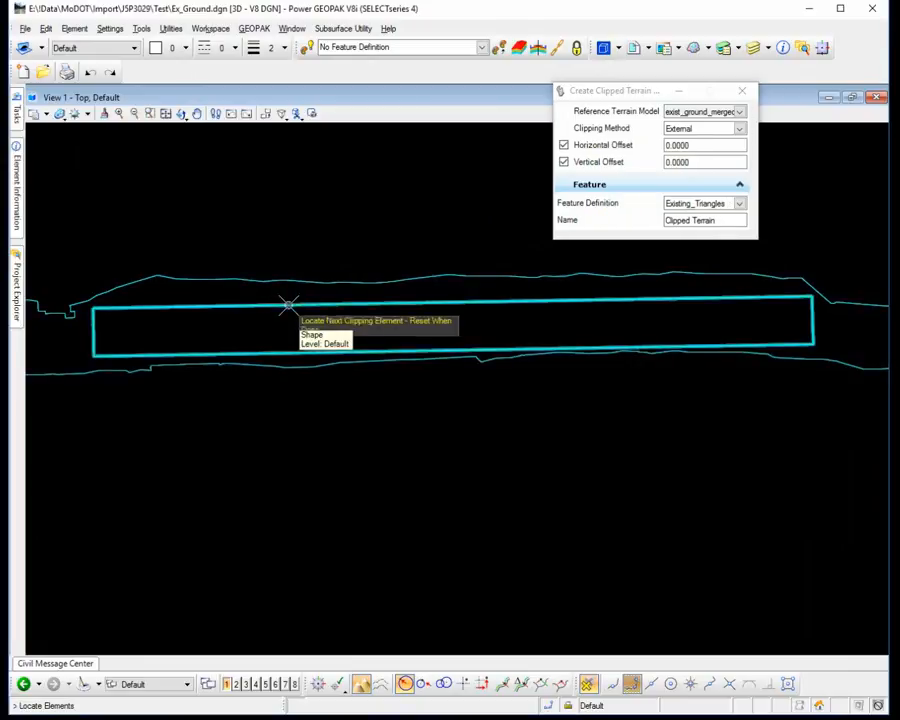
pyautogui.rightClick(258, 230)
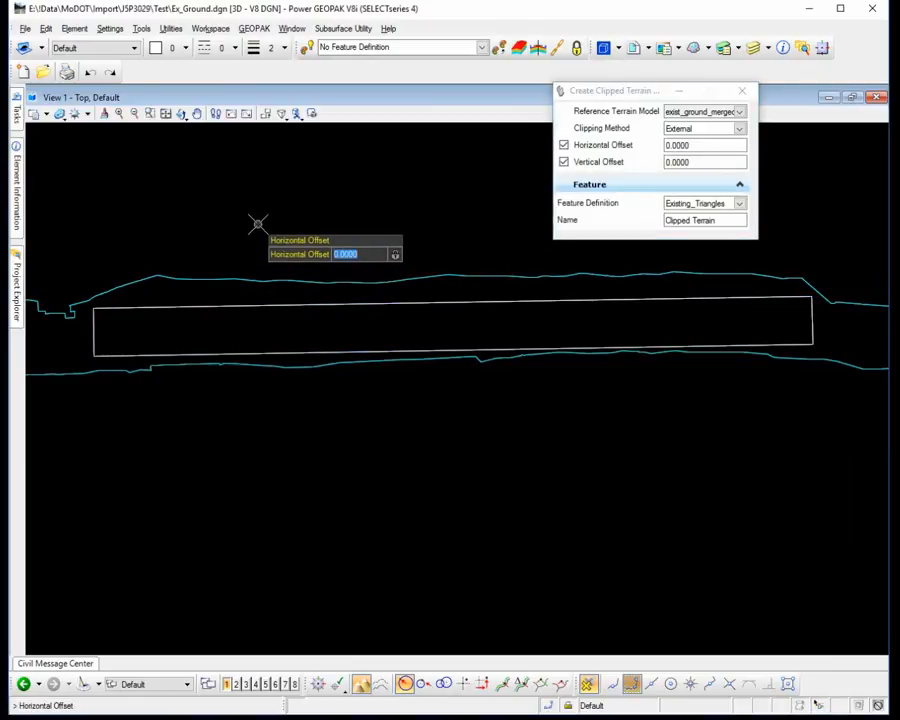
pyautogui.click(257, 224)
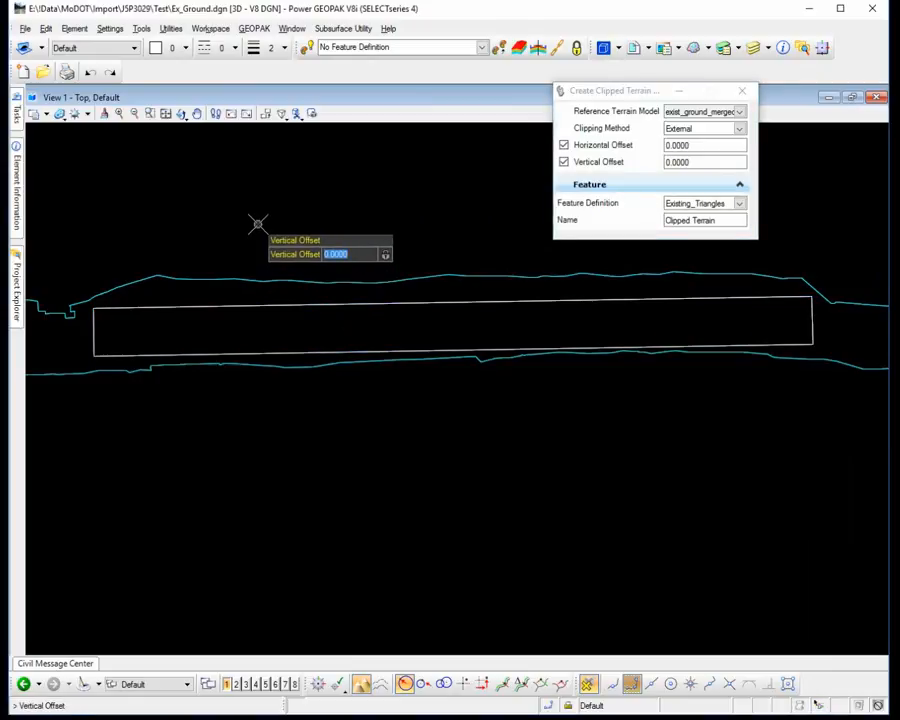
pyautogui.click(257, 224)
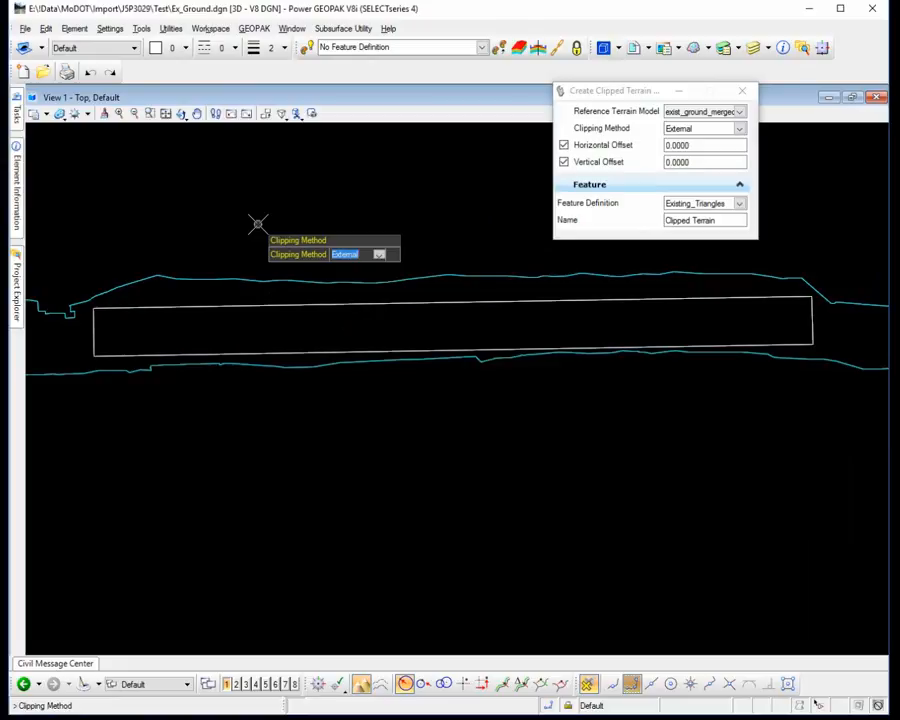
pyautogui.click(257, 224)
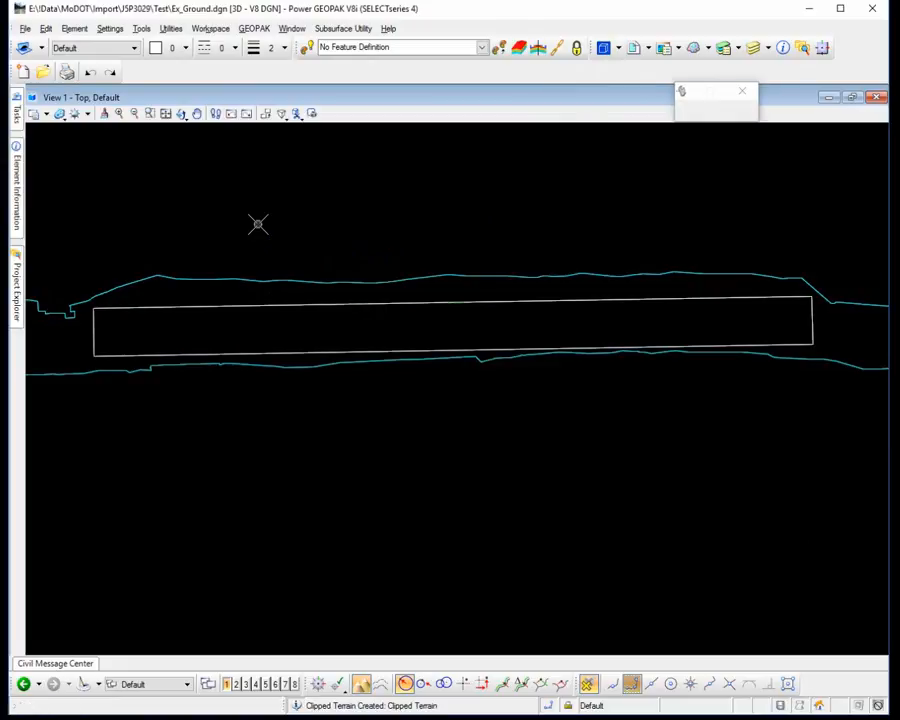
pyautogui.rightClick(257, 224)
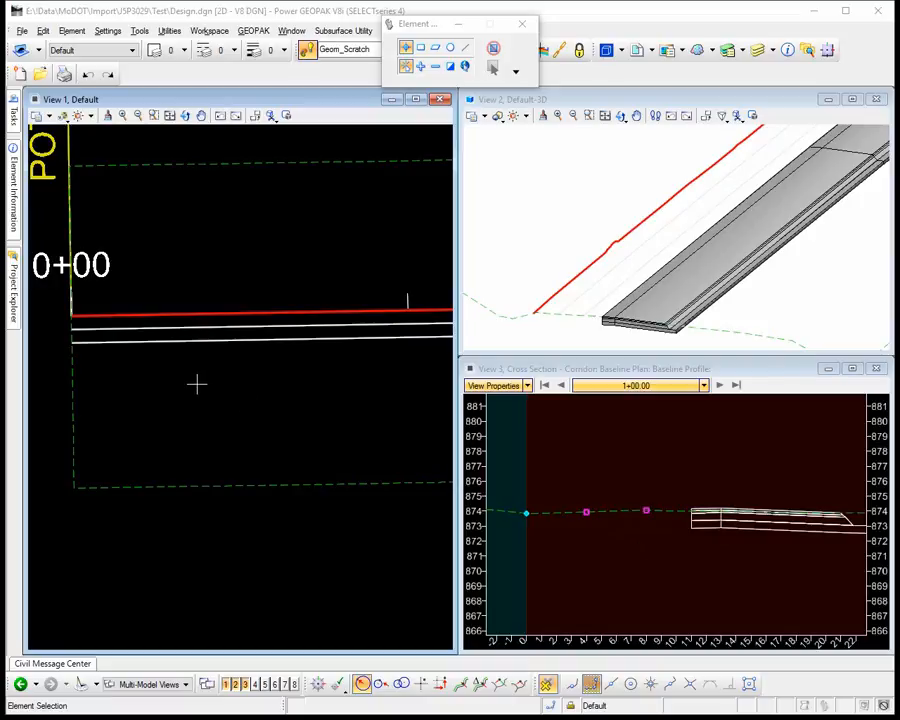
pyautogui.click(407, 50)
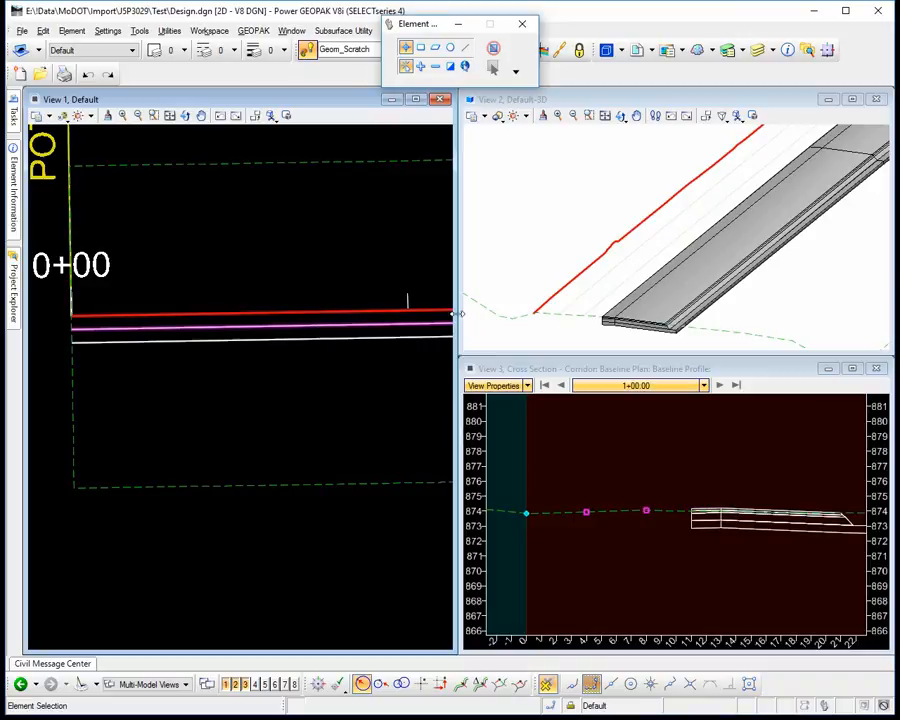
pyautogui.scroll(3, 556, 320)
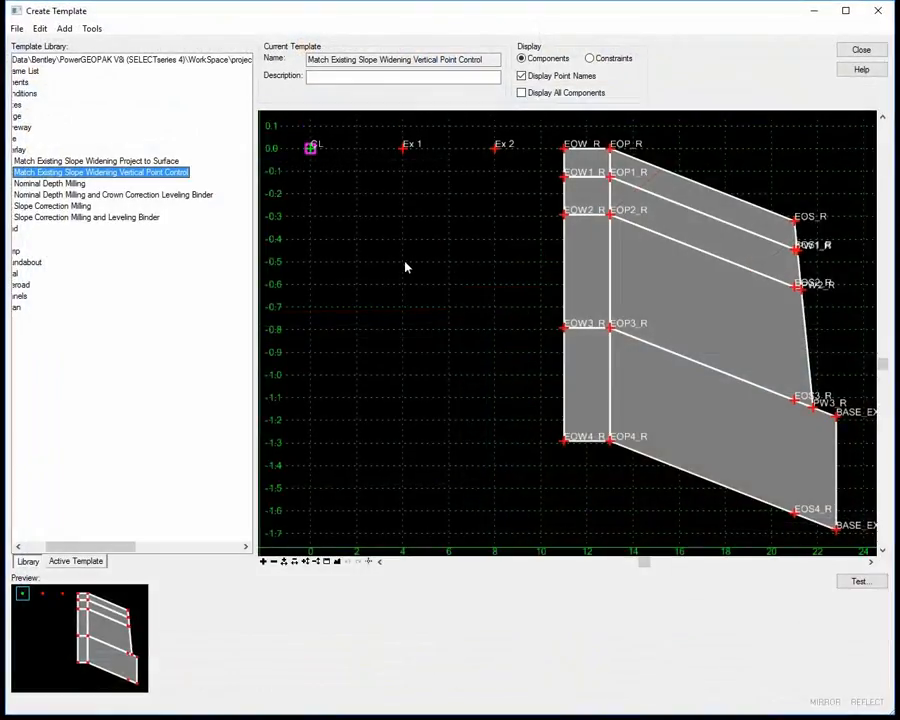
# Examine the constraints of points Ex 1 and Ex 2 in the Match Existing Slope Widening Vertical Point Control template
pyautogui.moveTo(405, 153)
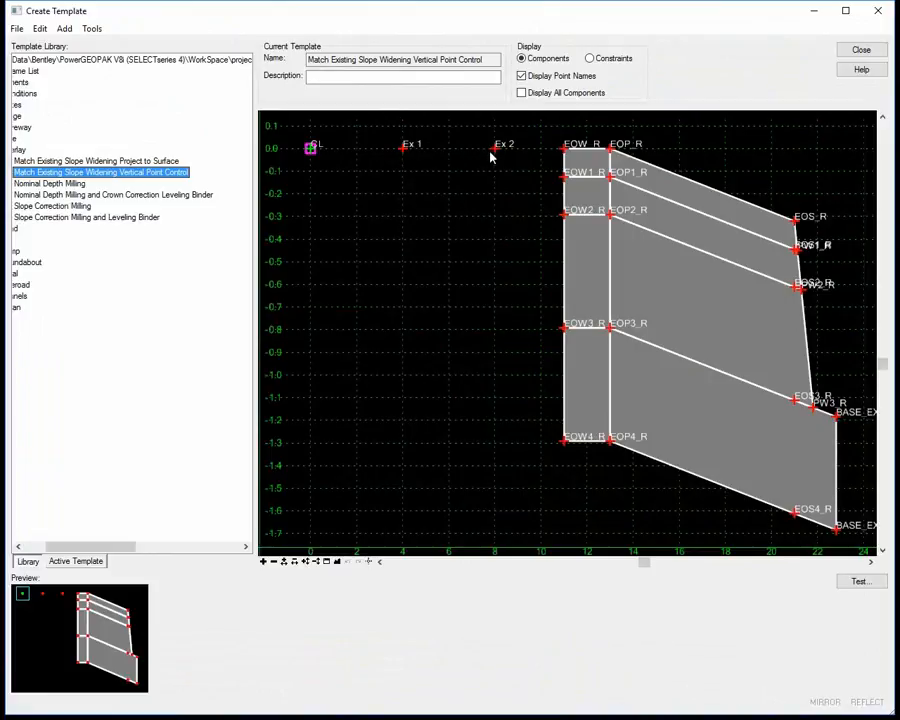
pyautogui.doubleClick(402, 153)
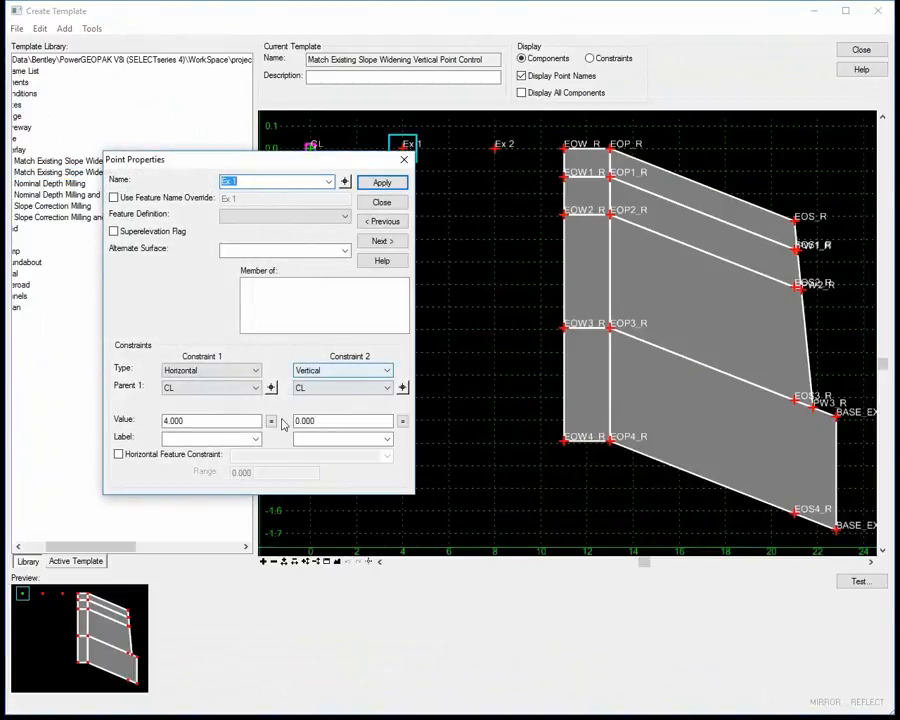
pyautogui.click(372, 201)
pyautogui.doubleClick(494, 148)
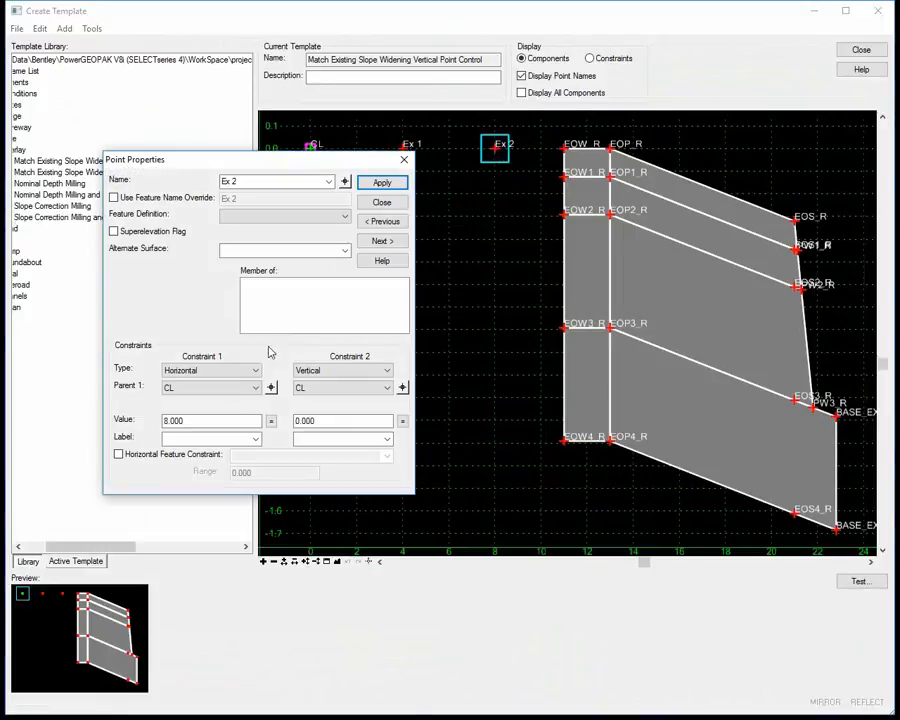
pyautogui.doubleClick(183, 421)
pyautogui.write('8.000')
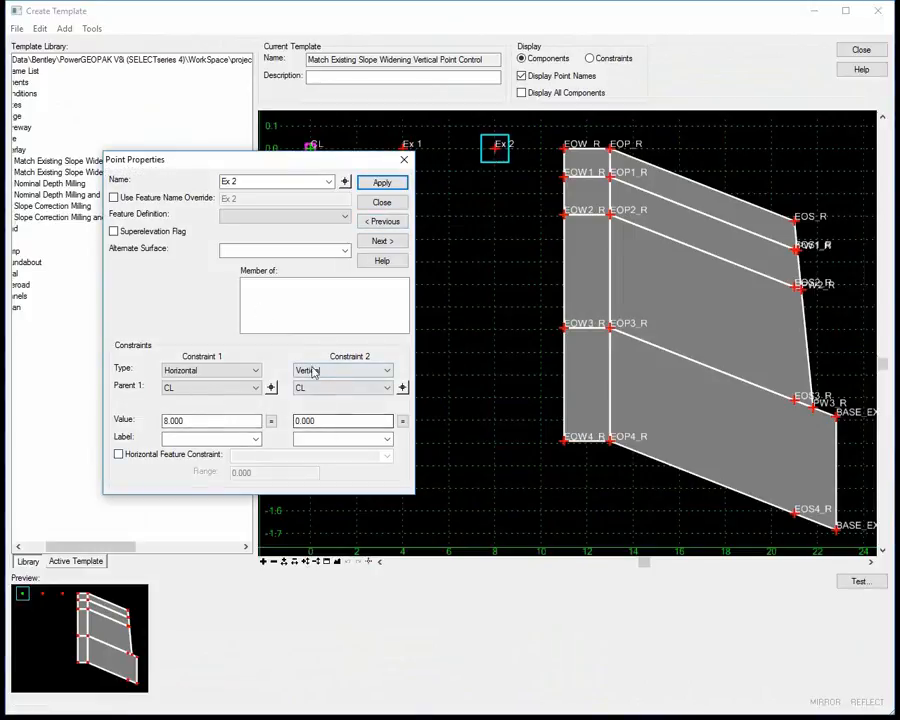
pyautogui.click(385, 207)
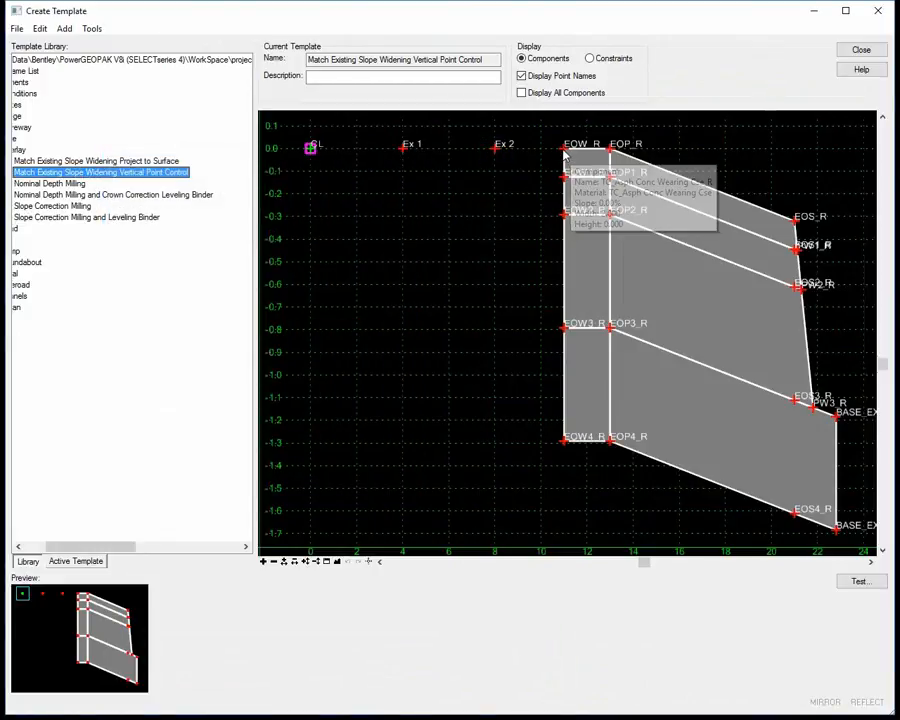
# Review the vector-offset constraints of pavement edge points EOW_R and EOP_R, then close the template editor
pyautogui.doubleClick(565, 149)
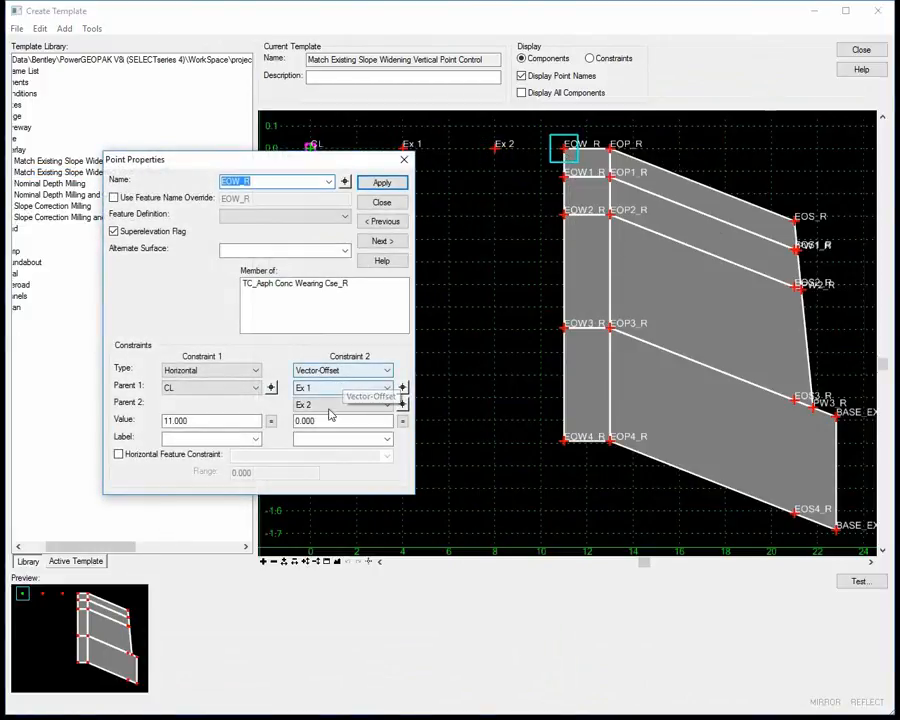
pyautogui.click(370, 203)
pyautogui.doubleClick(611, 150)
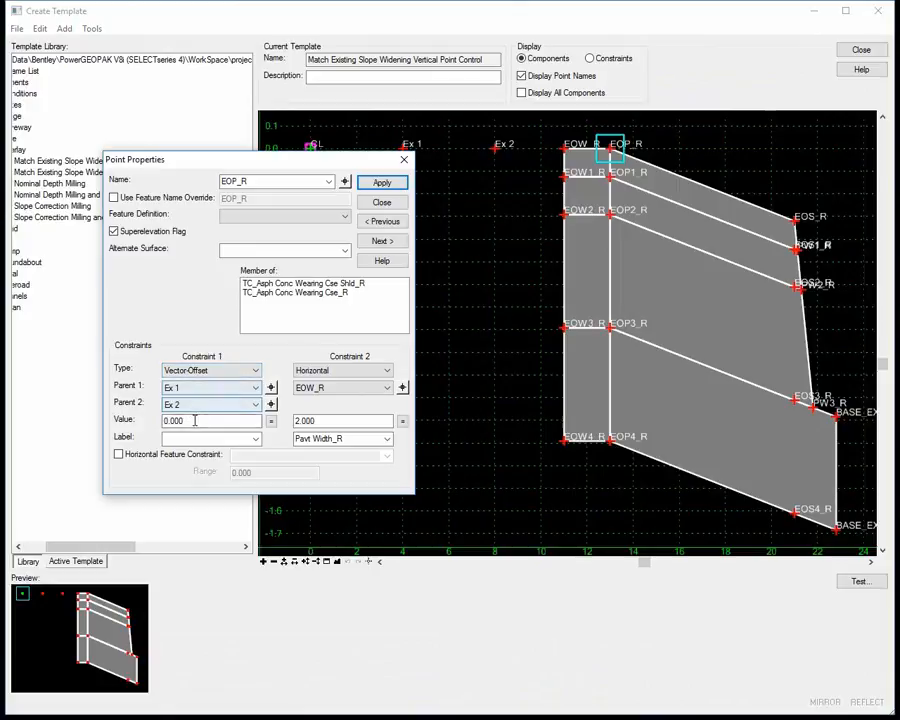
pyautogui.click(393, 203)
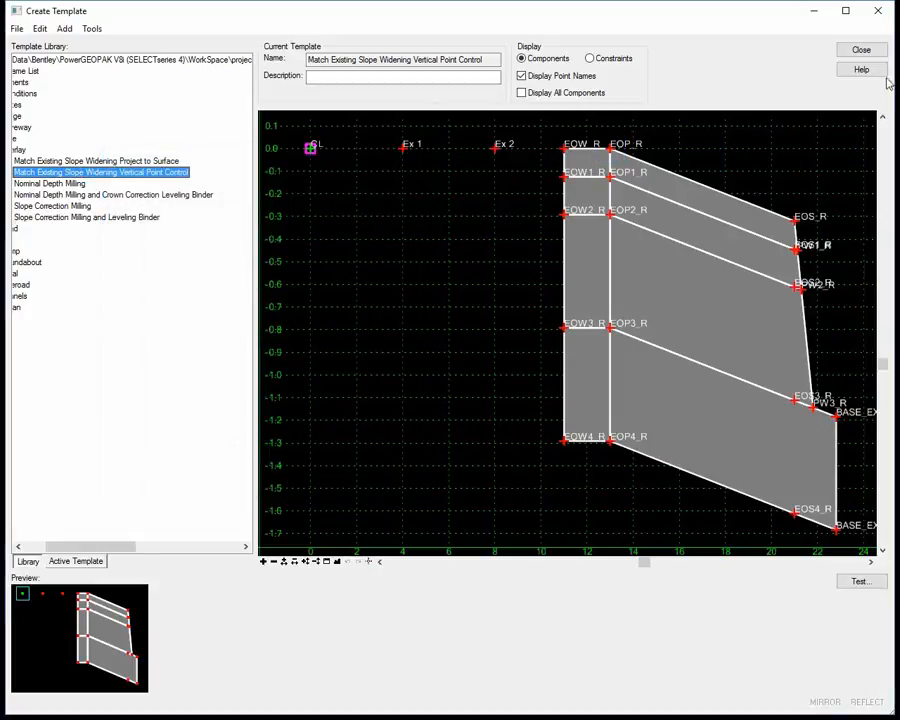
pyautogui.click(866, 50)
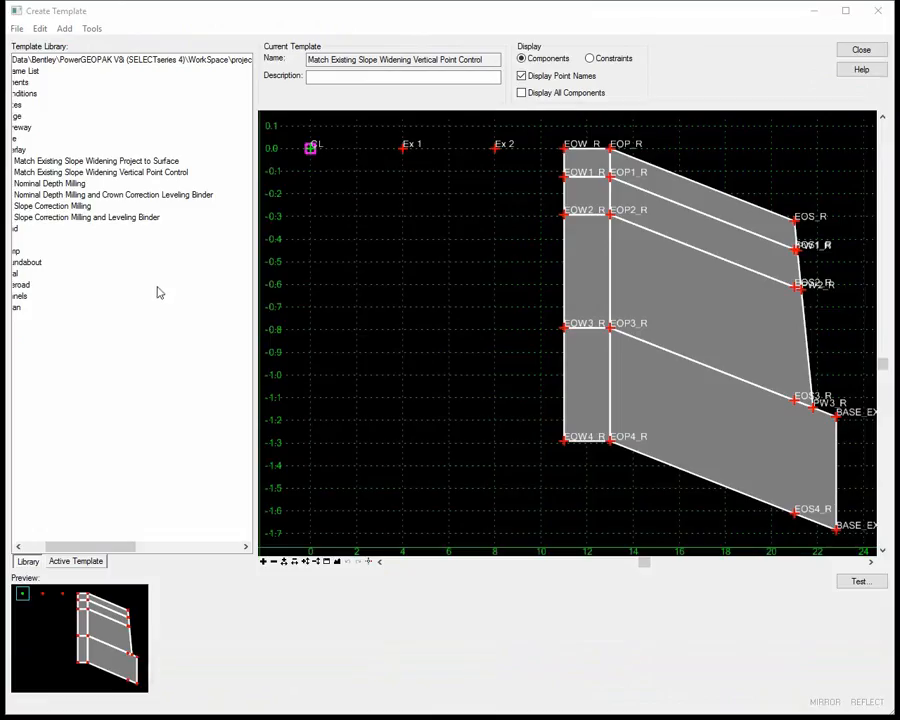
# Inspect the constraints of Ex 1 and Ex 2 in the Match Existing Slope Widening Project to Surface template, then close the editor
pyautogui.click(126, 162)
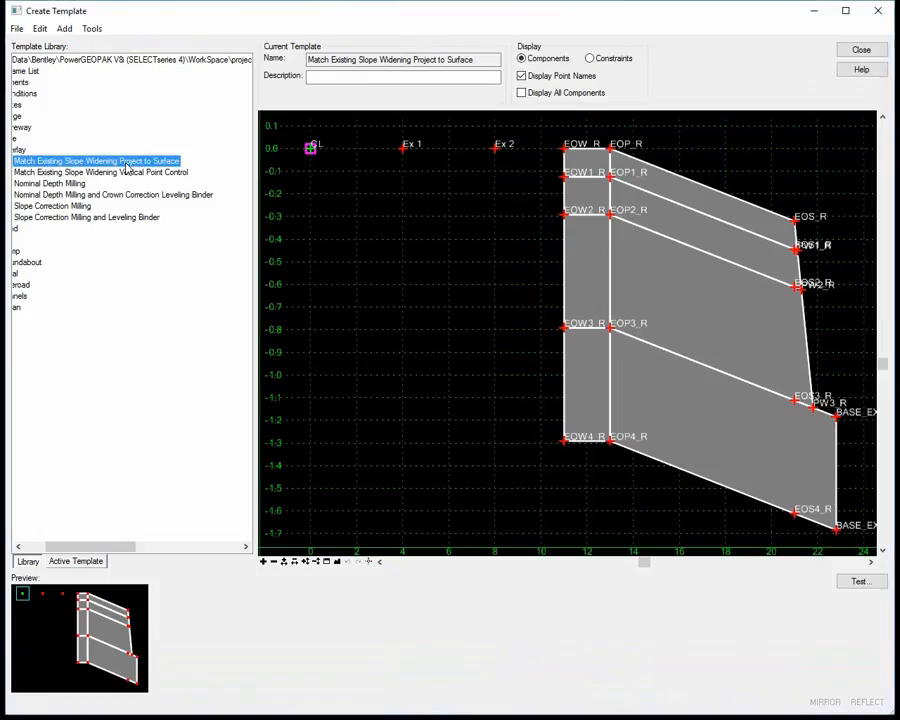
pyautogui.doubleClick(403, 150)
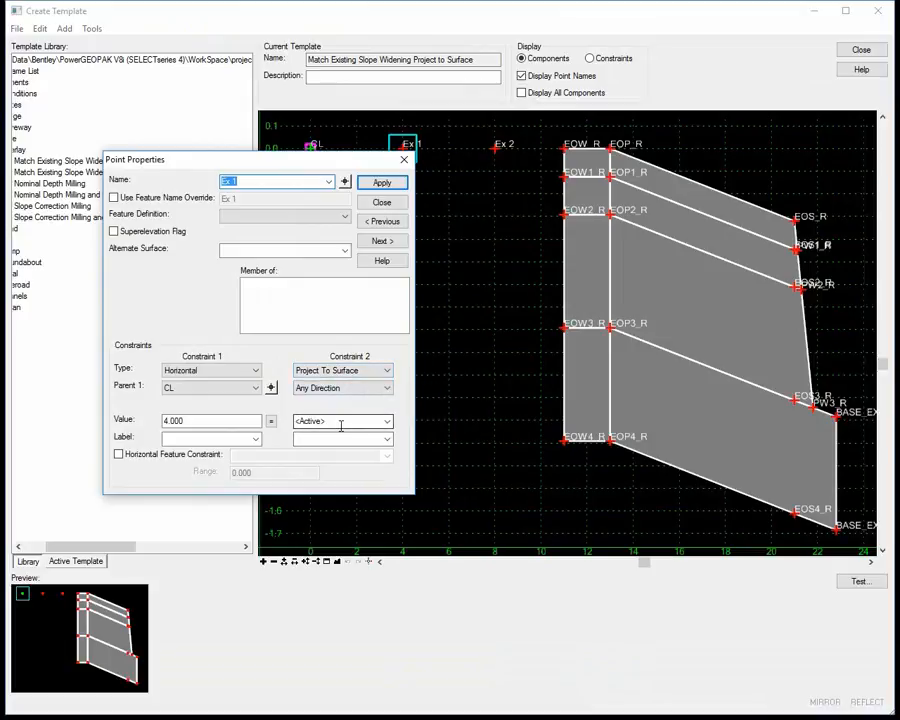
pyautogui.click(344, 181)
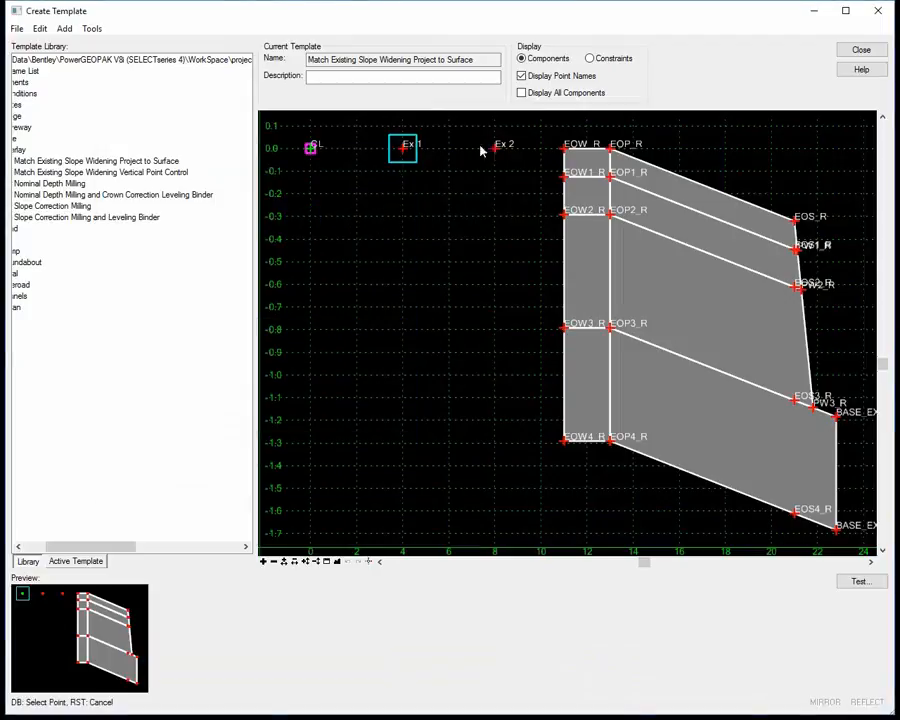
pyautogui.click(495, 148)
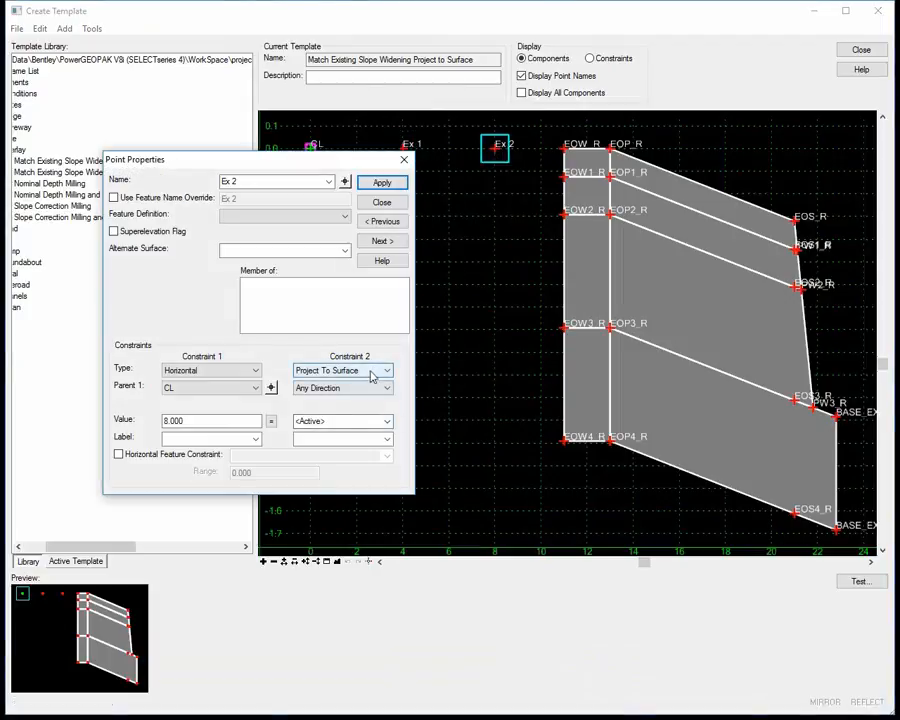
pyautogui.click(390, 204)
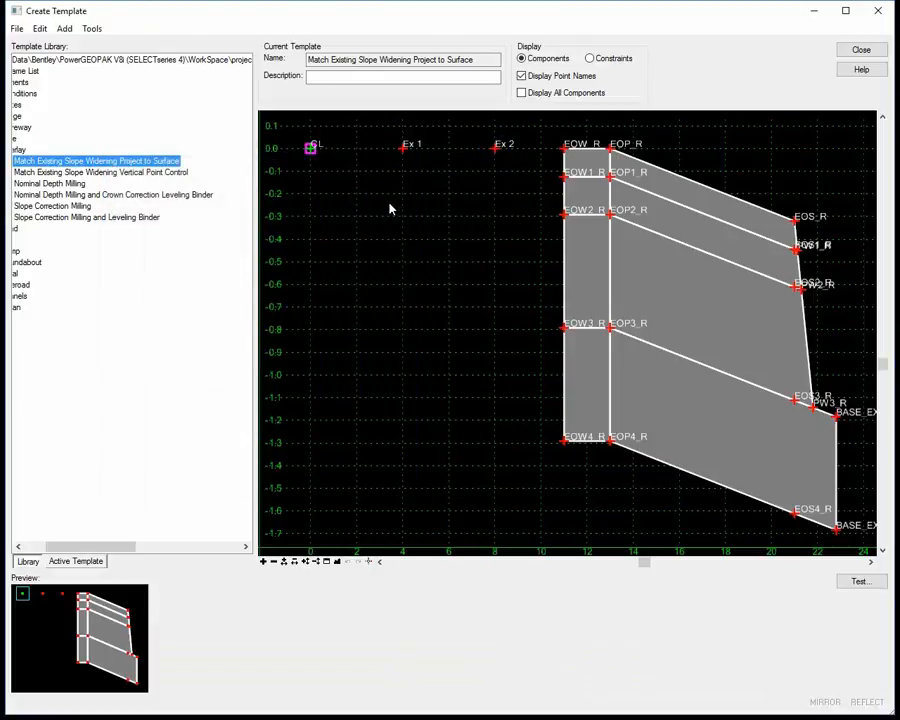
pyautogui.click(861, 50)
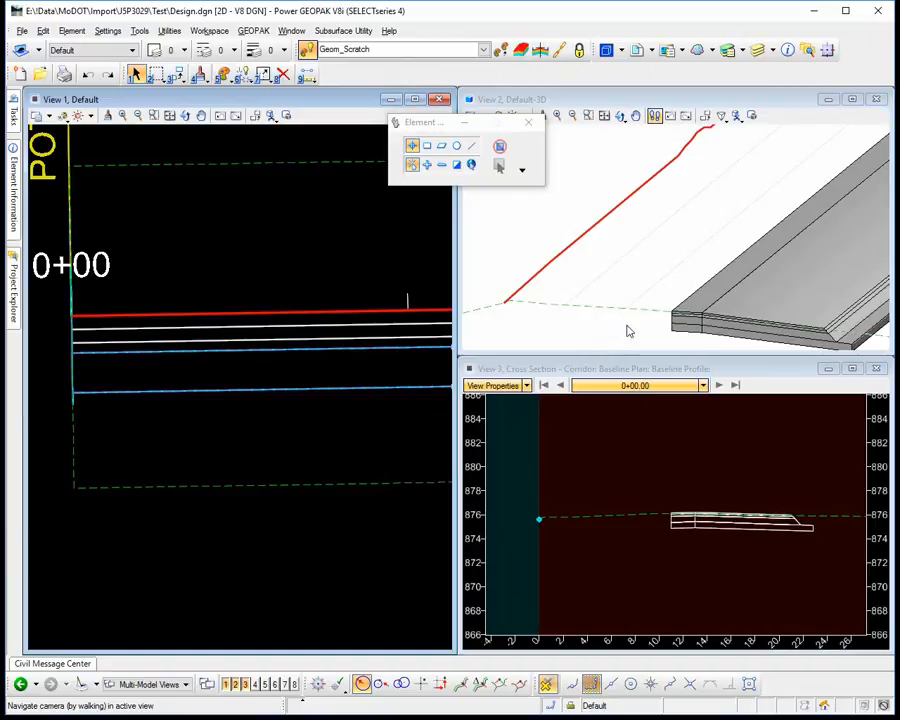
# Inspect how the widening meets the existing ground line in the corridor cross section at station 0+00
pyautogui.scroll(3, 680, 520)
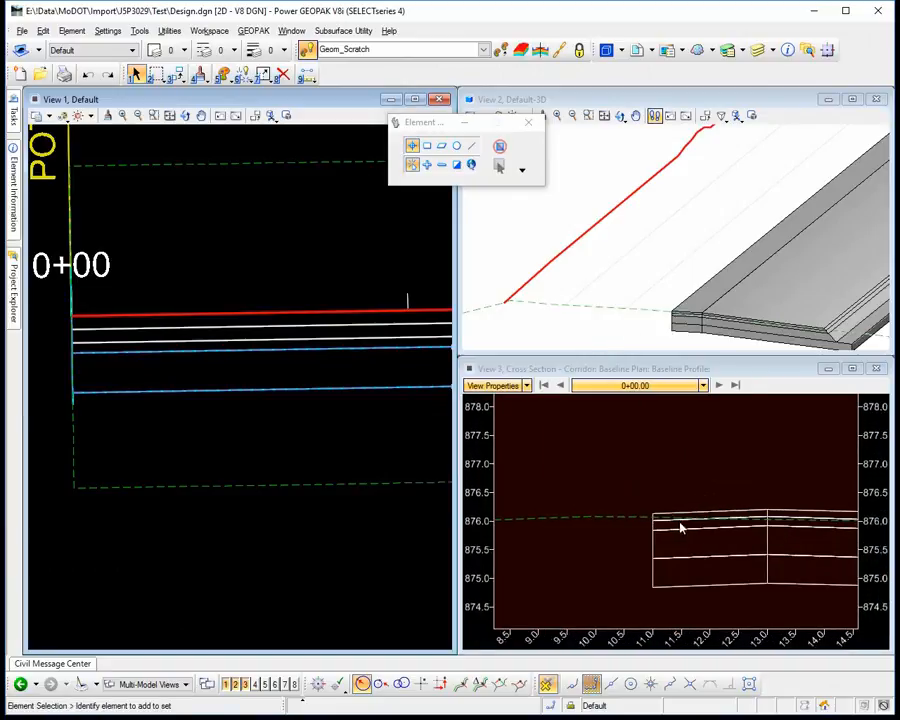
pyautogui.scroll(-2, 612, 536)
pyautogui.moveTo(589, 562); pyautogui.dragTo(747, 499, button='middle')
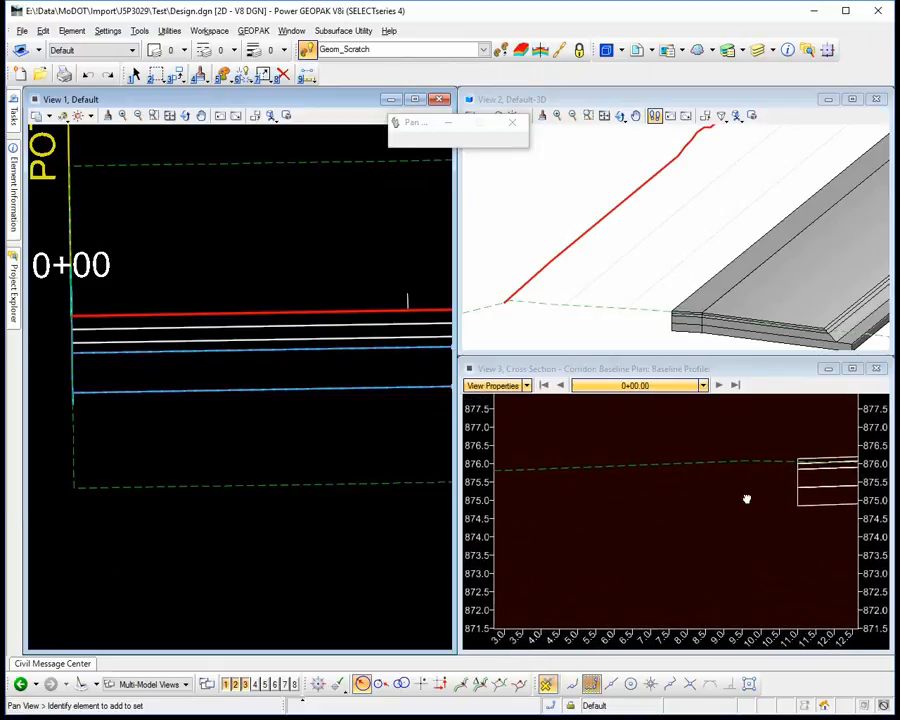
pyautogui.press('Escape')
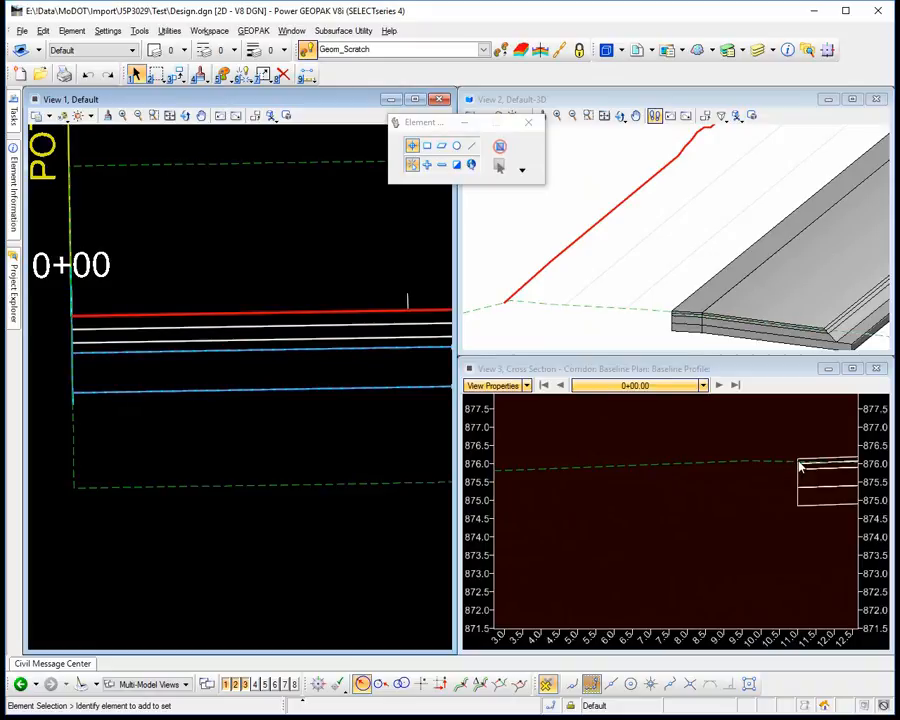
pyautogui.middleClick(741, 491)
pyautogui.moveTo(741, 491); pyautogui.dragTo(655, 490, button='middle')
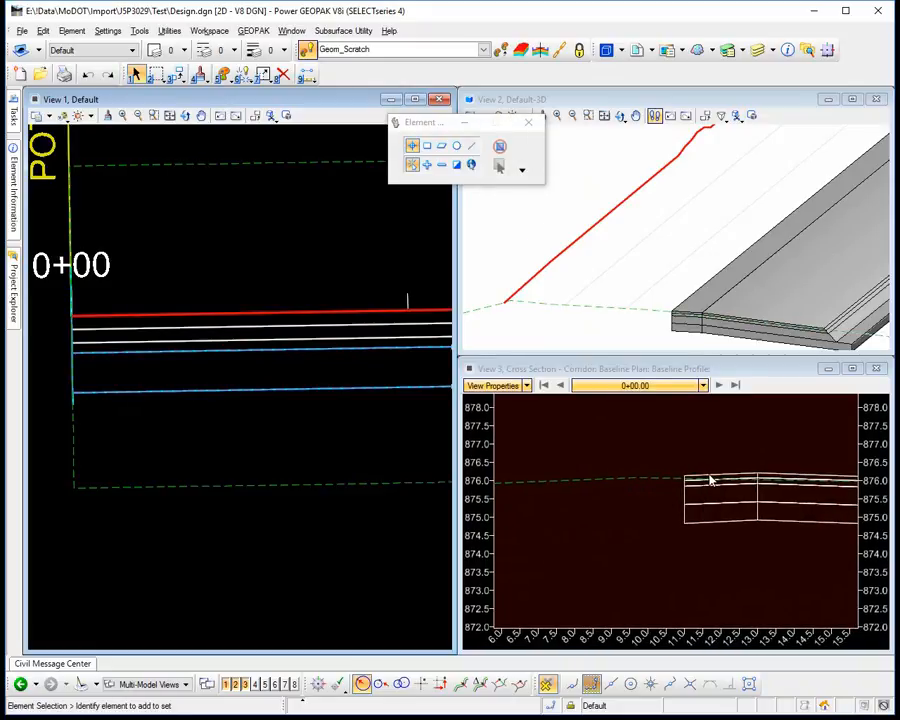
pyautogui.scroll(-2, 710, 481)
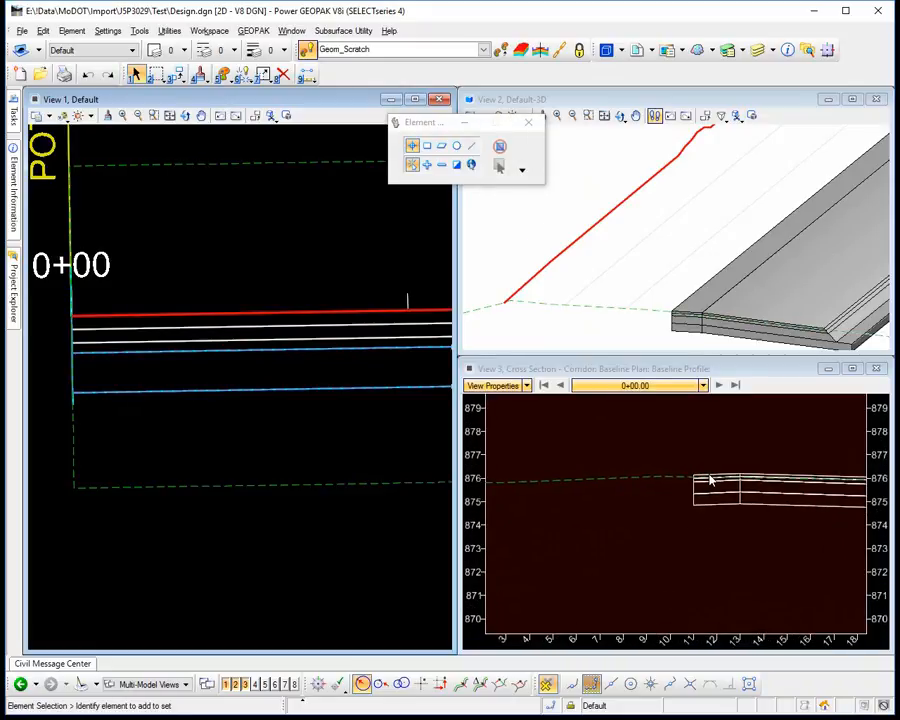
pyautogui.click(660, 244)
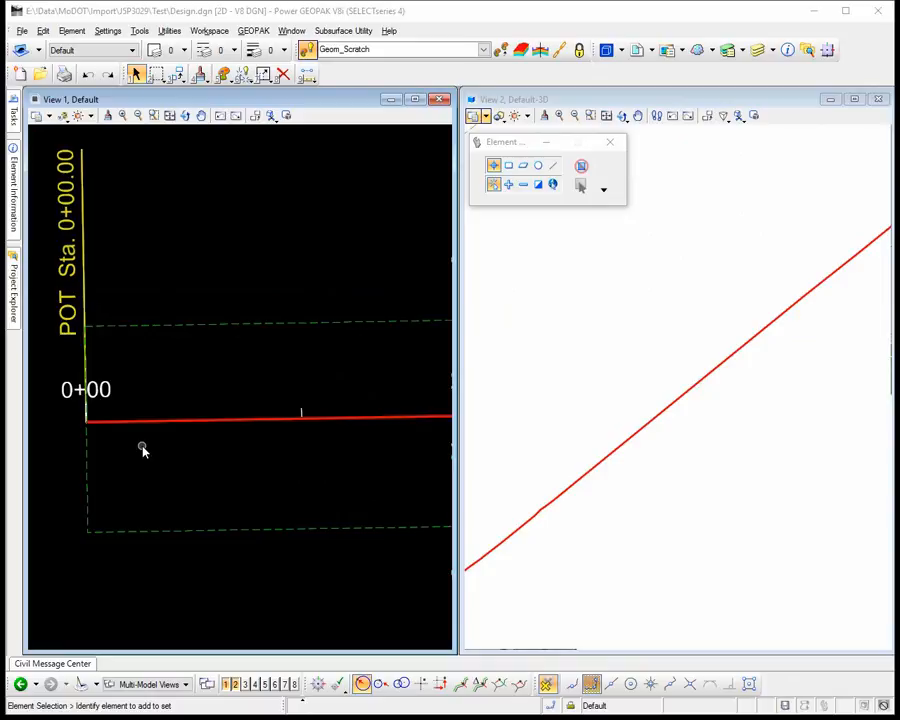
# Create a corridor on the Baseline alignment using its active profile
pyautogui.click(156, 423)
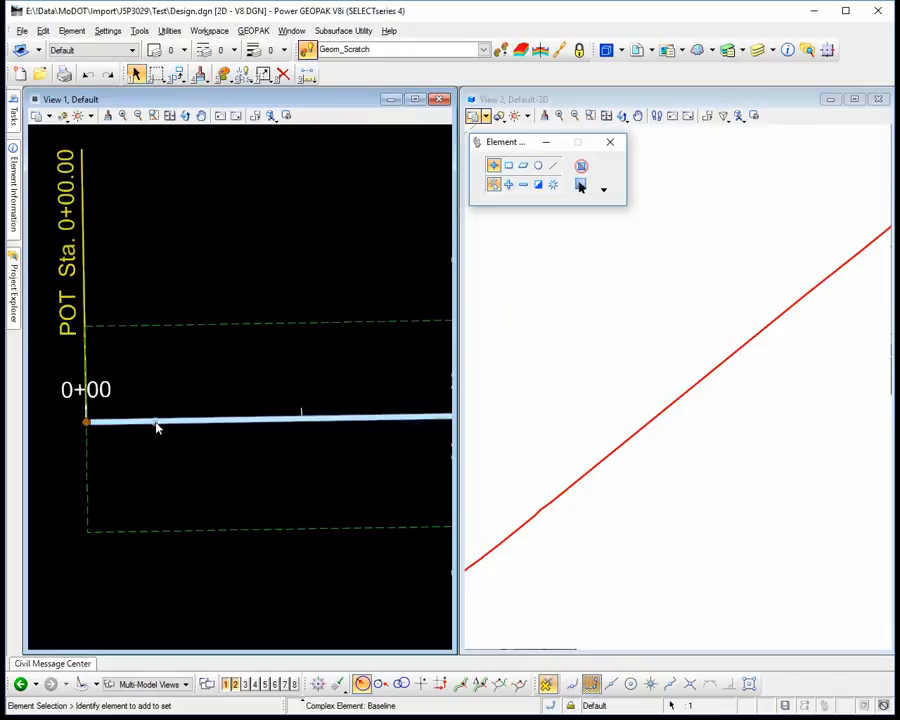
pyautogui.moveTo(156, 425)
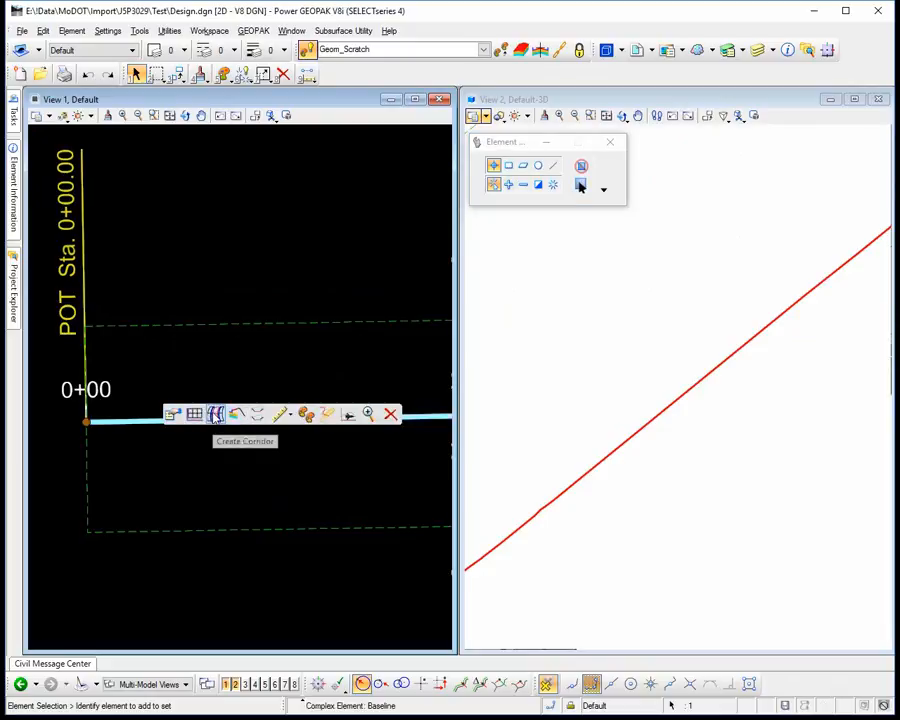
pyautogui.click(215, 414)
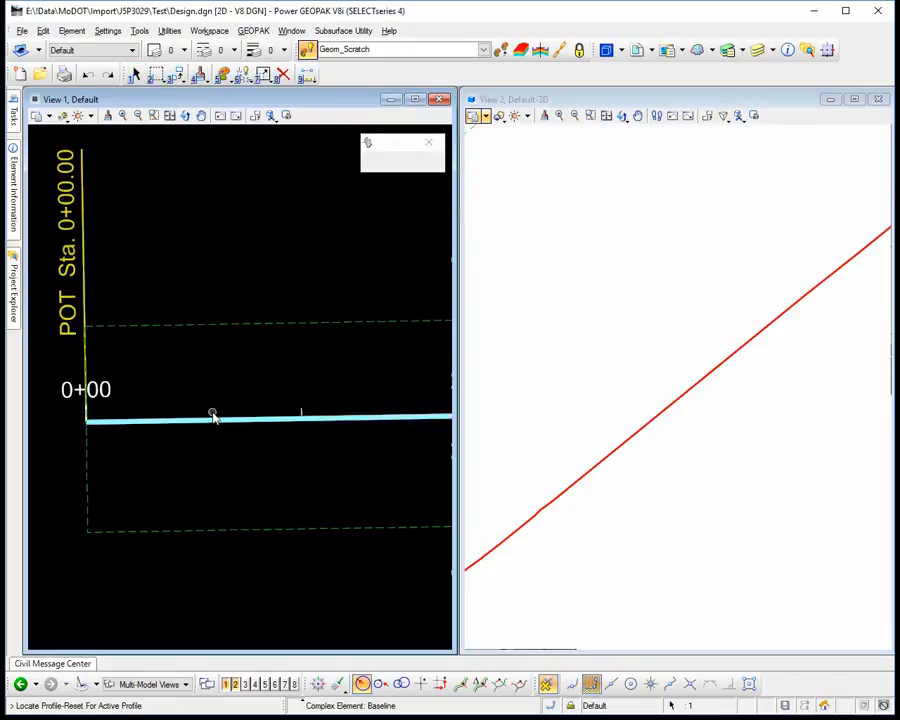
pyautogui.rightClick(182, 369)
pyautogui.click(177, 366)
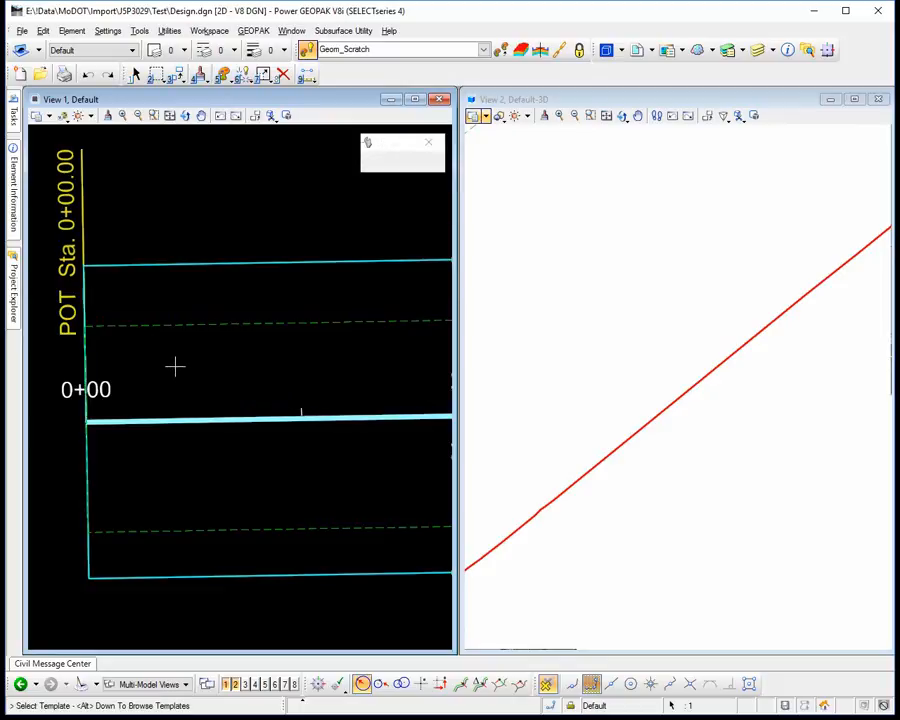
# Add a Match Existing Slope Widening Vertical Point Control template drop, locked to the corridor's start and end
pyautogui.click(158, 356)
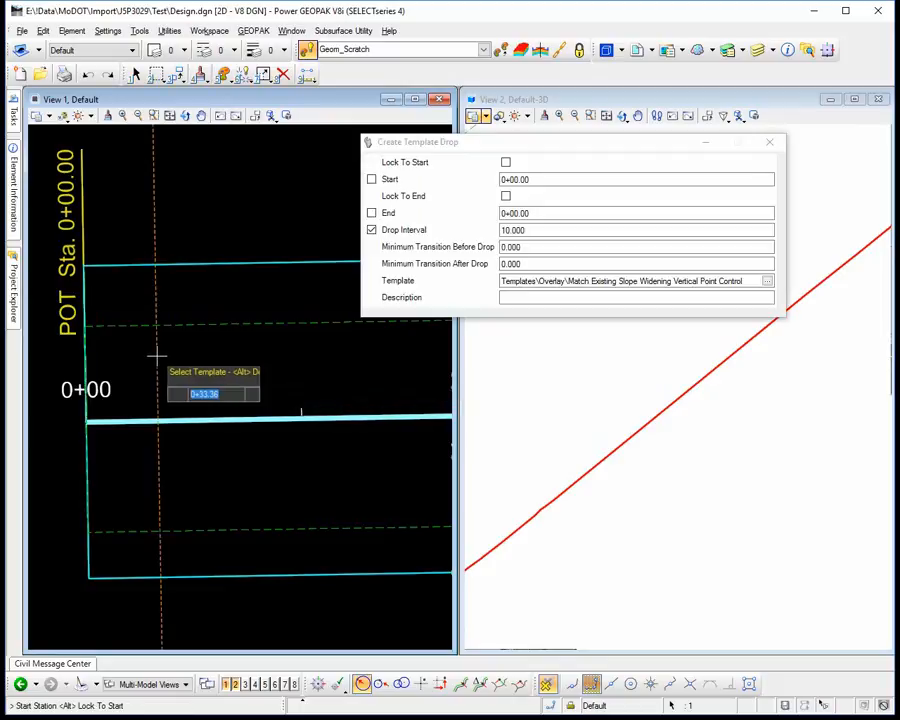
pyautogui.press('alt')
pyautogui.click(155, 356)
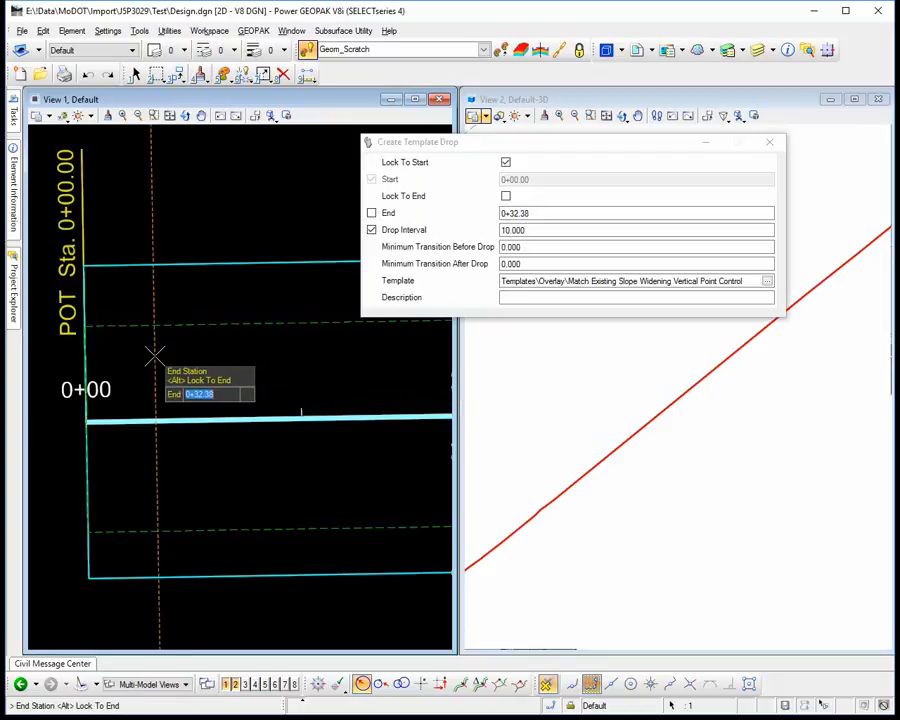
pyautogui.press('alt')
pyautogui.click(155, 356)
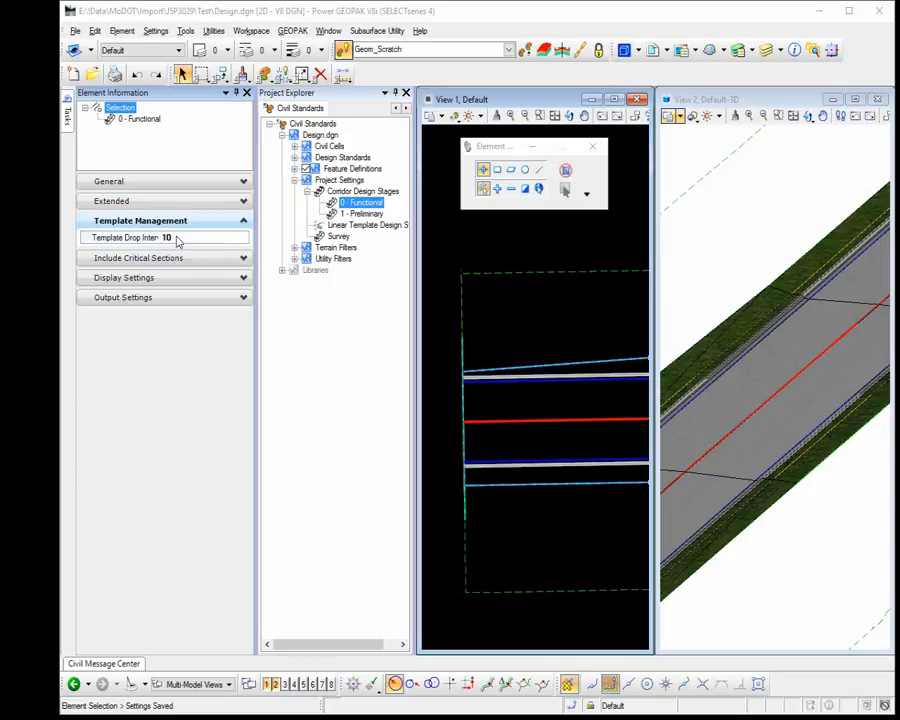
# Compare the template drop interval multipliers of the Functional and Preliminary stages, and set the Baseline corridor's design stage to 1 - Preliminary
pyautogui.moveTo(160, 237); pyautogui.dragTo(212, 234)
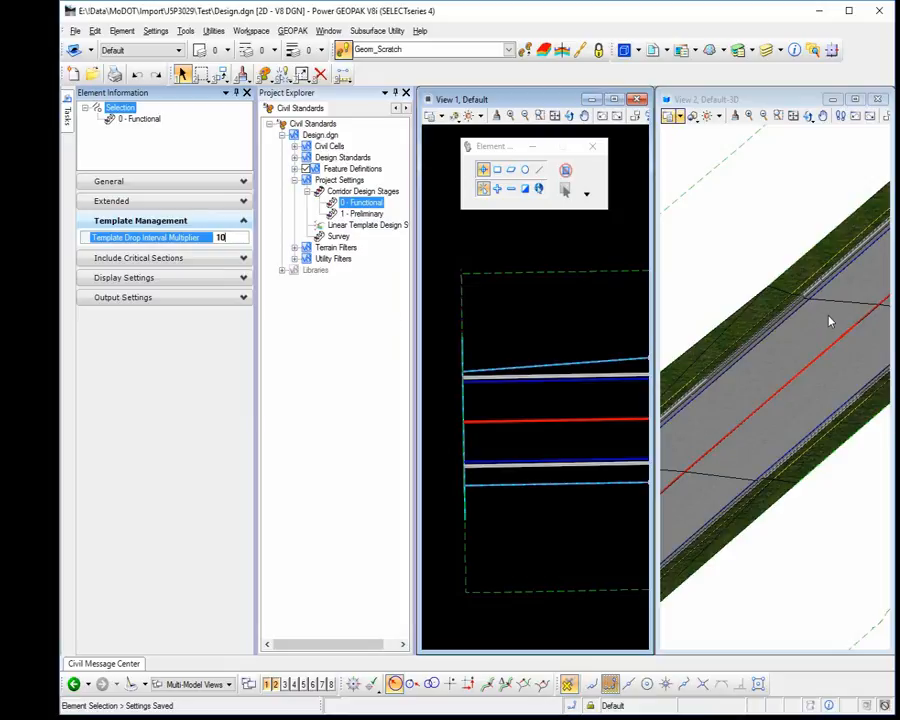
pyautogui.click(360, 214)
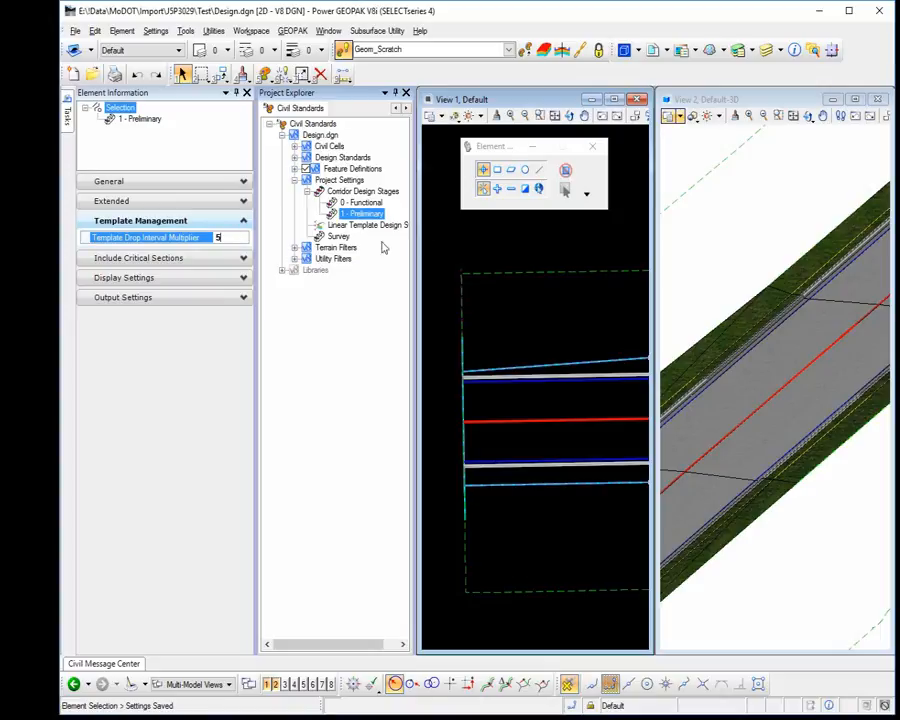
pyautogui.click(520, 489)
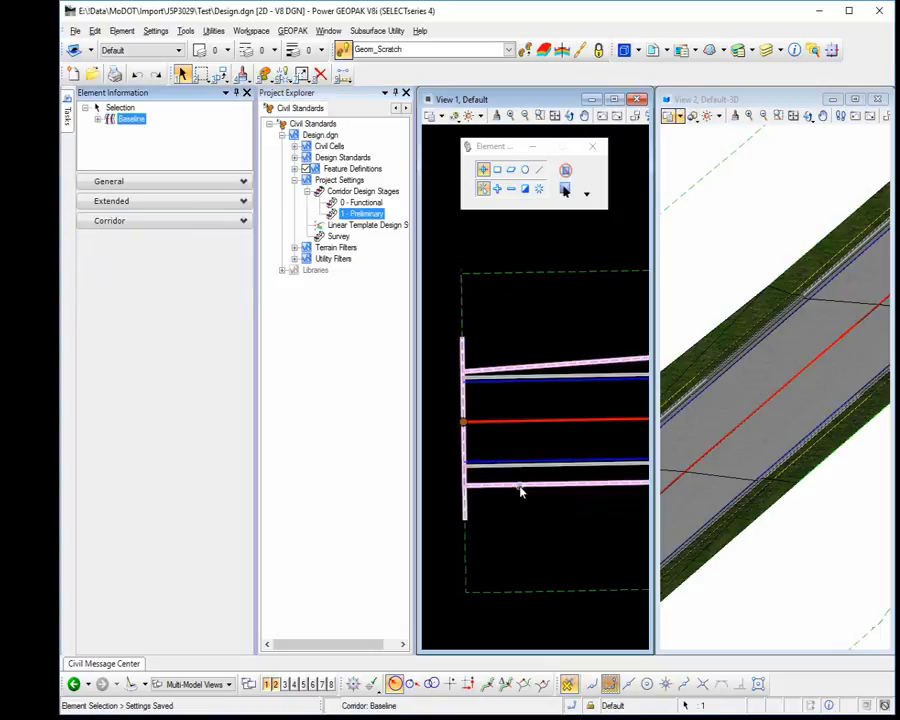
pyautogui.moveTo(533, 484)
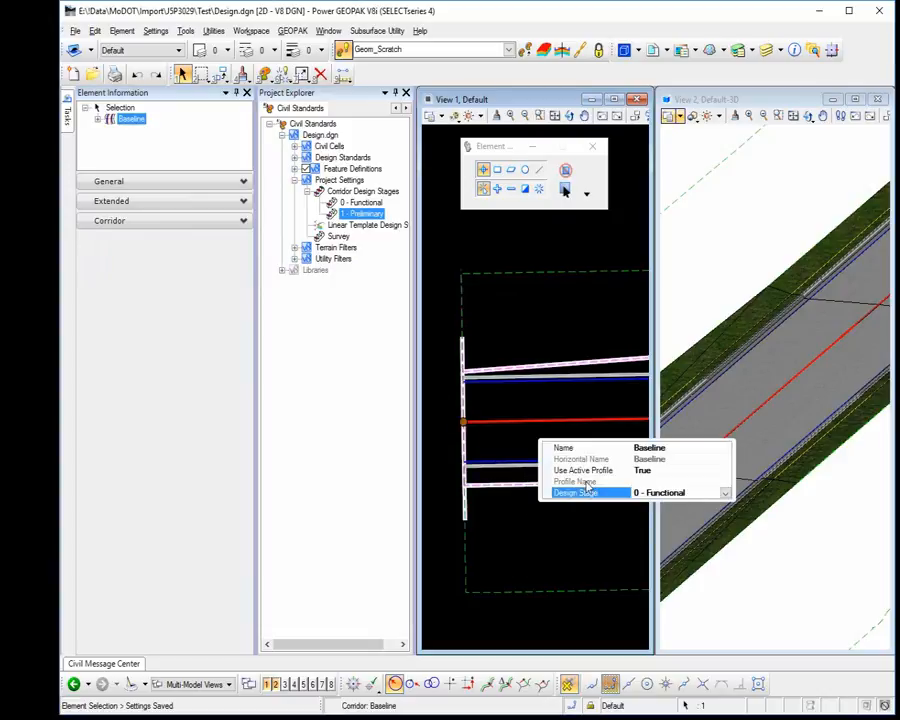
pyautogui.click(726, 494)
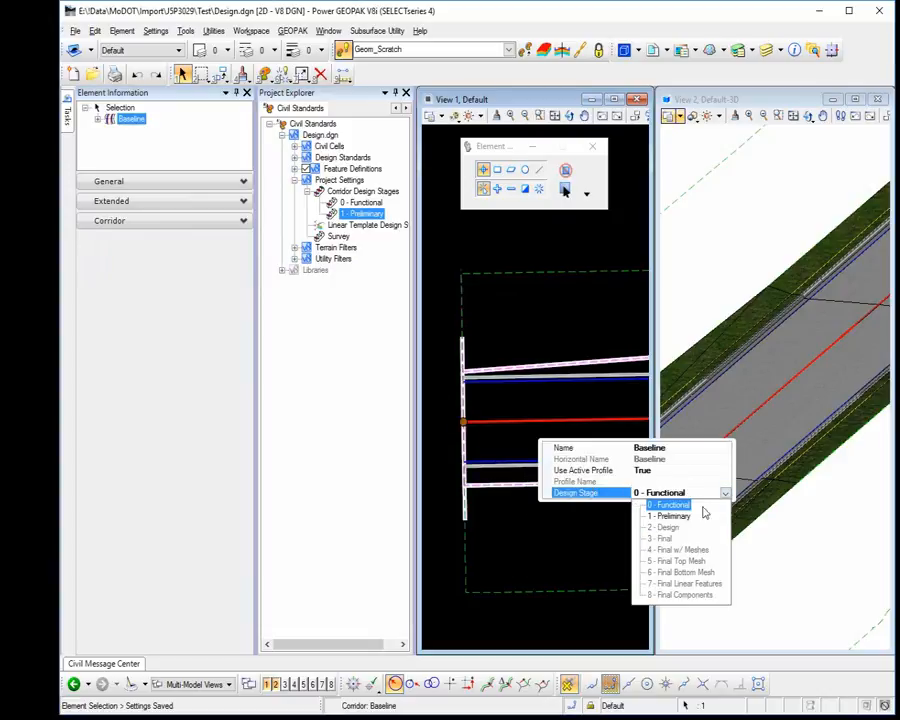
pyautogui.click(688, 514)
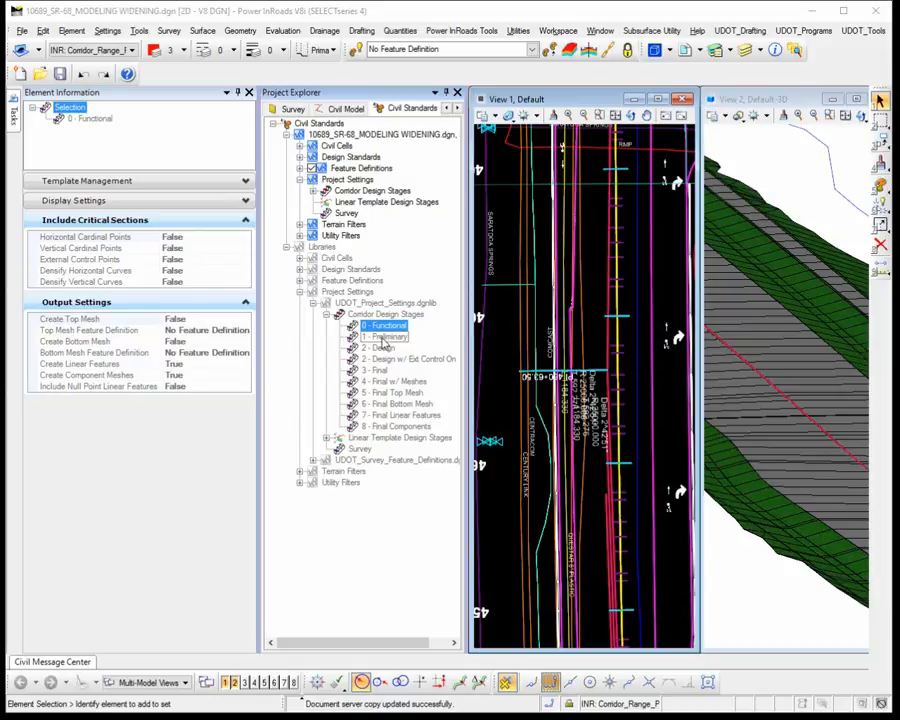
# Review the critical-section and output settings of the UDOT library's corridor design stages, from 1 - Preliminary through 8 - Final Components
pyautogui.click(383, 337)
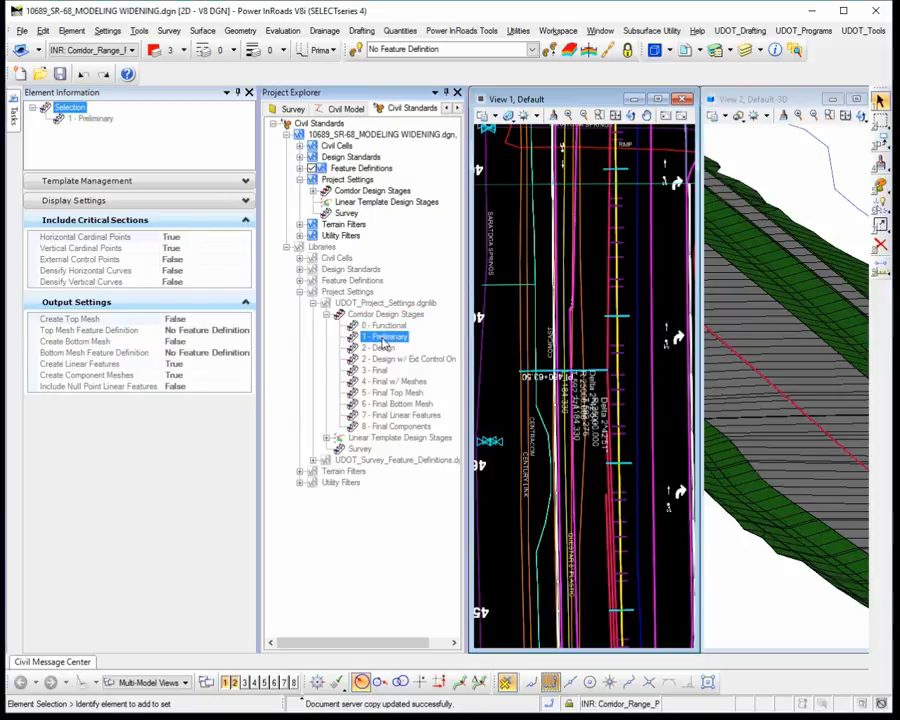
pyautogui.press('XF86AudioLowerVolume')
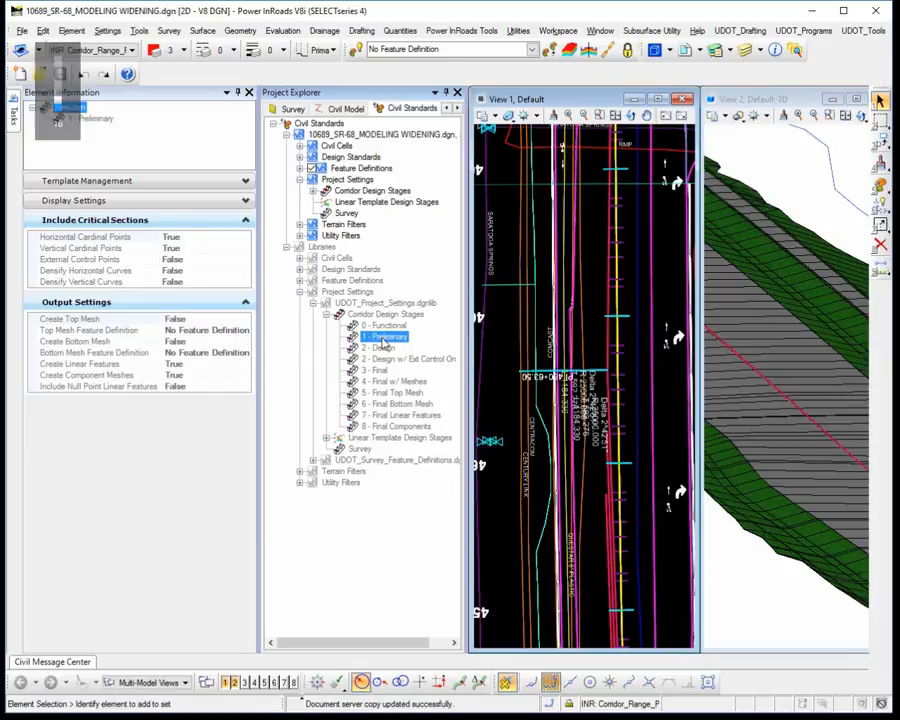
pyautogui.click(385, 349)
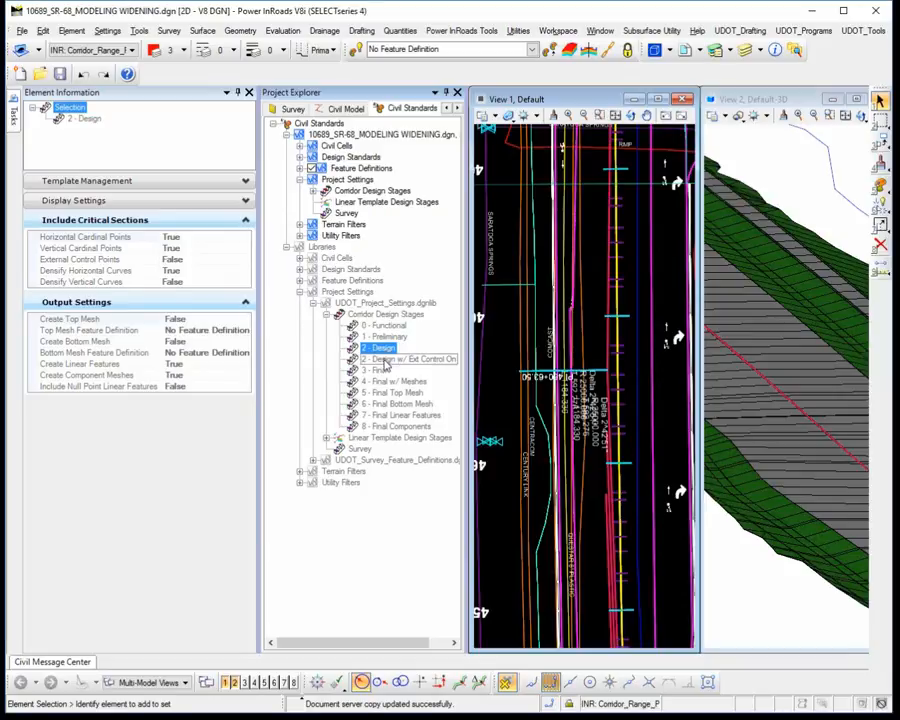
pyautogui.click(386, 359)
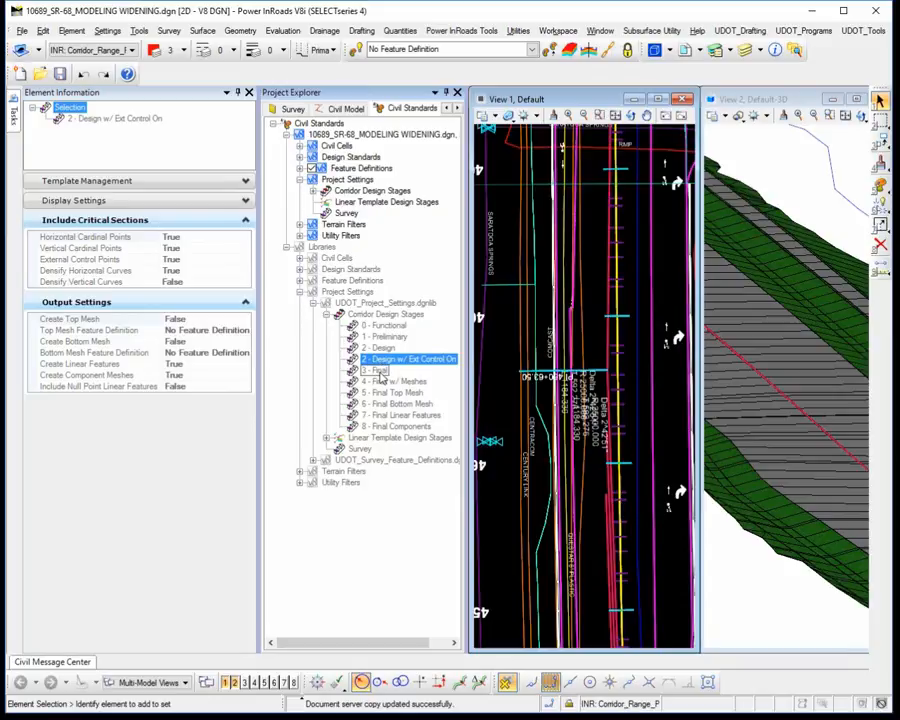
pyautogui.click(378, 371)
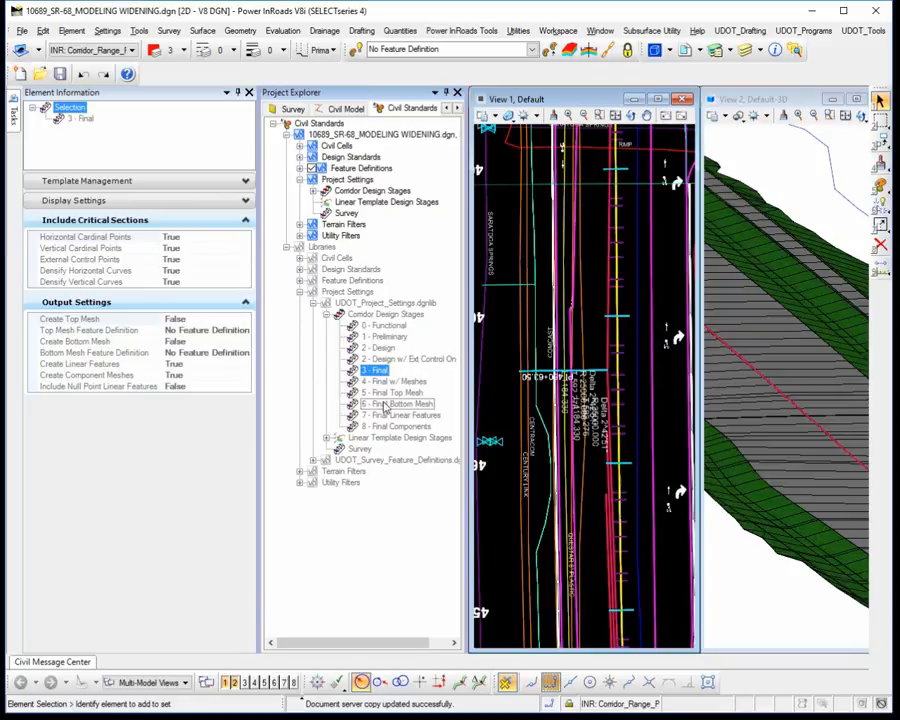
pyautogui.click(390, 381)
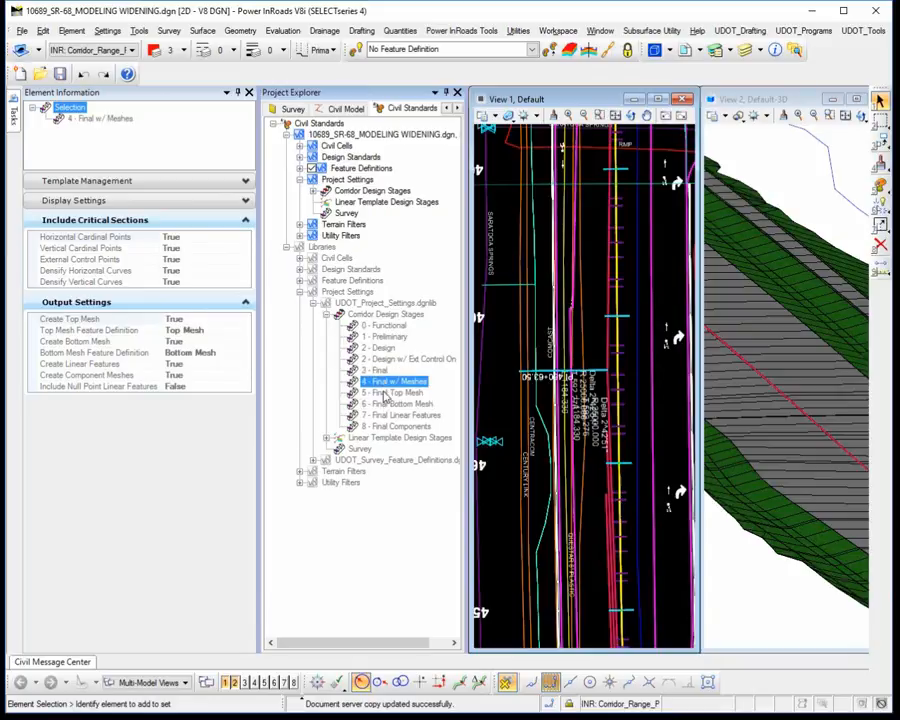
pyautogui.click(388, 393)
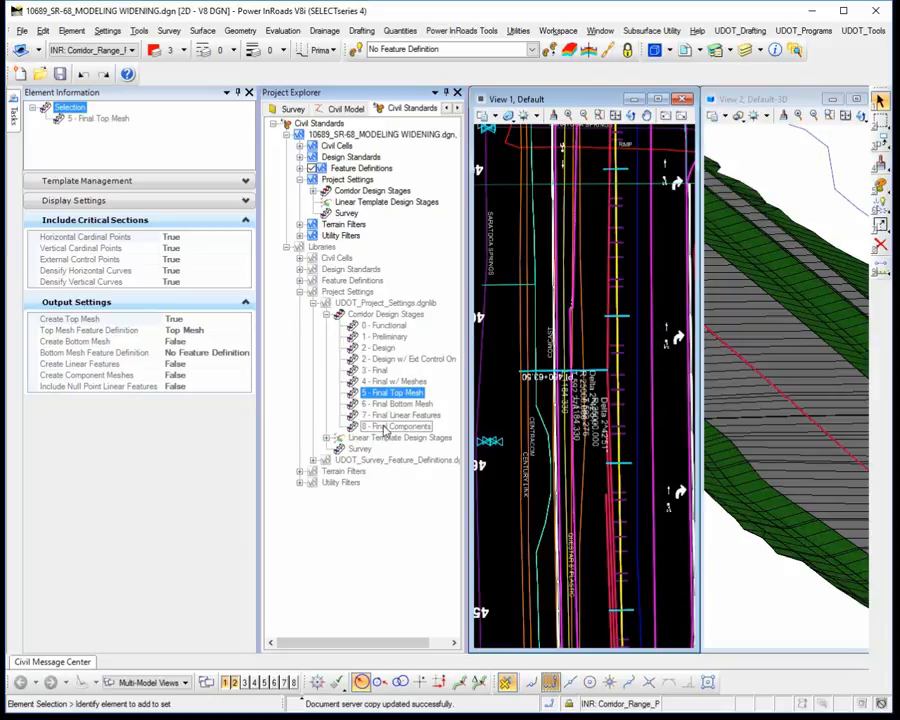
pyautogui.click(385, 418)
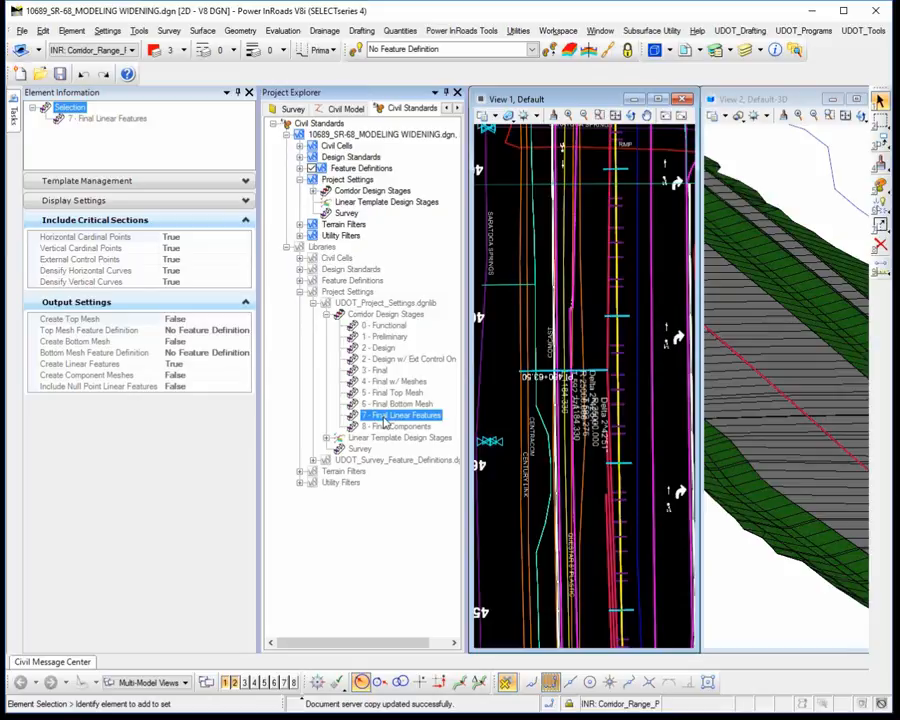
pyautogui.click(392, 427)
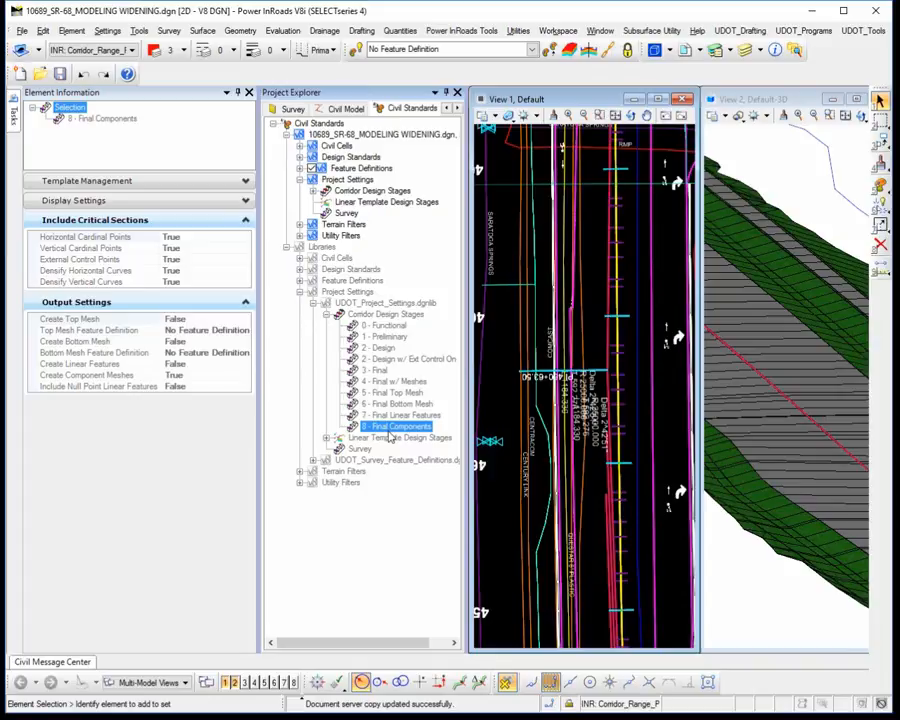
# Compare the critical-section settings of the 0 - Functional, 3 - Final, 2 - Design and 1 - Preliminary stages, ending on 0 - Functional
pyautogui.click(392, 326)
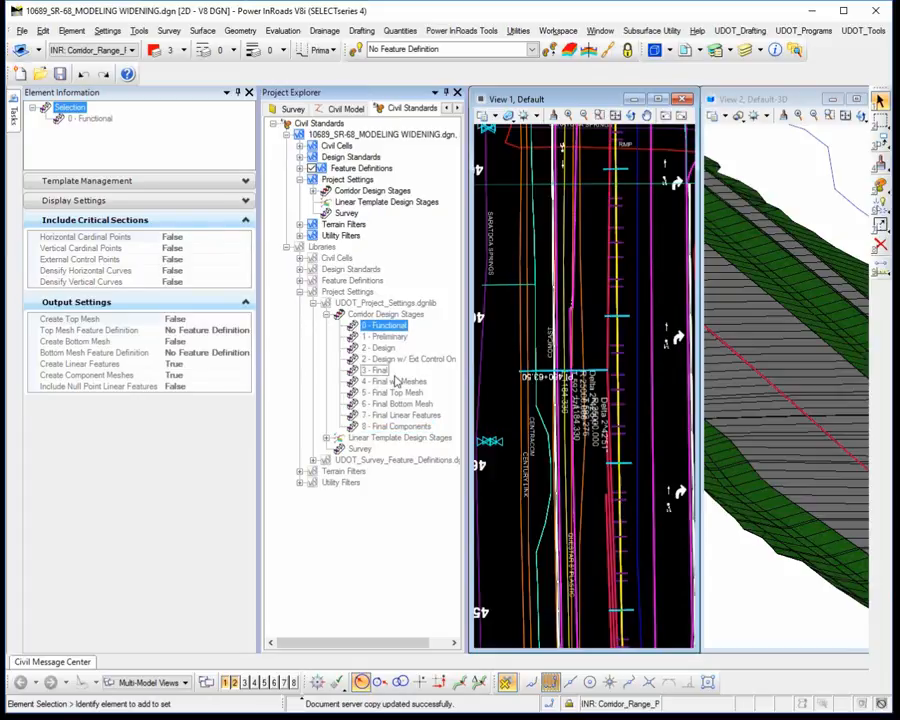
pyautogui.click(380, 371)
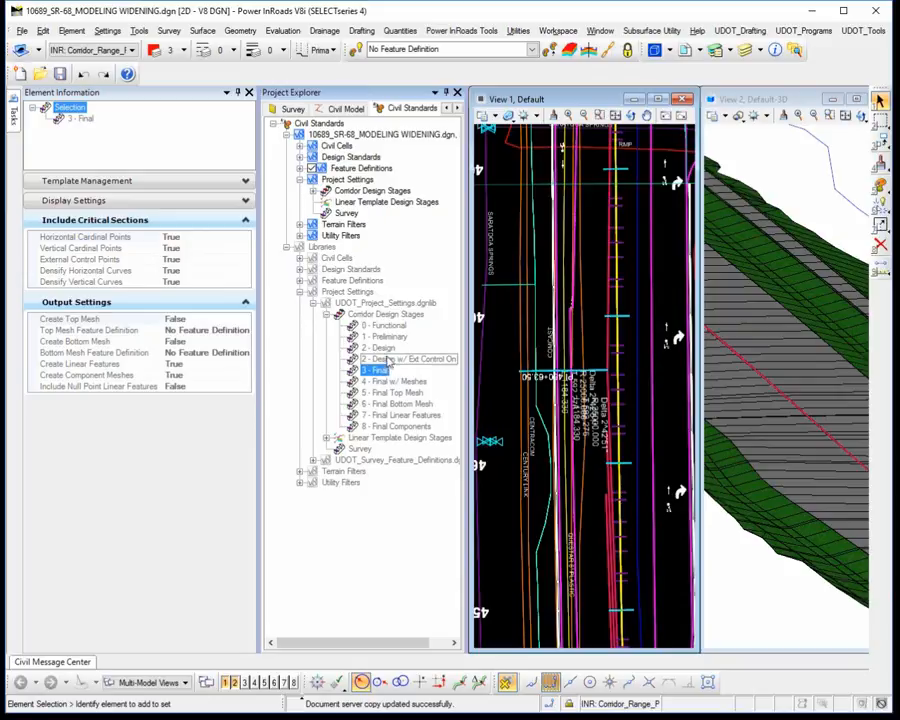
pyautogui.click(378, 347)
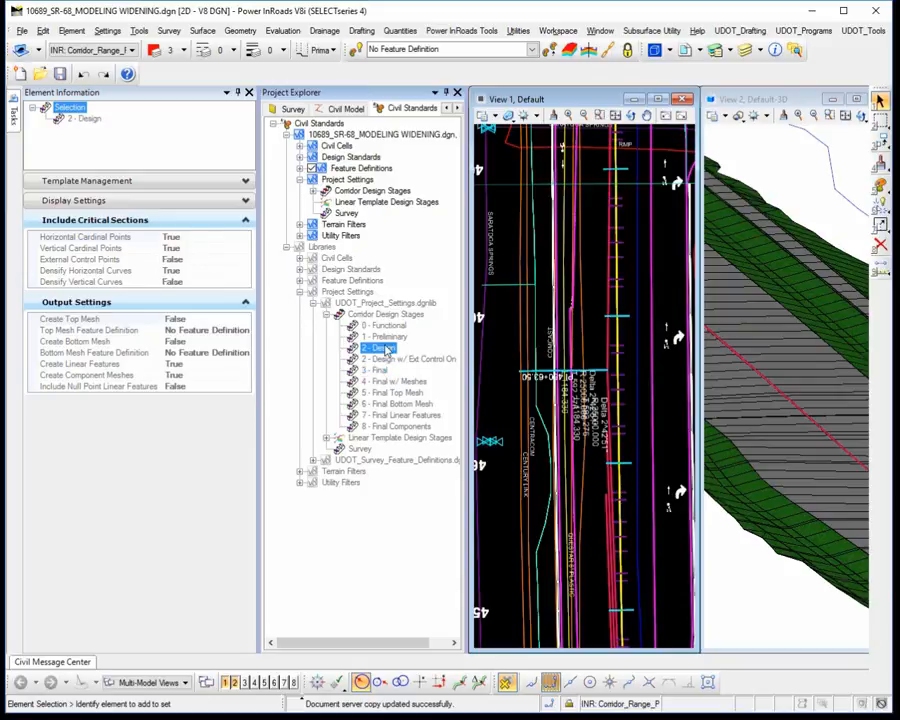
pyautogui.press('Up')
pyautogui.press('Up')
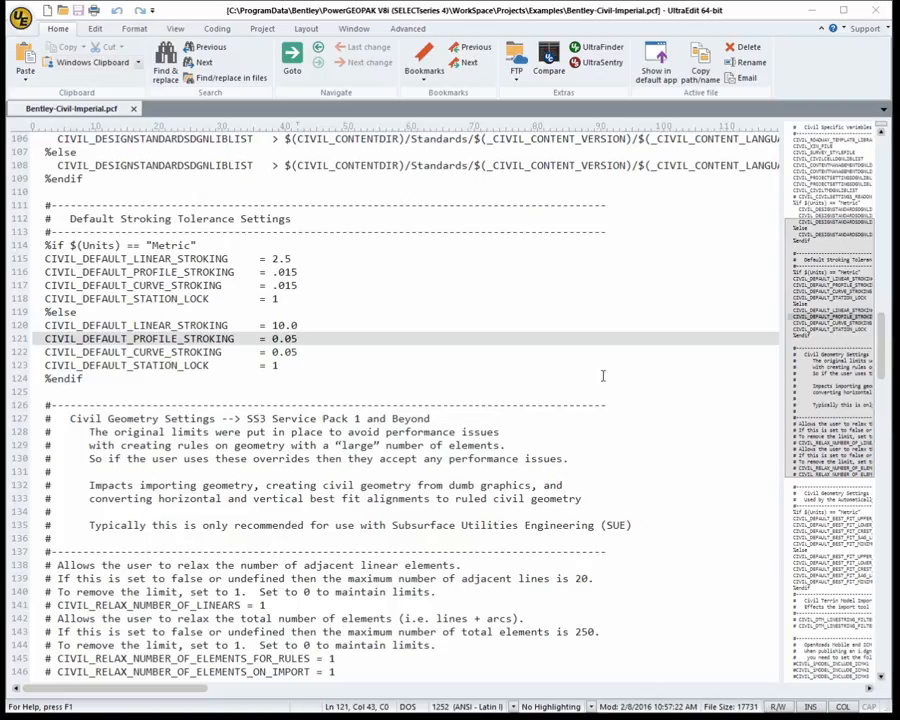
# In Bentley-Civil-Imperial.pcf in UltraEdit, set the non-metric CIVIL_DEFAULT_PROFILE_STROKING value to 0.1
pyautogui.click(304, 353)
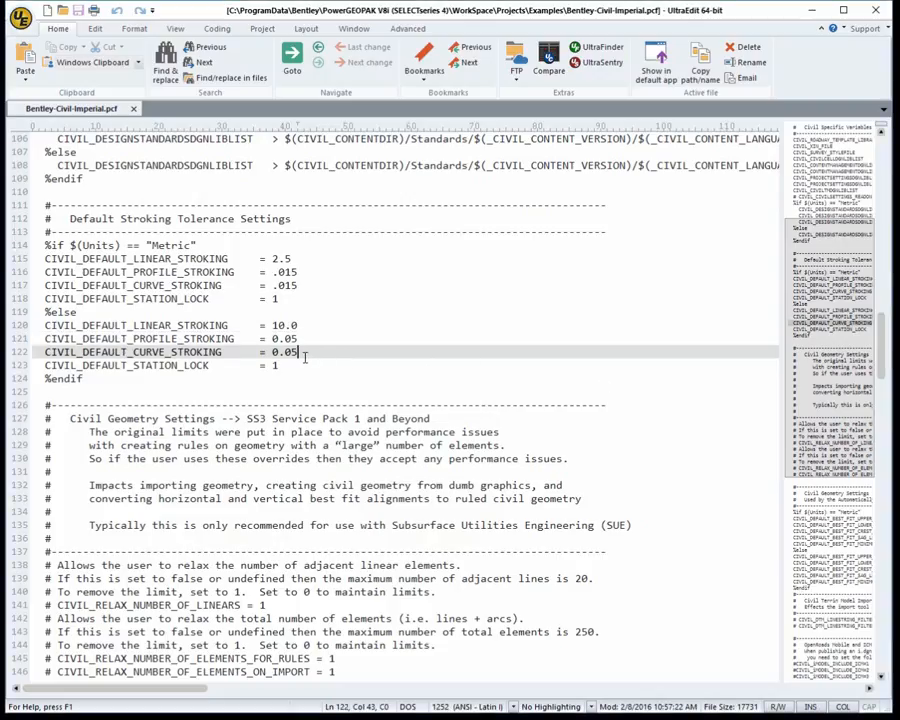
pyautogui.click(308, 340)
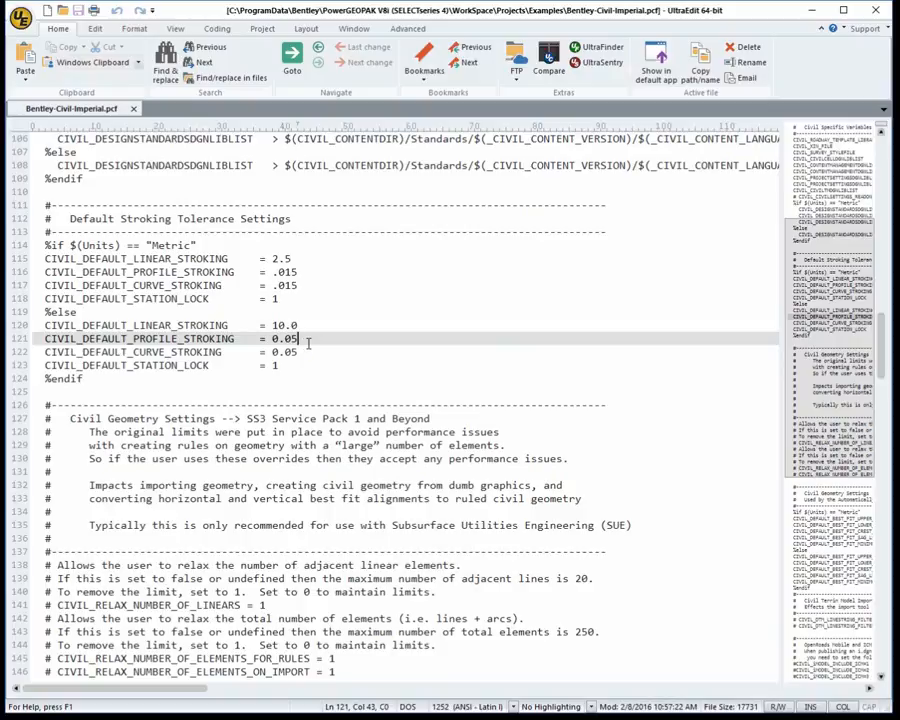
pyautogui.press('BackSpace')
pyautogui.press('BackSpace')
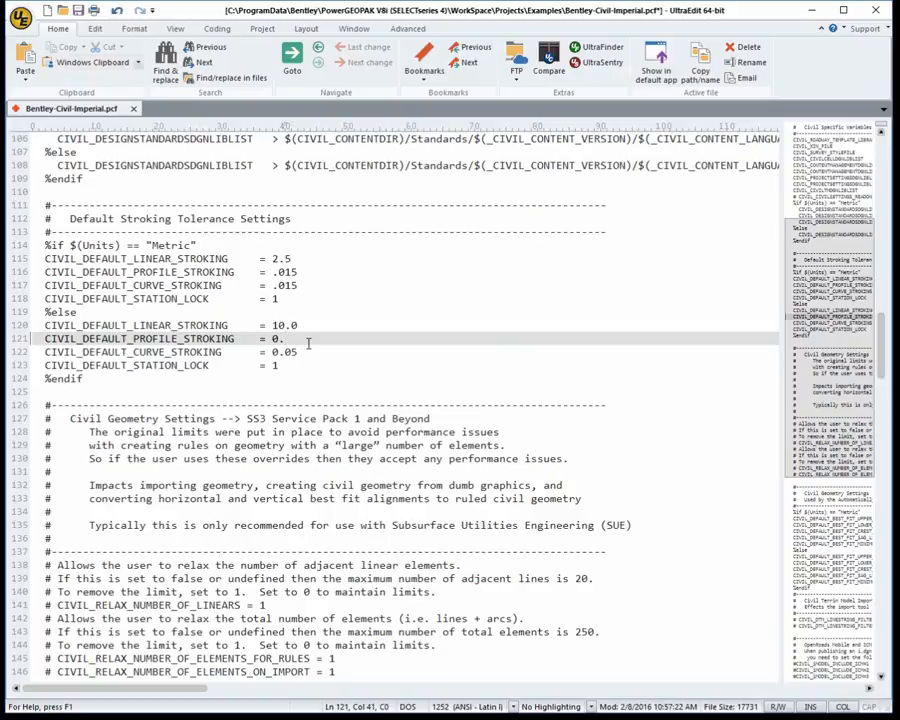
pyautogui.write('.')
pyautogui.press('BackSpace')
pyautogui.write('1')
# Set the non-metric CIVIL_DEFAULT_CURVE_STROKING value to 0.1
pyautogui.press('Down')
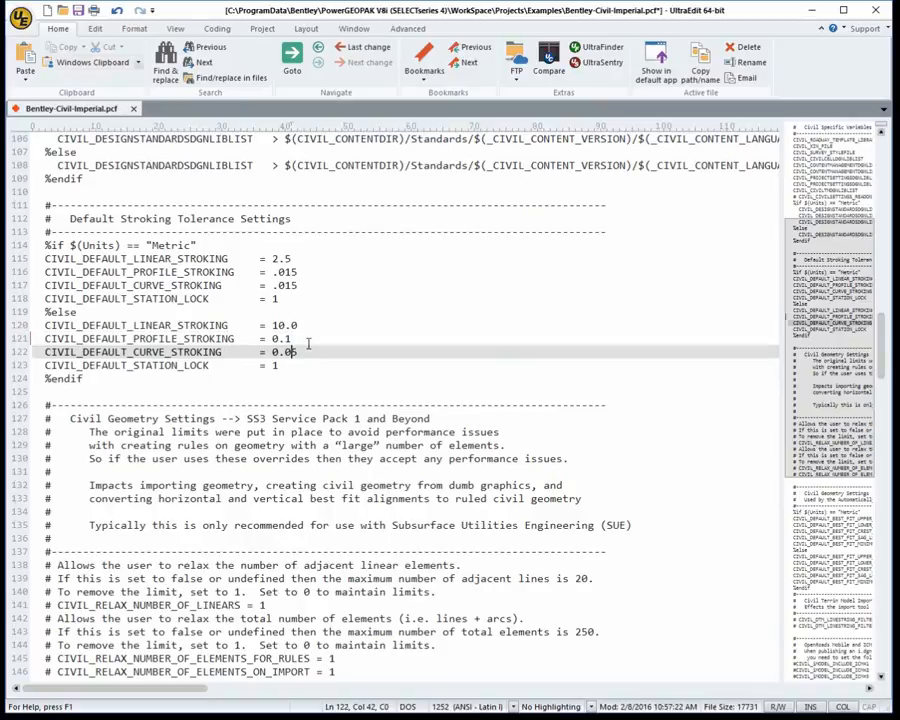
pyautogui.press('BackSpace')
pyautogui.press('BackSpace')
pyautogui.write('1')
pyautogui.click(307, 338)
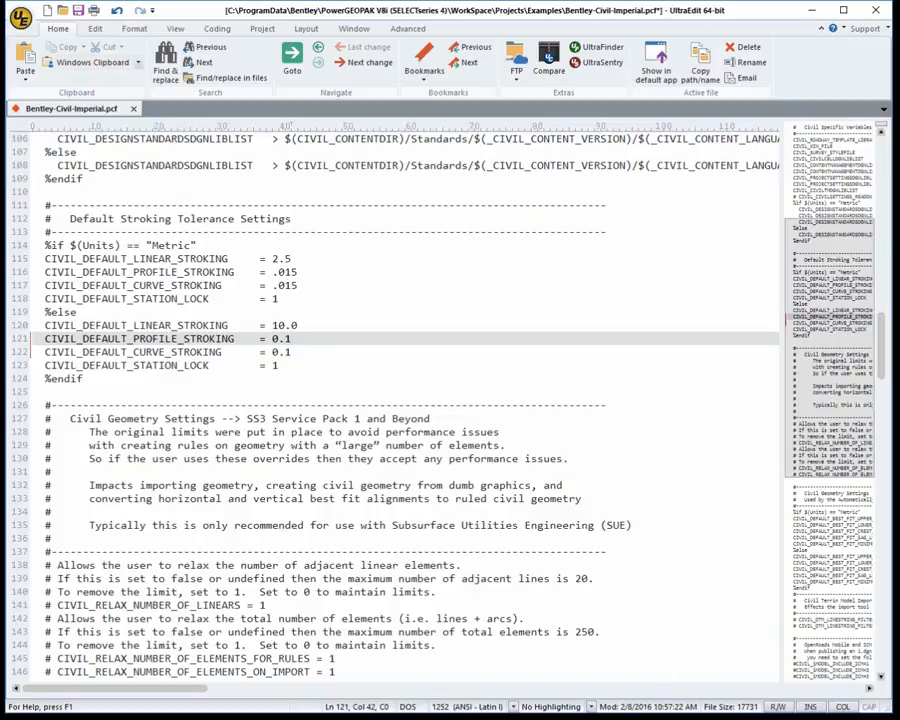
# Switch back to Power InRoads and examine the critical-section settings of the 1 - Preliminary corridor design stage
pyautogui.click(746, 712)
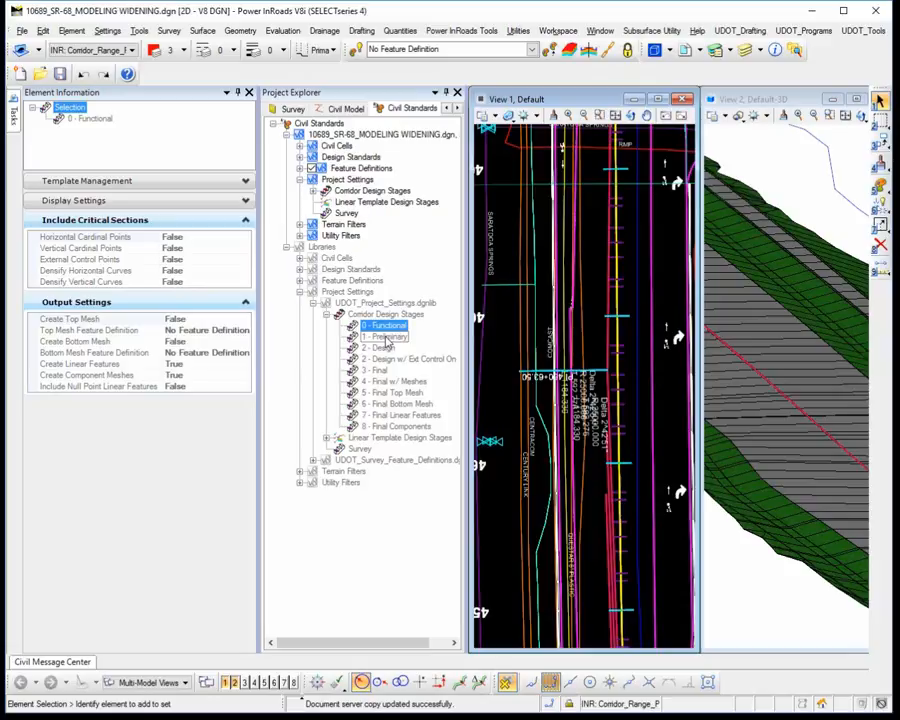
pyautogui.click(386, 338)
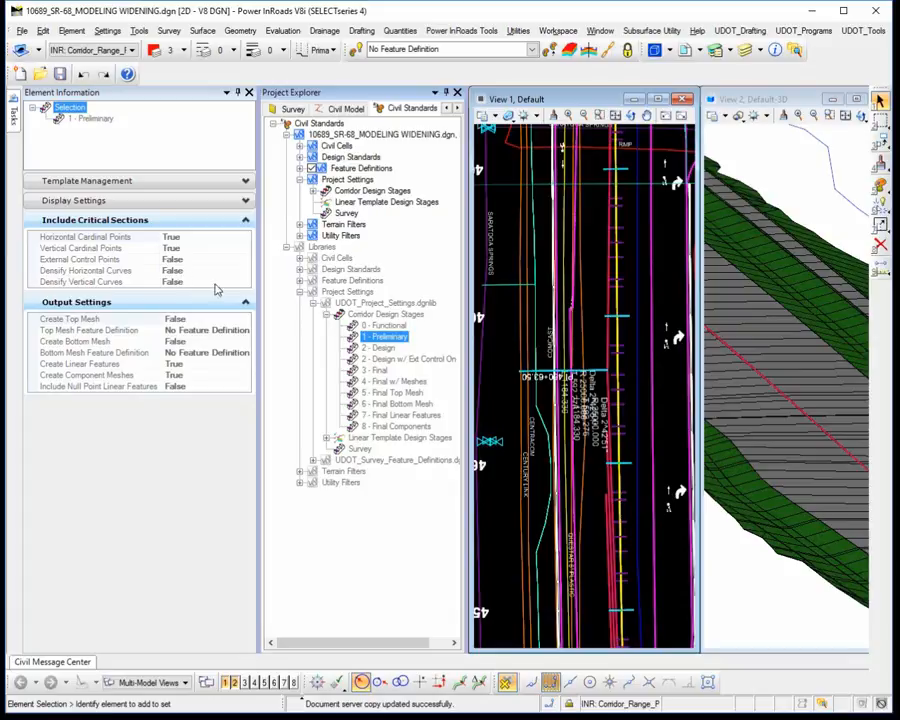
# Compare the critical-section settings of the library stages 2 - Design, 2 - Design w/ Ext Control and 3 - Final
pyautogui.click(383, 348)
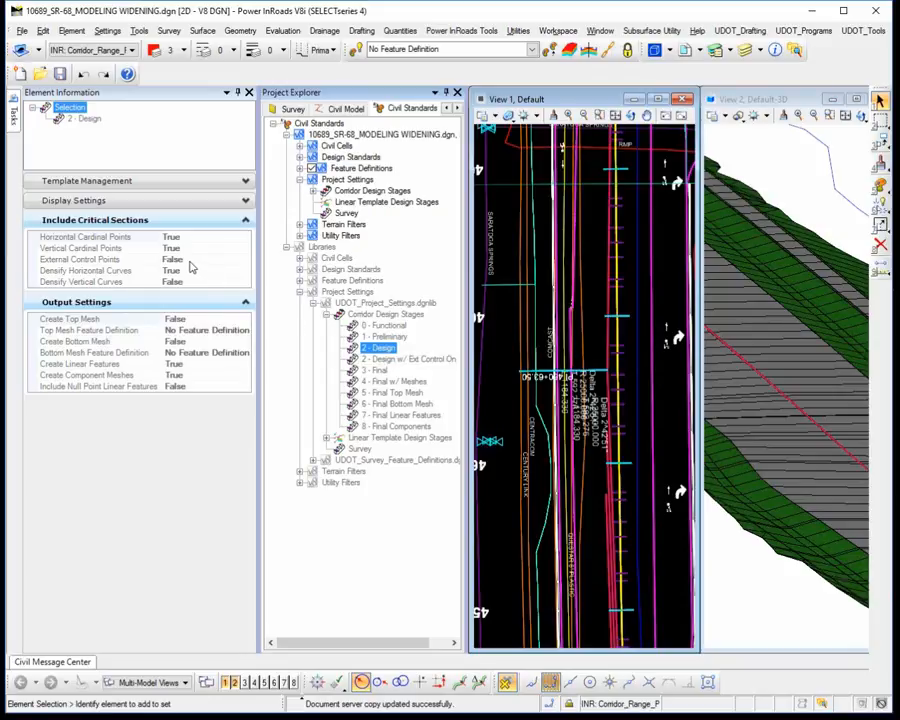
pyautogui.click(353, 357)
pyautogui.click(194, 260)
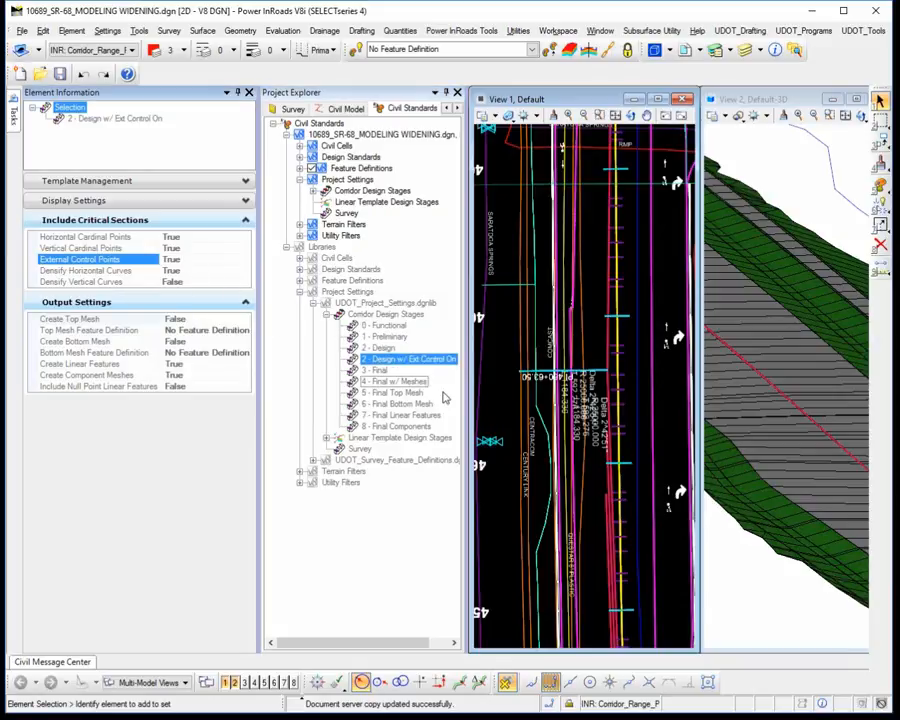
pyautogui.click(385, 372)
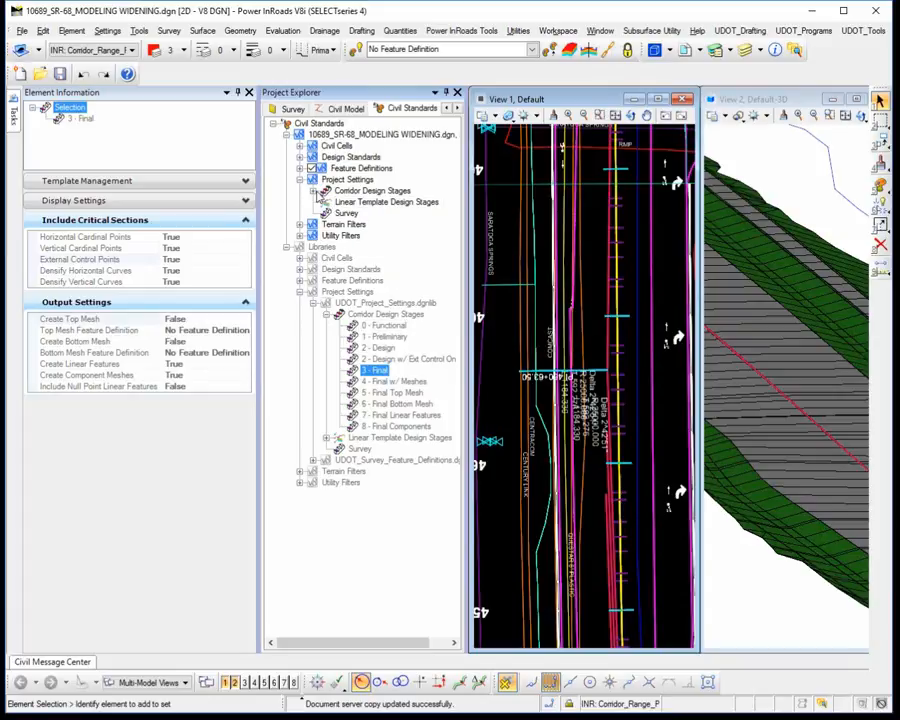
# Check the drawing's own corridor design stages and the option for updating them from the library
pyautogui.click(314, 191)
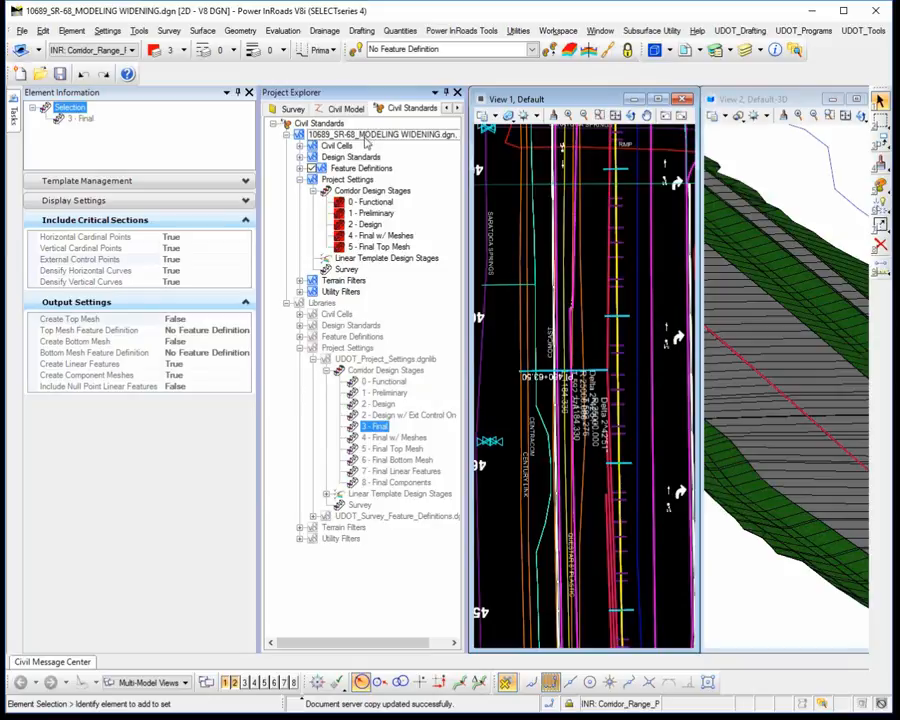
pyautogui.click(366, 192)
pyautogui.rightClick(366, 192)
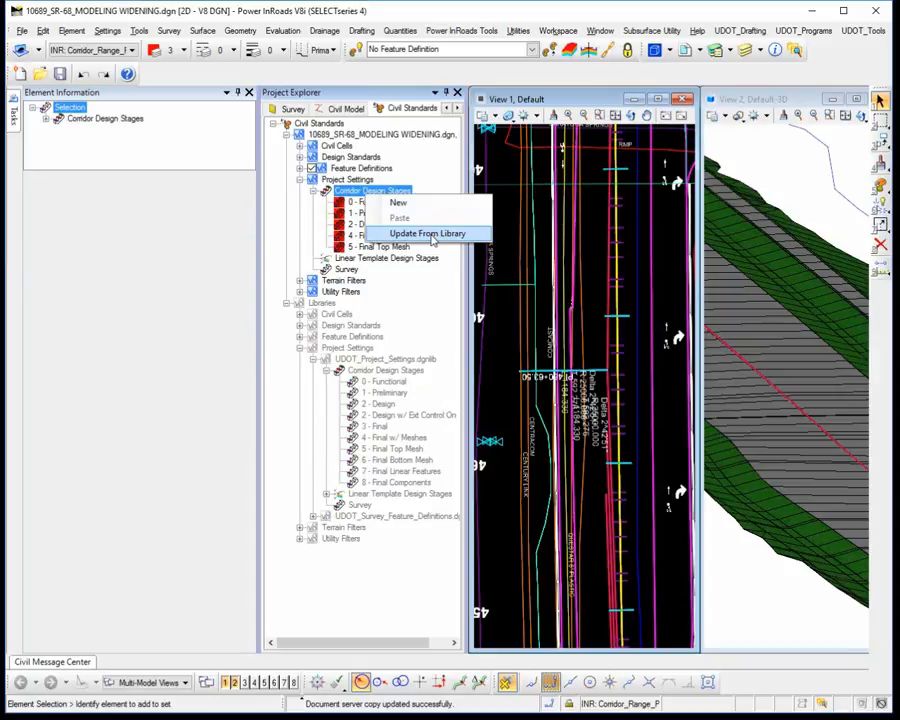
pyautogui.click(386, 404)
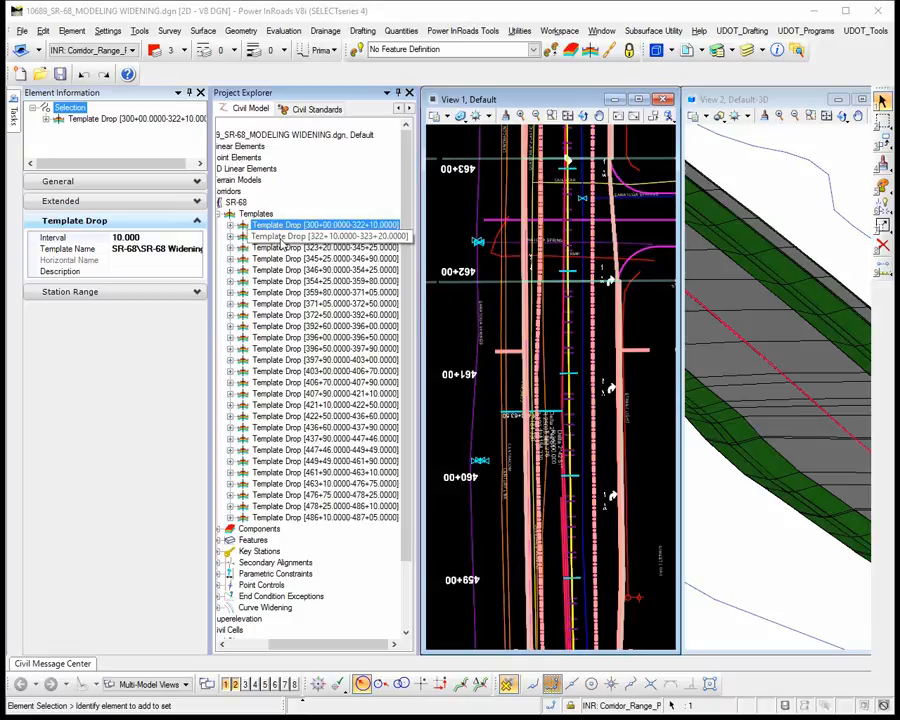
# Compare the interval and template name of the first three SR-68 template drops
pyautogui.click(283, 238)
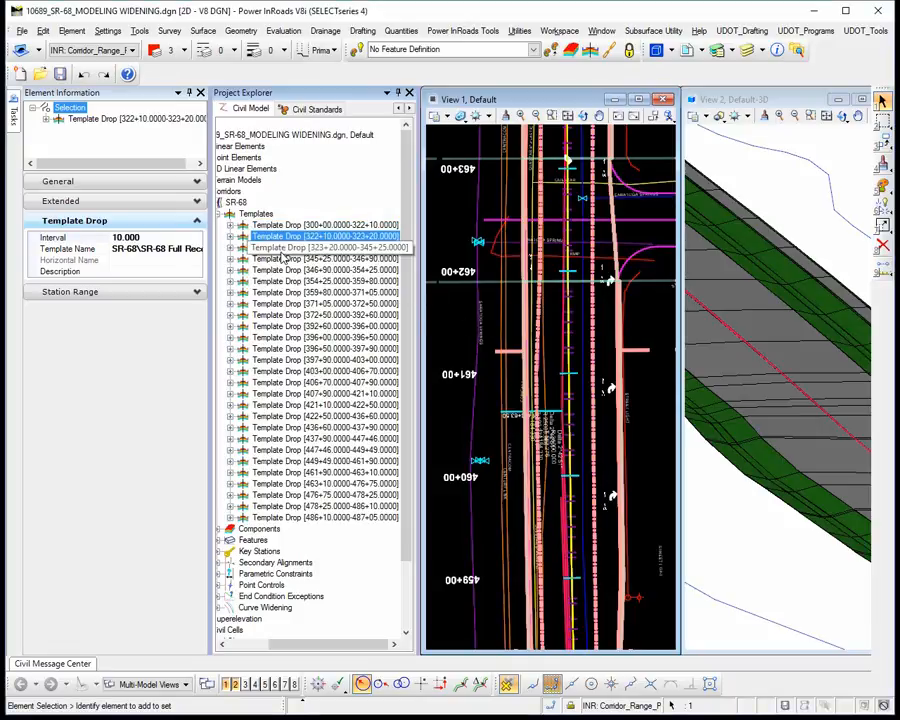
pyautogui.click(282, 247)
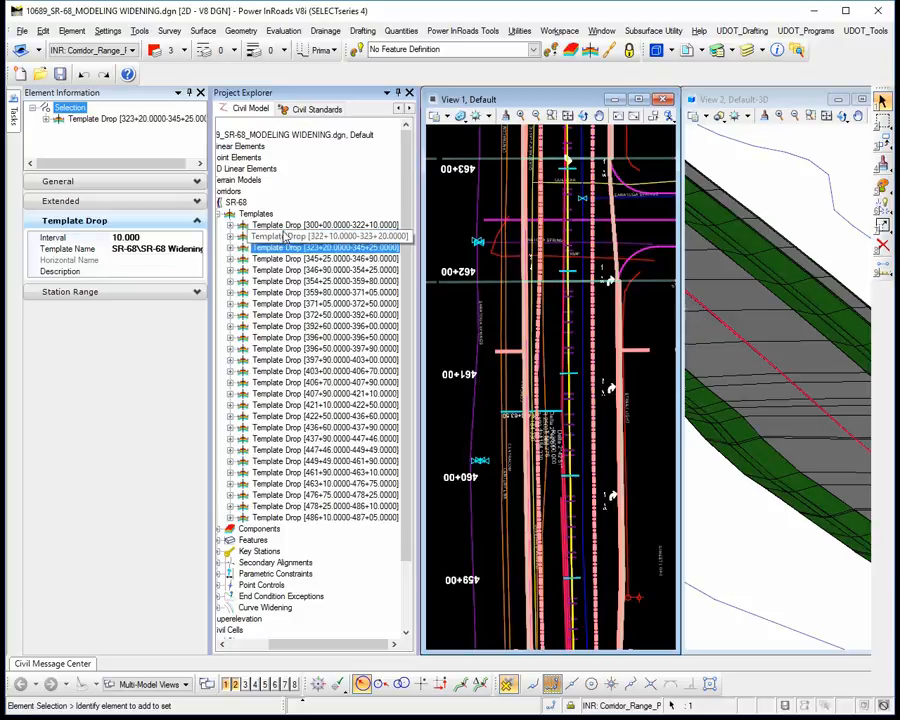
pyautogui.click(286, 225)
pyautogui.click(288, 237)
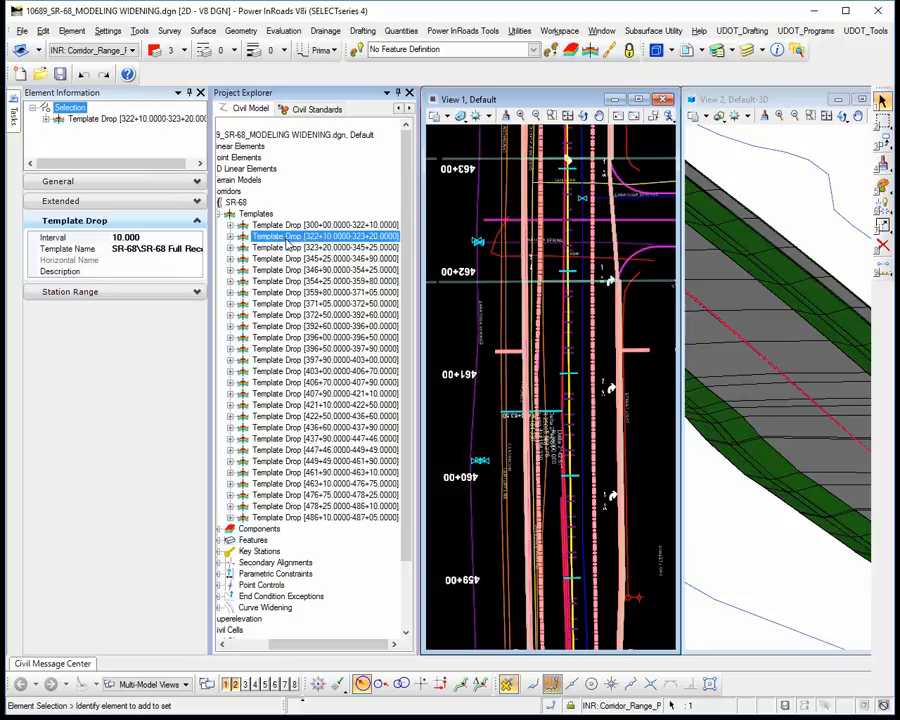
# Set the interval of all SR-68 template drops from 323+20 through 487+05 to 10.000
pyautogui.click(288, 249)
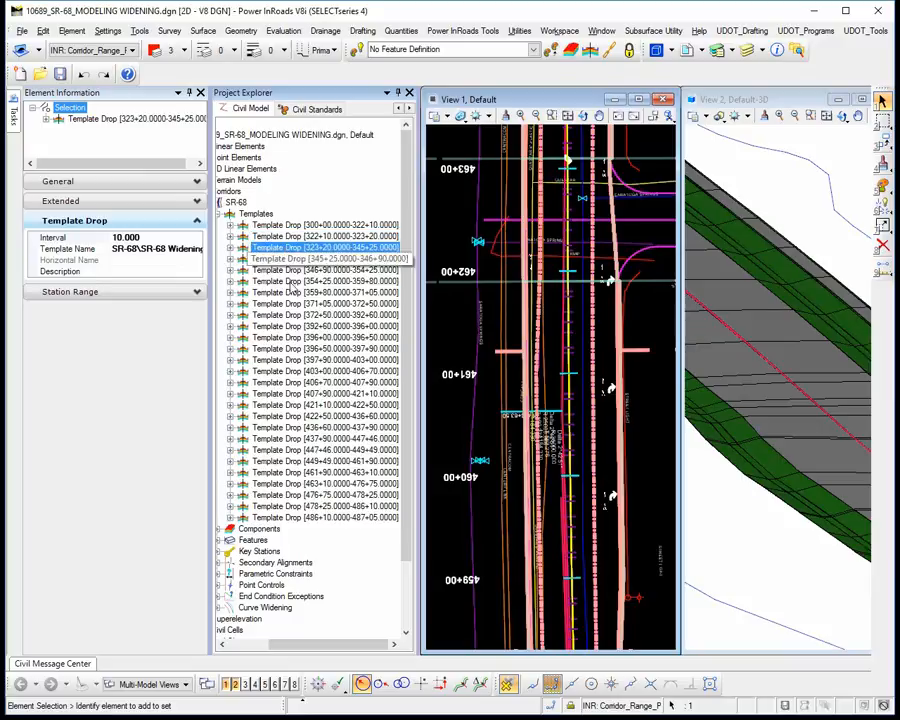
pyautogui.keyDown('shift'); pyautogui.click(282, 524); pyautogui.keyUp('shift')
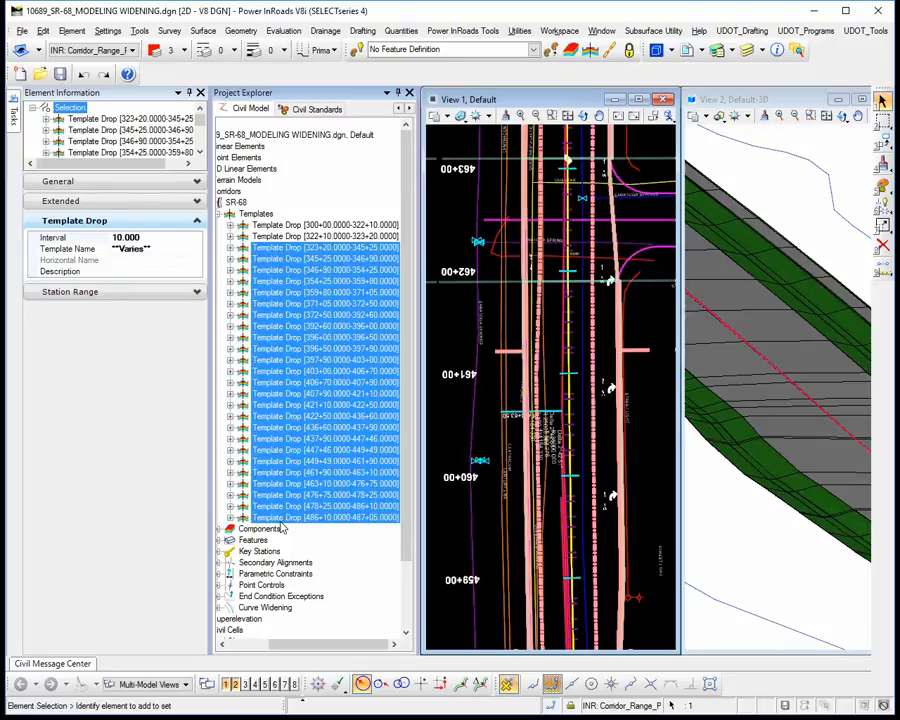
pyautogui.click(158, 243)
pyautogui.doubleClick(158, 238)
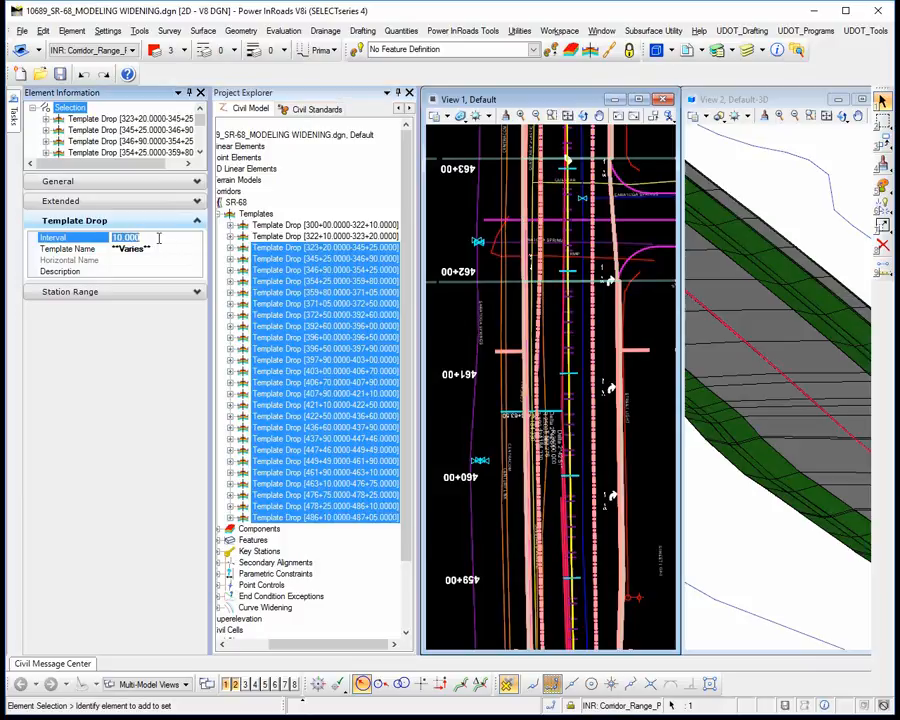
pyautogui.write('1000')
pyautogui.press('Return')
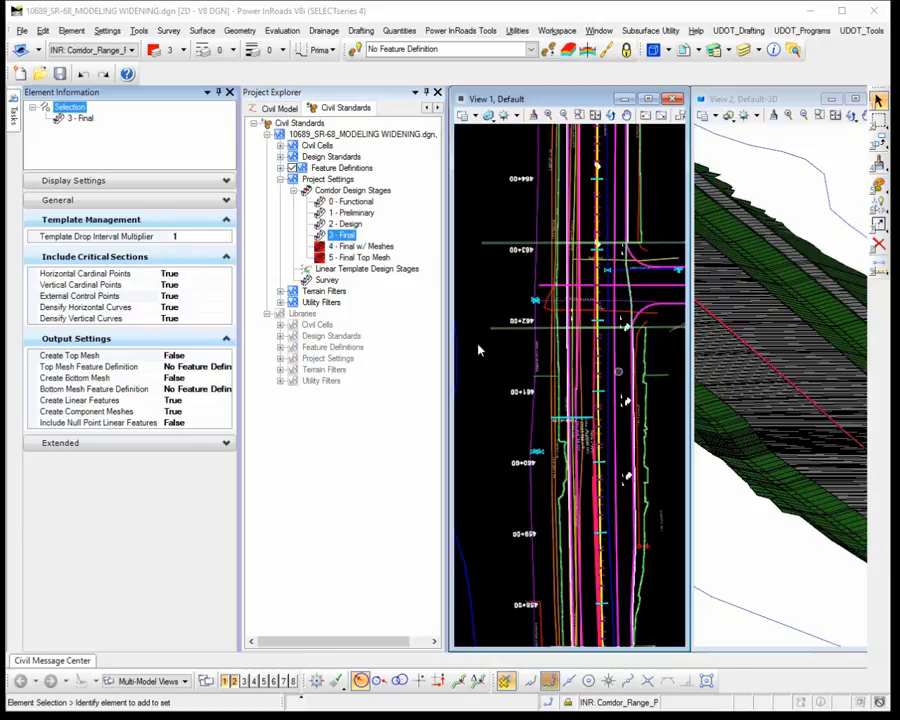
# Compare the template drop interval multiplier and critical-section settings of the drawing's 2 - Design and 3 - Final stages
pyautogui.click(350, 226)
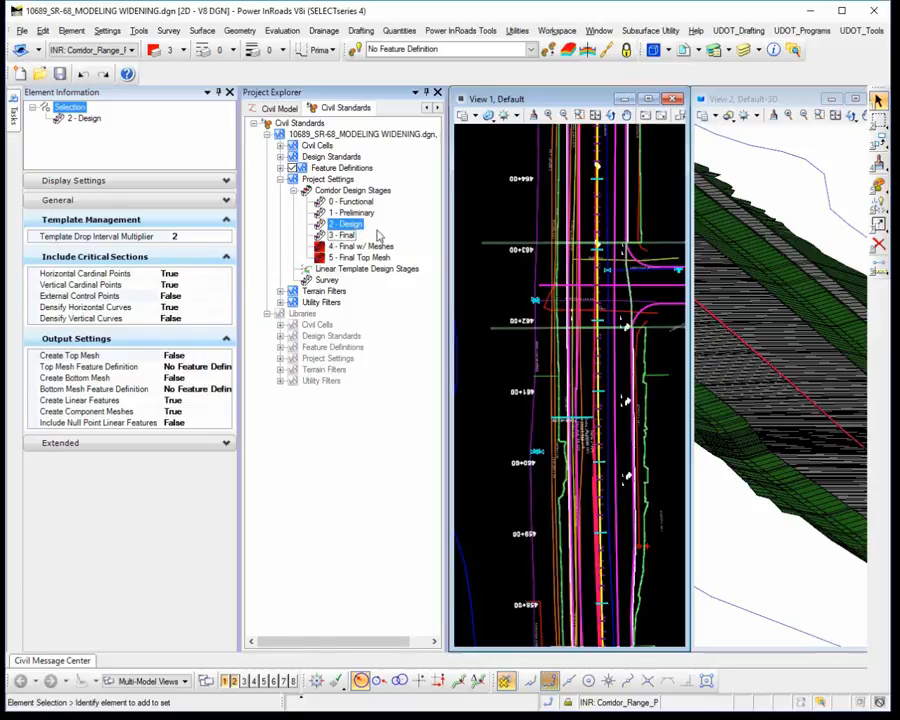
pyautogui.click(191, 297)
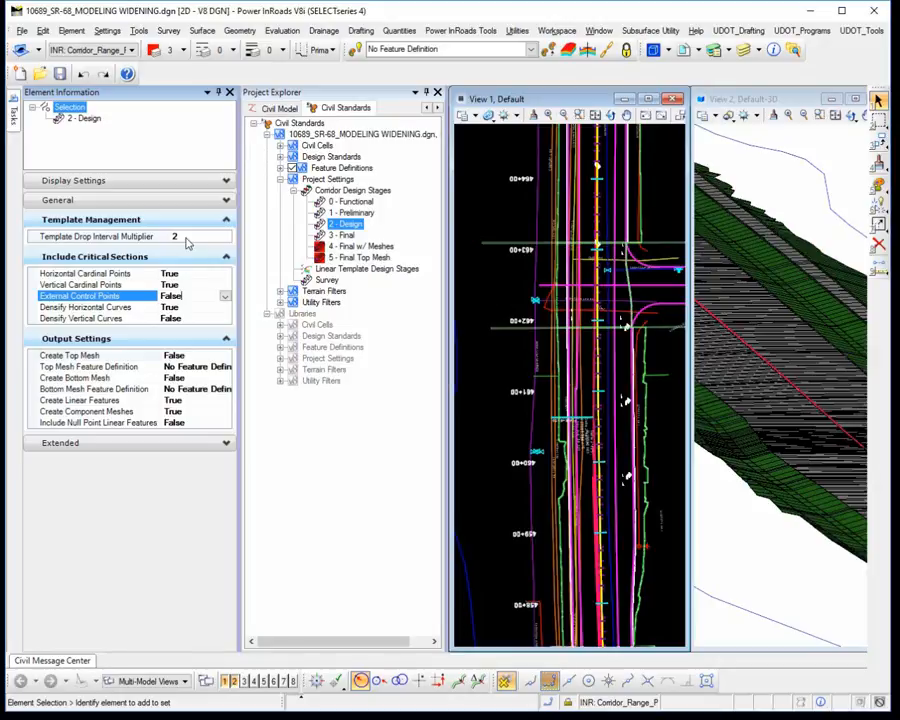
pyautogui.click(343, 235)
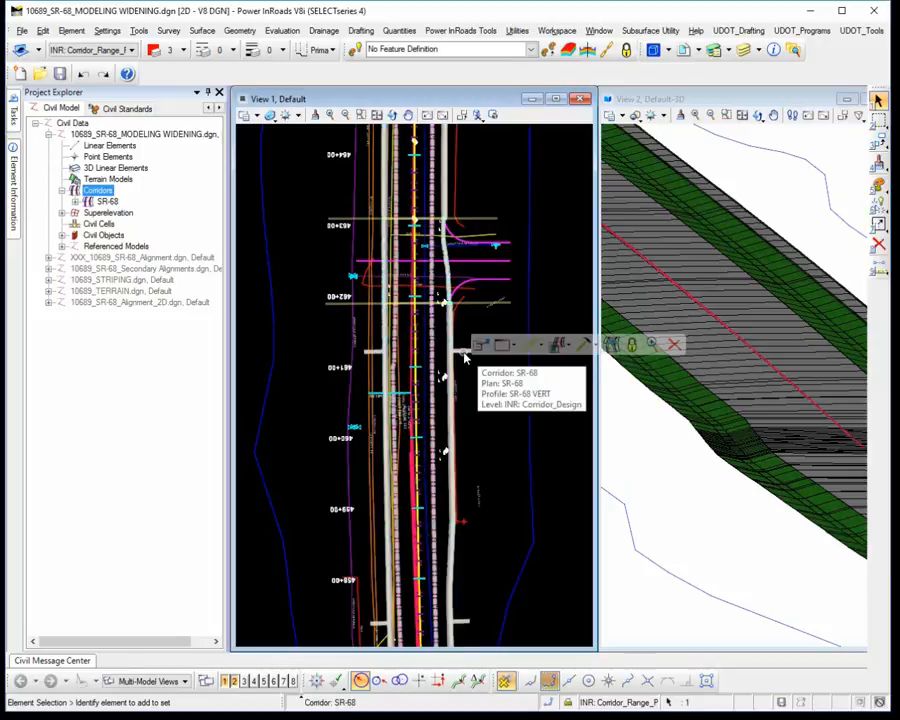
# Review the rule-locking options in the SR-68 corridor's Corridor Objects template drop list and for all corridors in the civil model
pyautogui.click(466, 354)
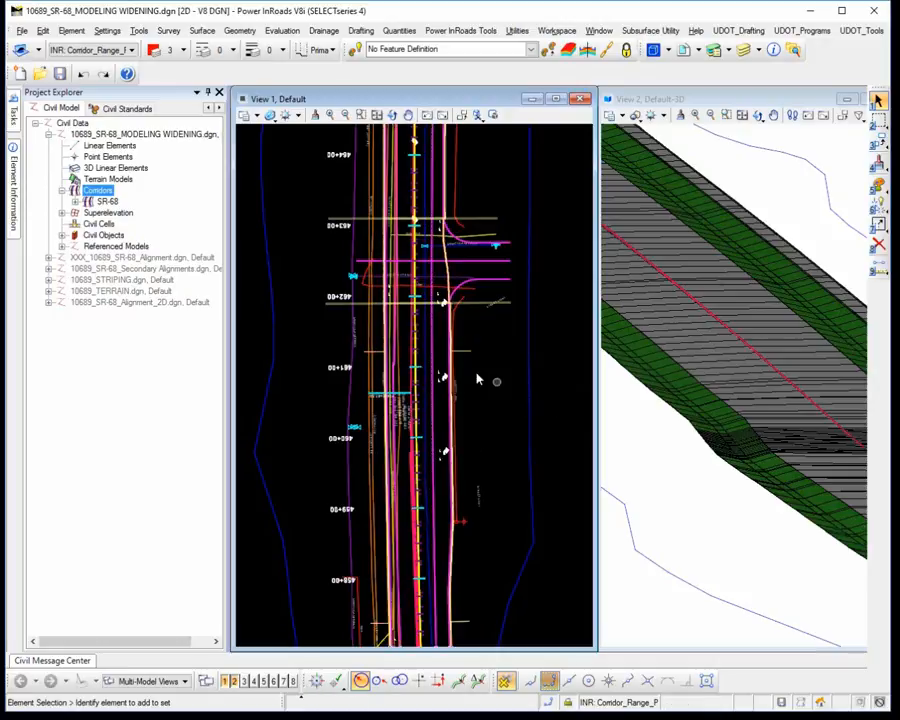
pyautogui.moveTo(466, 352)
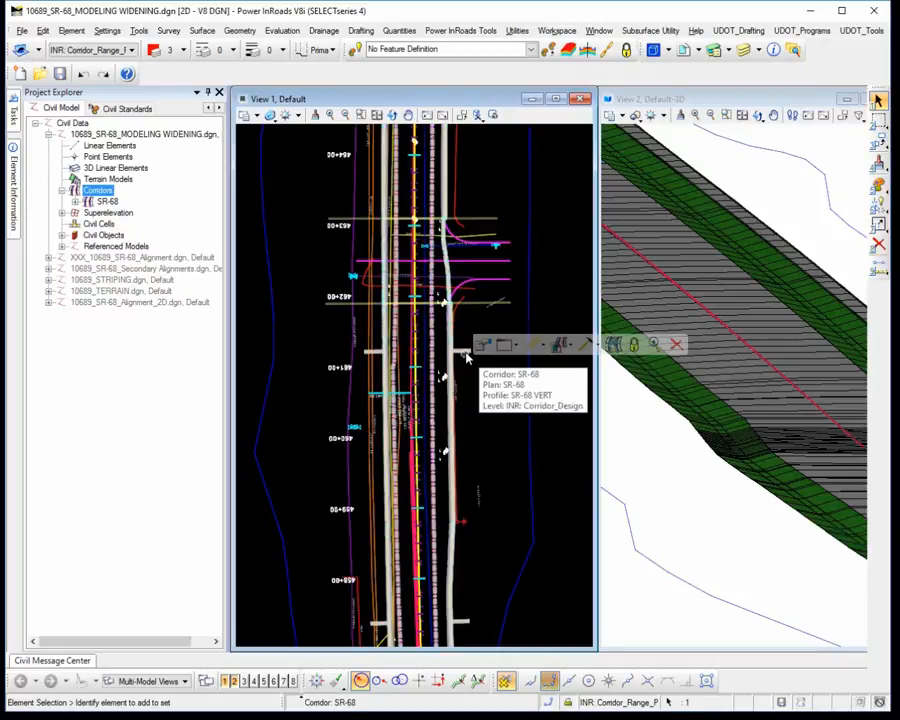
pyautogui.click(587, 345)
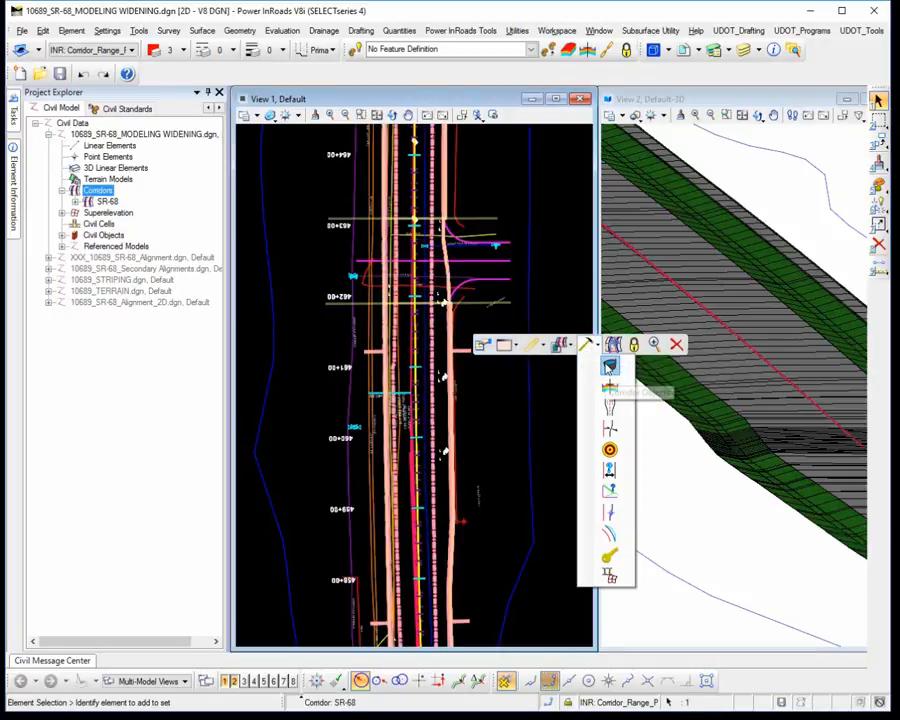
pyautogui.click(605, 367)
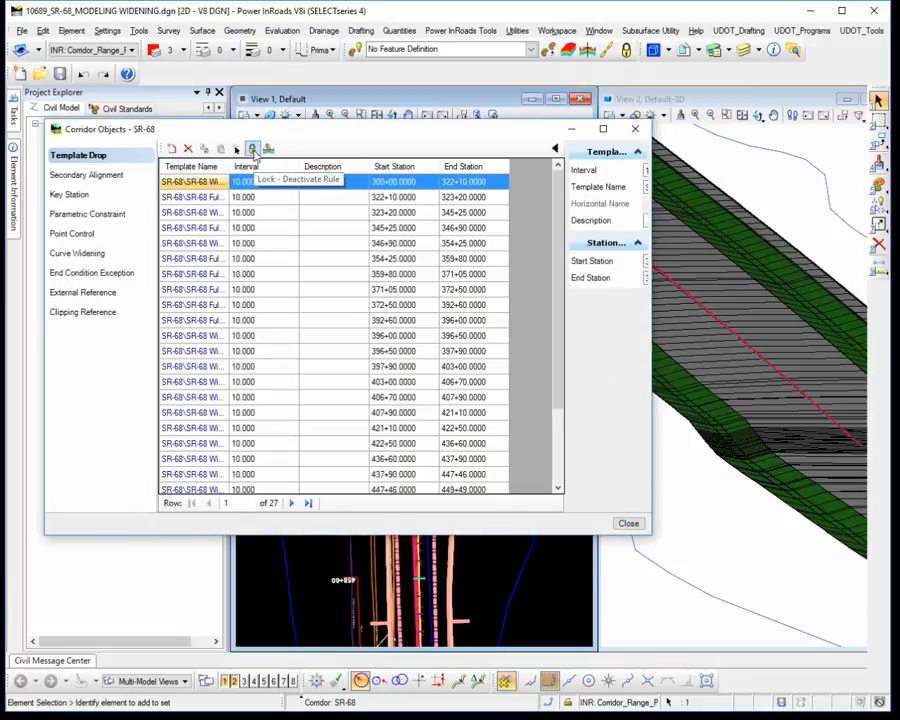
pyautogui.click(635, 128)
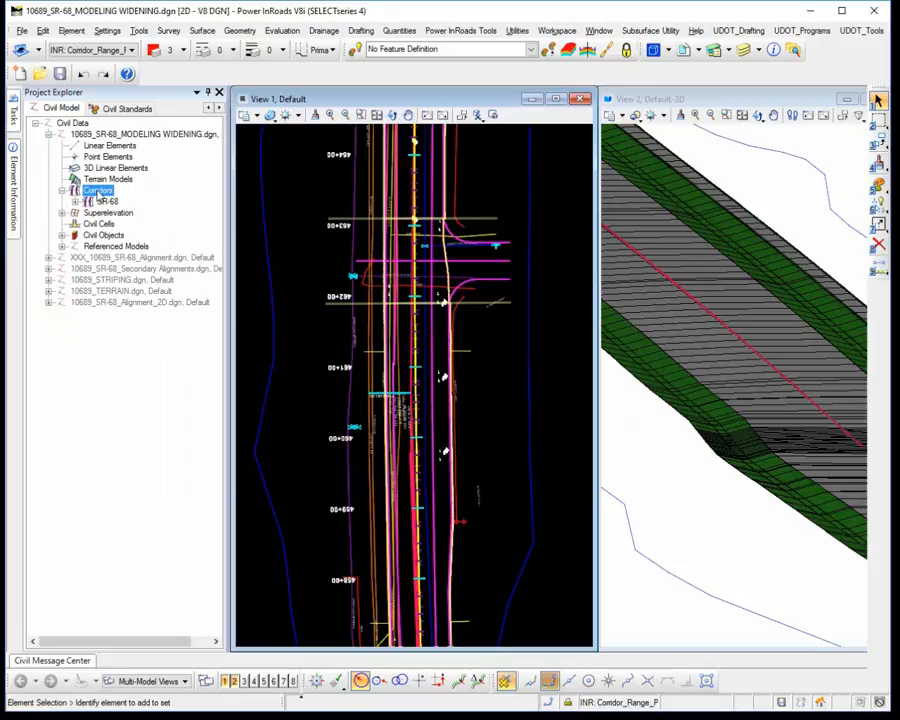
pyautogui.rightClick(97, 192)
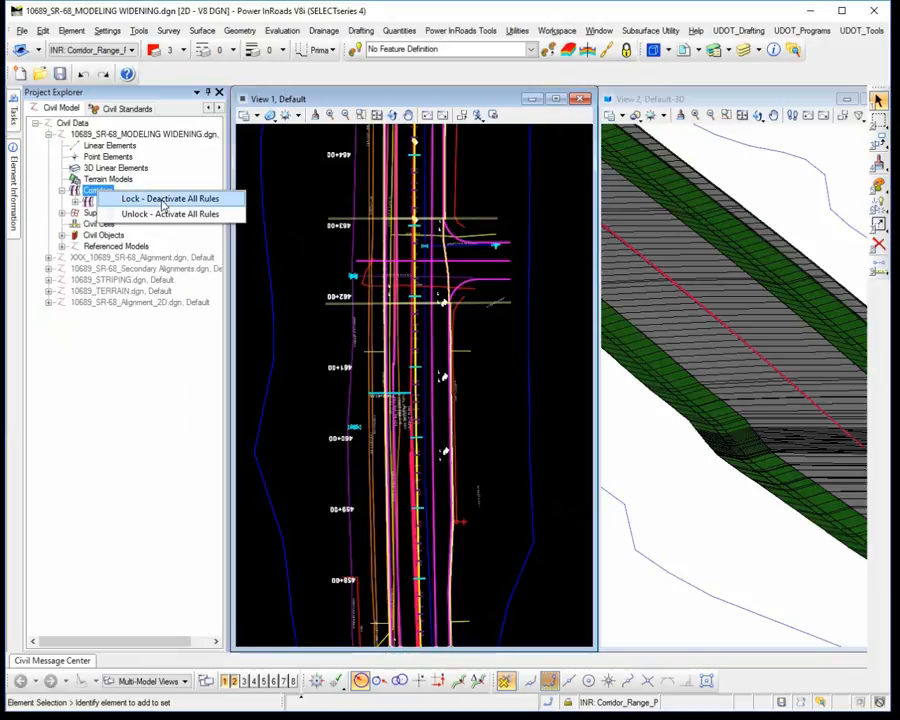
pyautogui.click(303, 181)
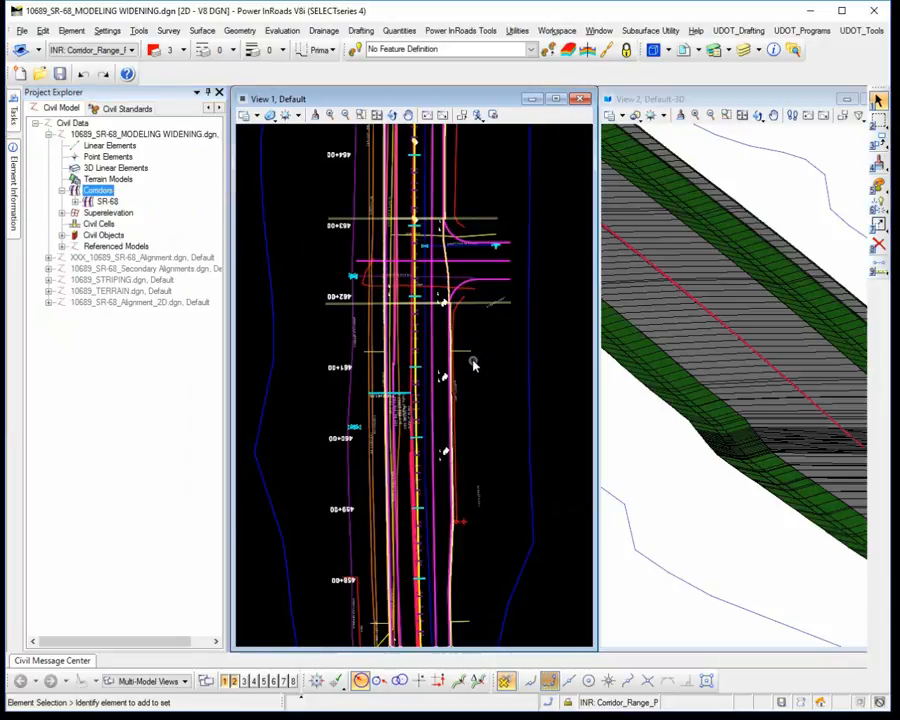
# Lock the SR-68 corridor to deactivate its rule
pyautogui.moveTo(467, 354)
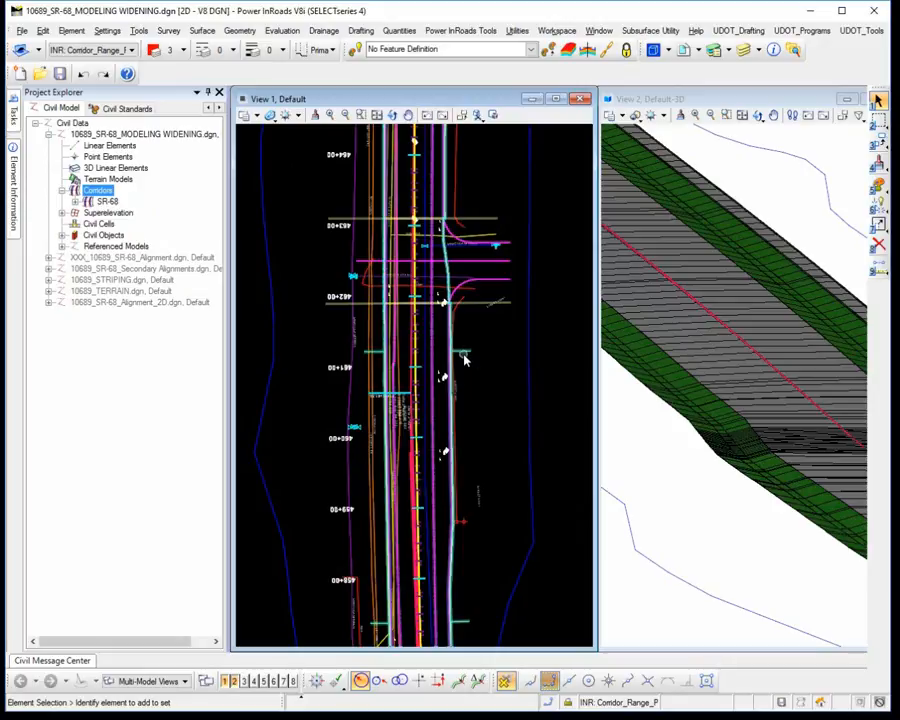
pyautogui.click(466, 355)
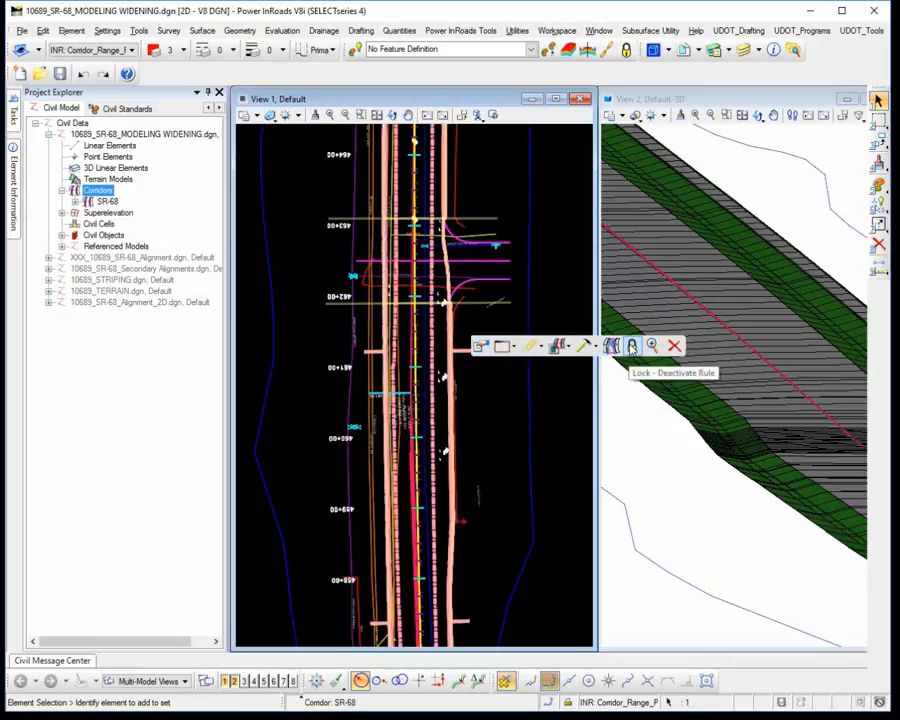
pyautogui.click(632, 347)
pyautogui.click(482, 399)
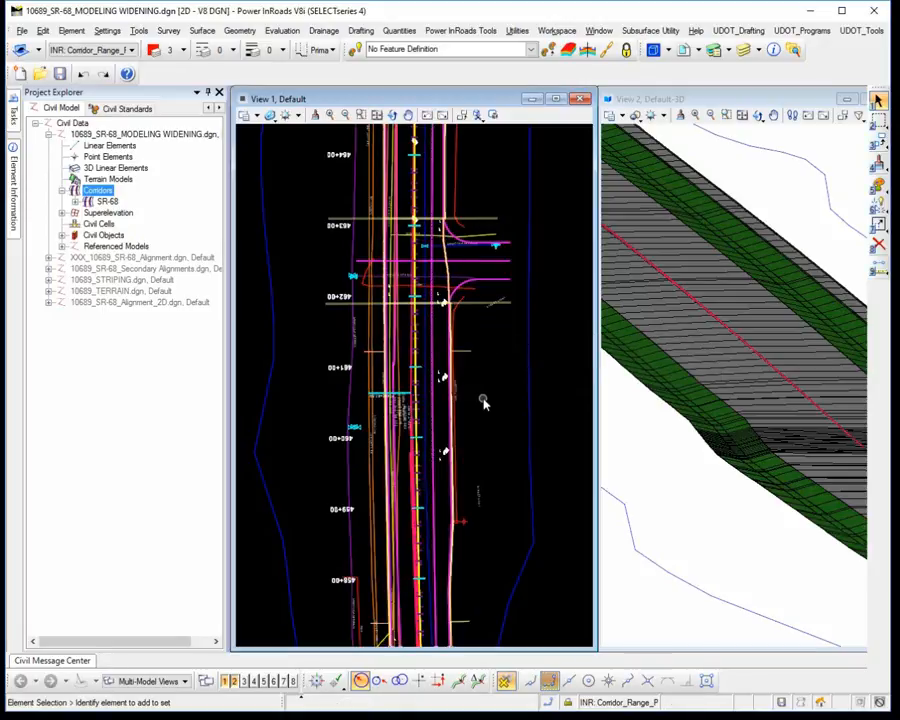
pyautogui.click(465, 358)
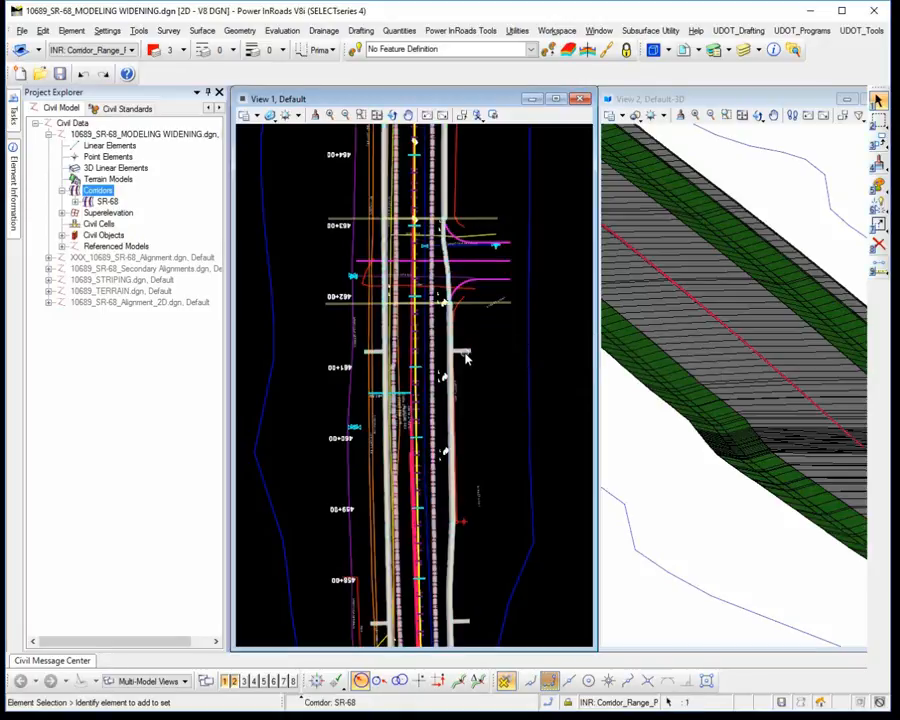
pyautogui.moveTo(586, 348)
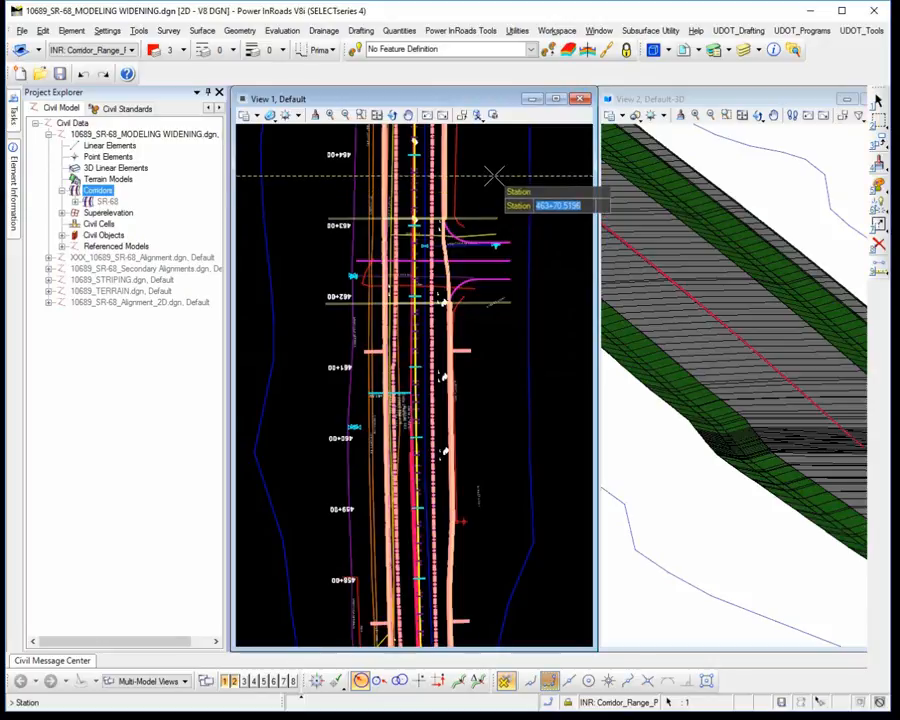
pyautogui.press('Escape')
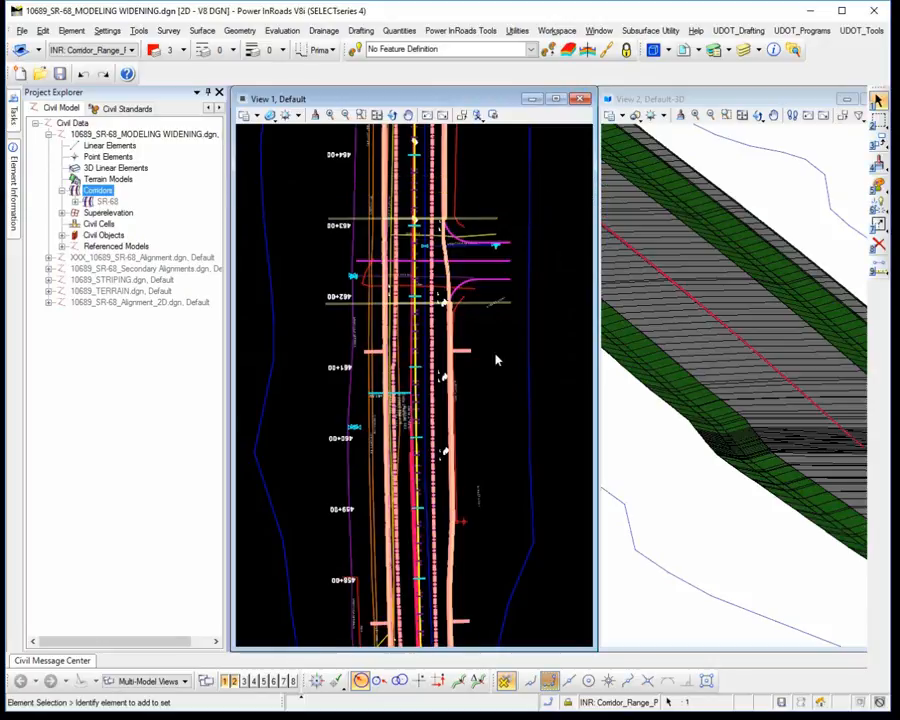
# Unlock the SR-68 corridor to activate its rule, and reprocess the corridor
pyautogui.click(495, 355)
pyautogui.click(468, 357)
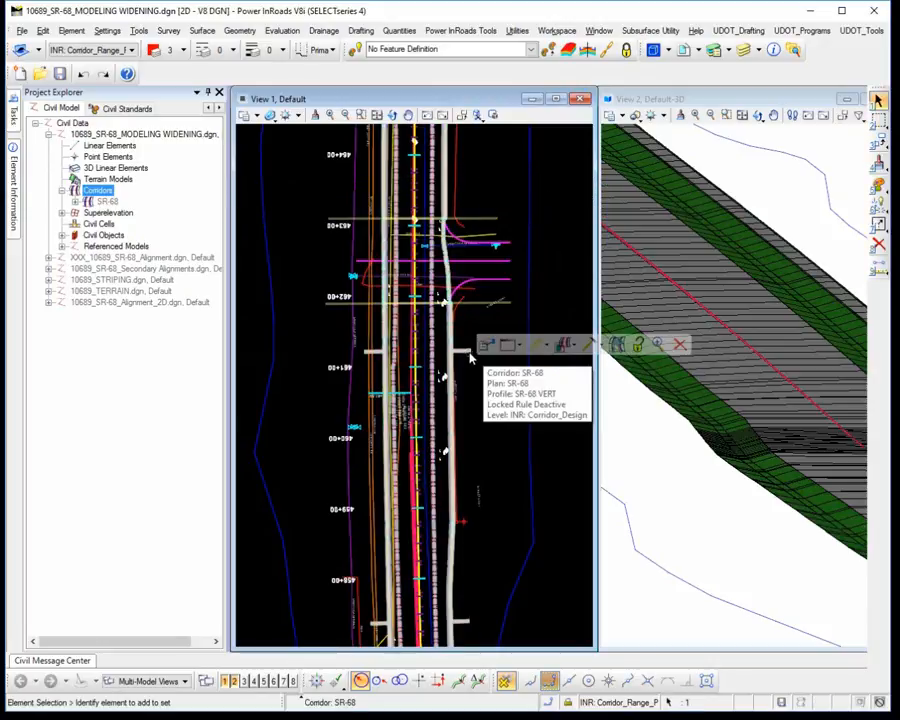
pyautogui.click(645, 346)
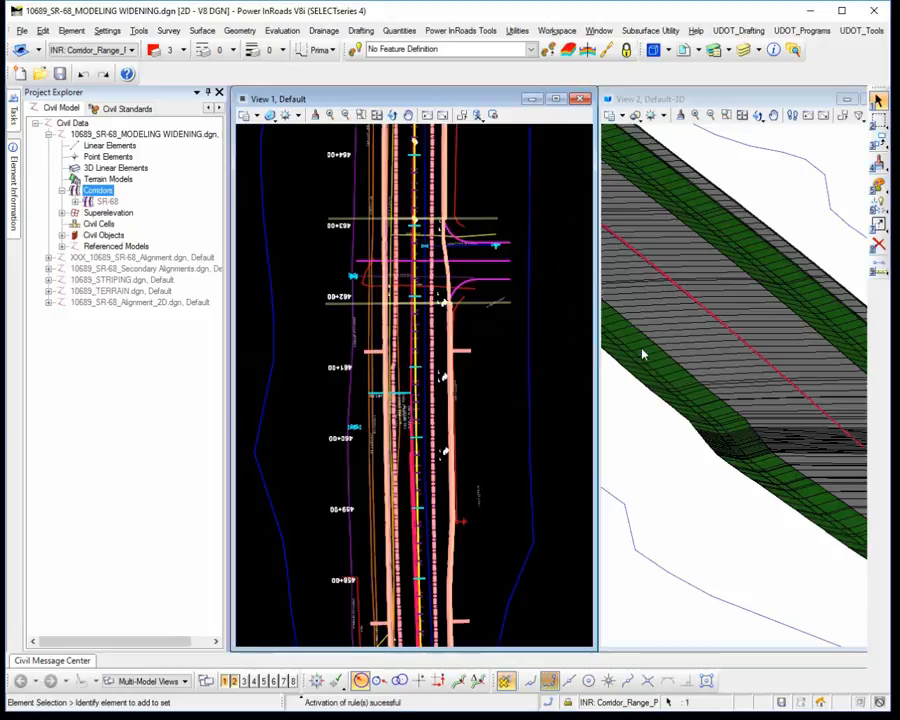
pyautogui.click(463, 356)
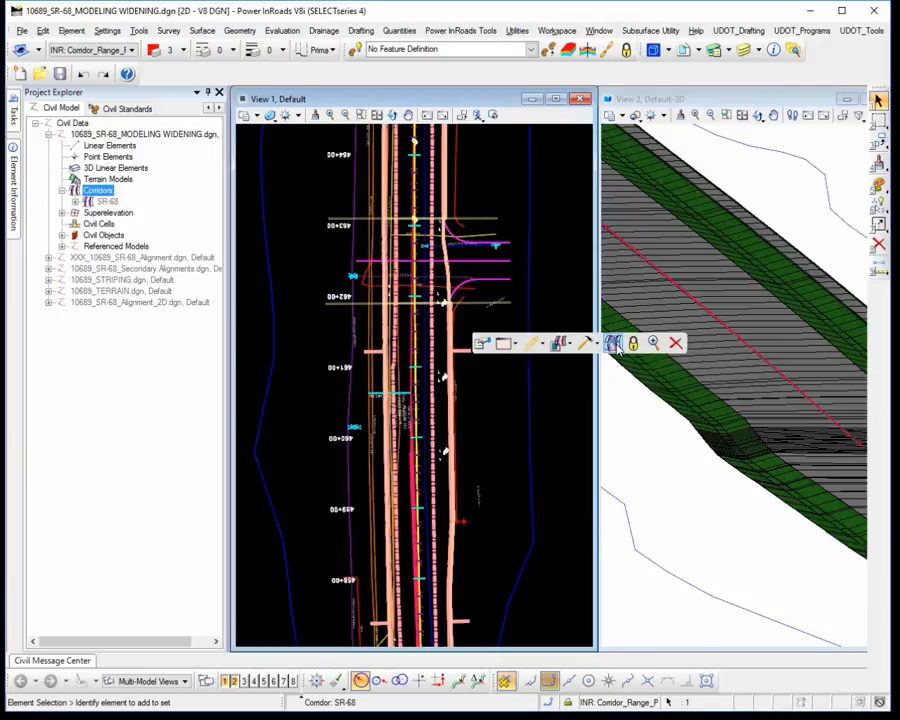
pyautogui.click(613, 344)
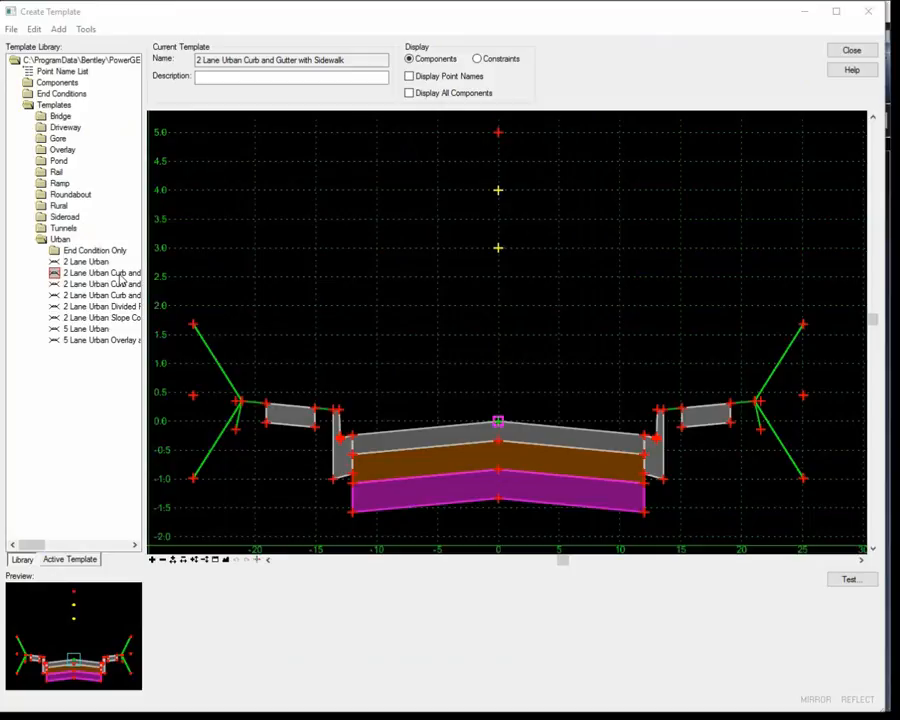
# Test the horizontal point control of the lower yellow matchline point in the 2 Lane Urban Curb and Gutter with Sidewalk template, and leave the editor
pyautogui.rightClick(498, 249)
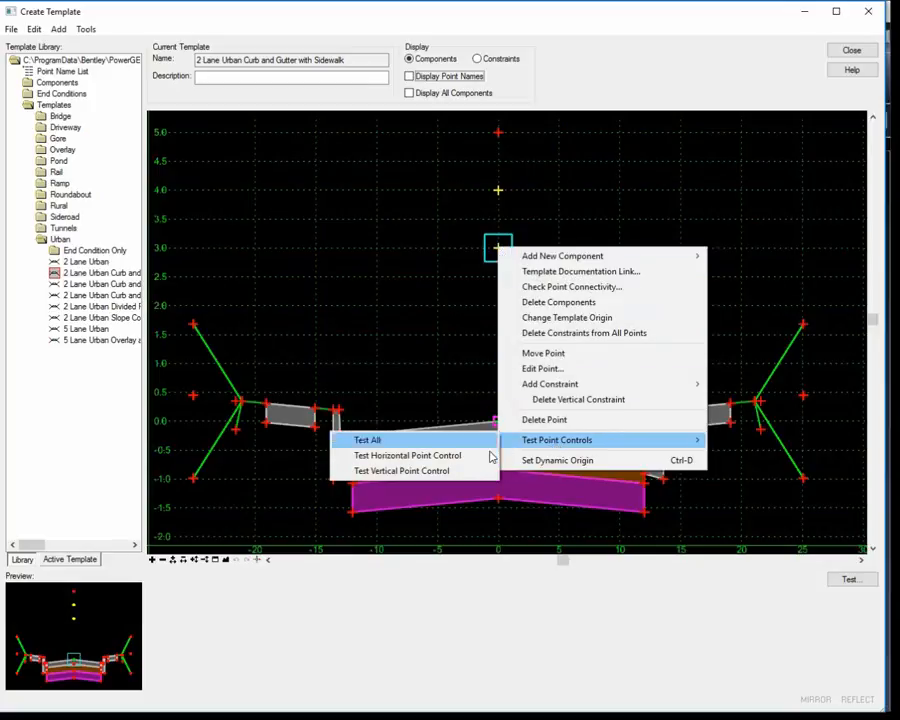
pyautogui.click(484, 456)
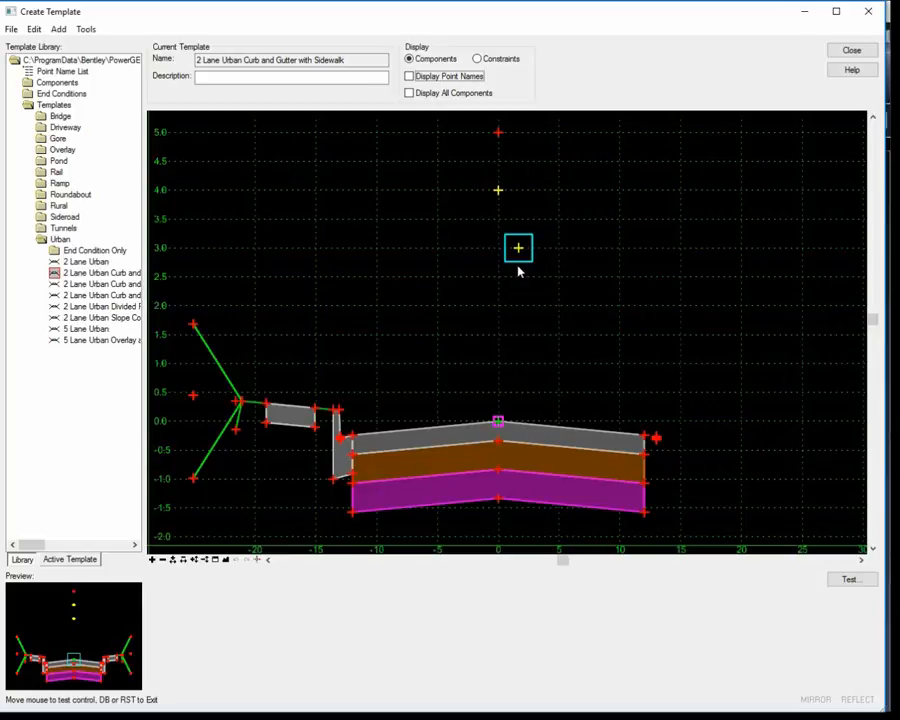
pyautogui.click(481, 272)
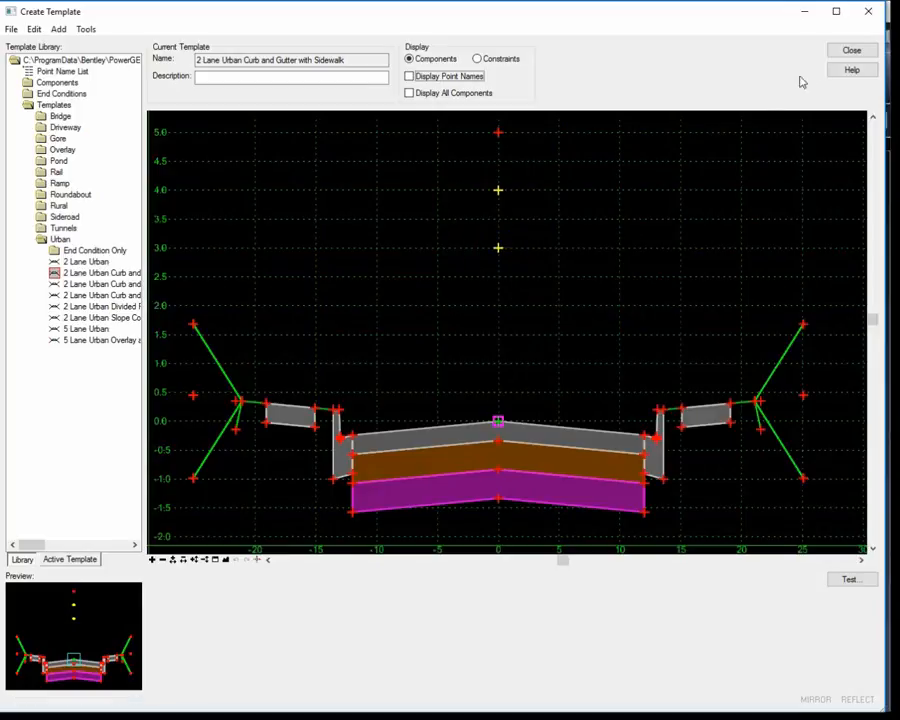
pyautogui.click(851, 51)
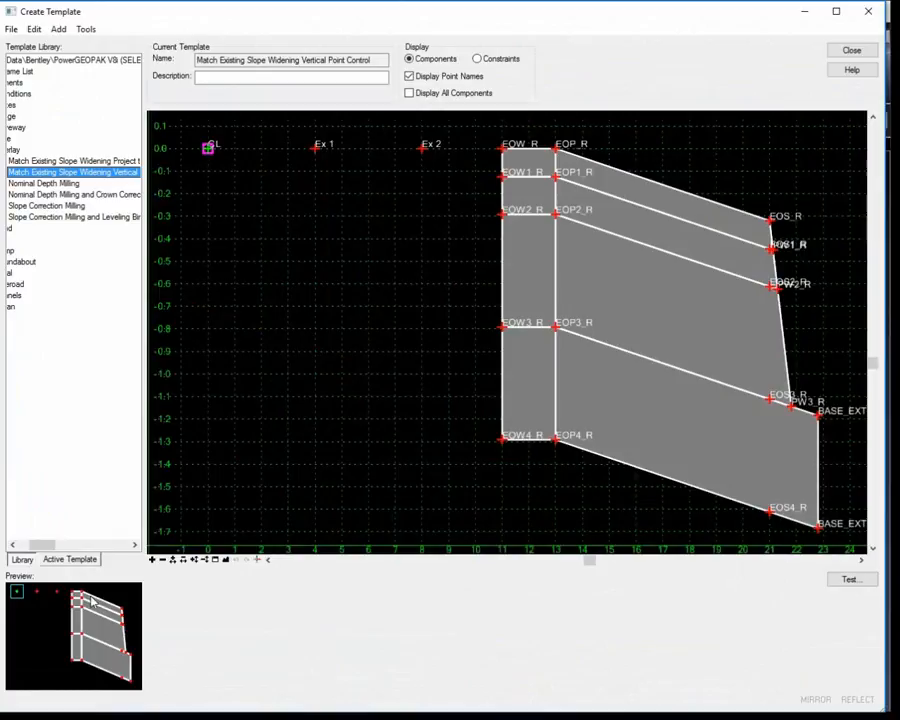
# Open the 2 Lane Urban Curb and Gutter with Sidewalk template from the library's Urban folder
pyautogui.moveTo(44, 546); pyautogui.dragTo(22, 547)
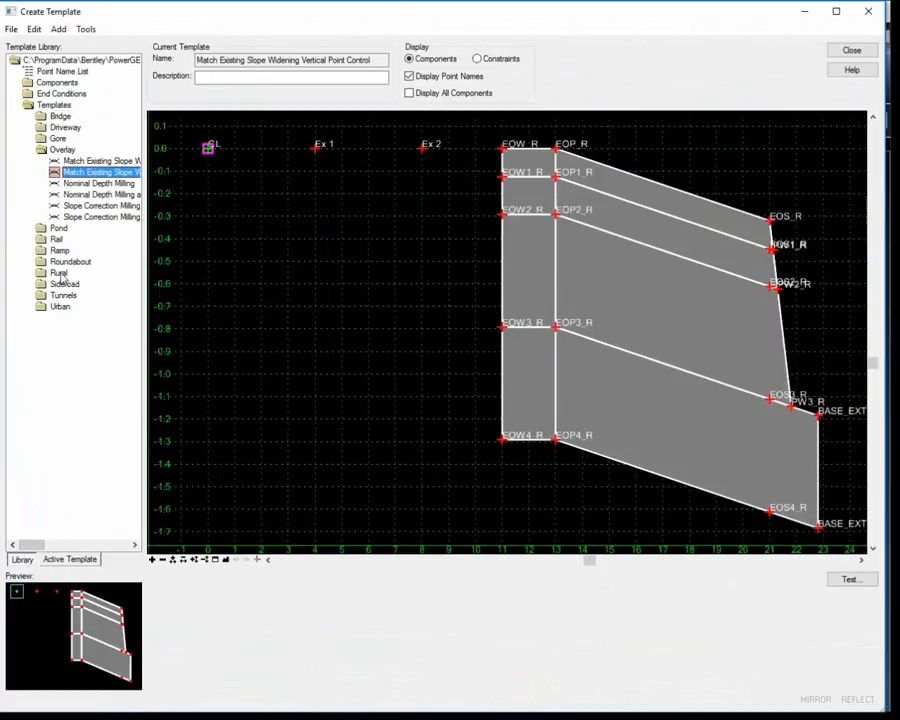
pyautogui.doubleClick(60, 306)
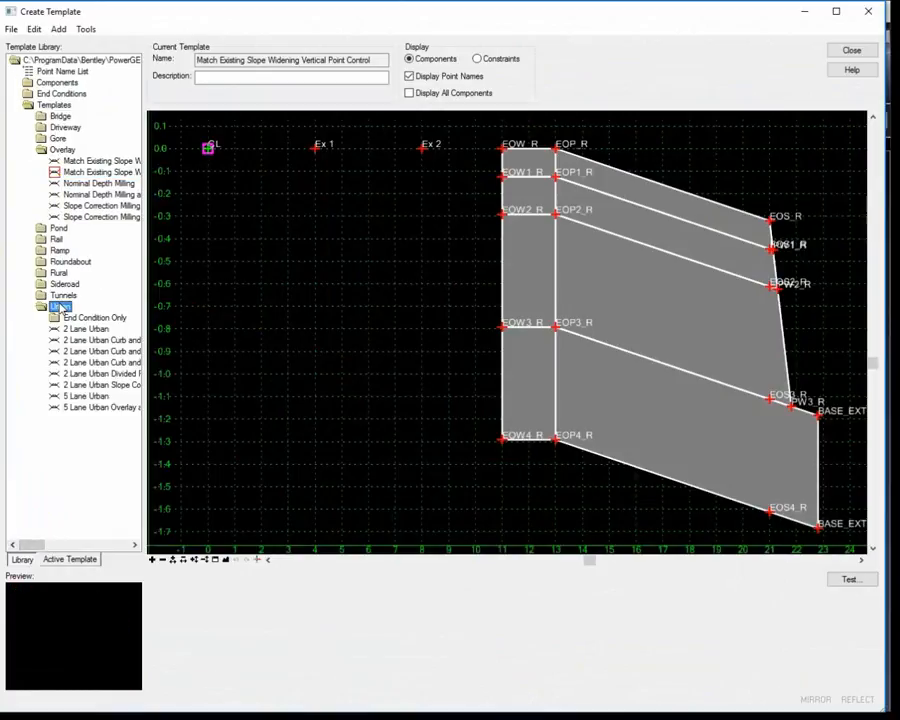
pyautogui.doubleClick(97, 340)
pyautogui.scroll(3, 678, 446)
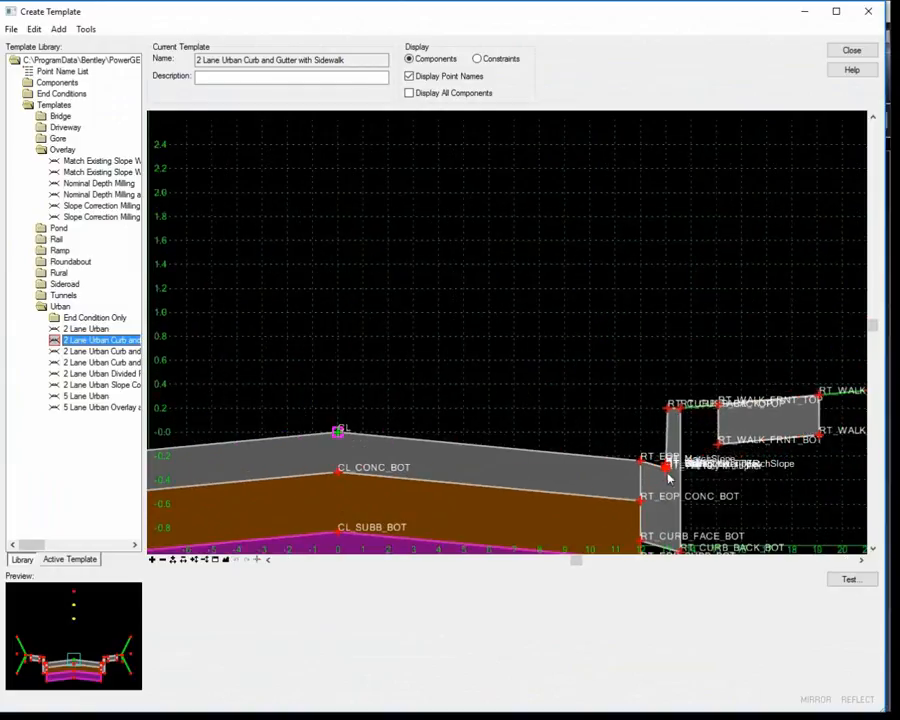
# Review the Right_Matchline display rule that controls the right curb and gutter component
pyautogui.doubleClick(678, 446)
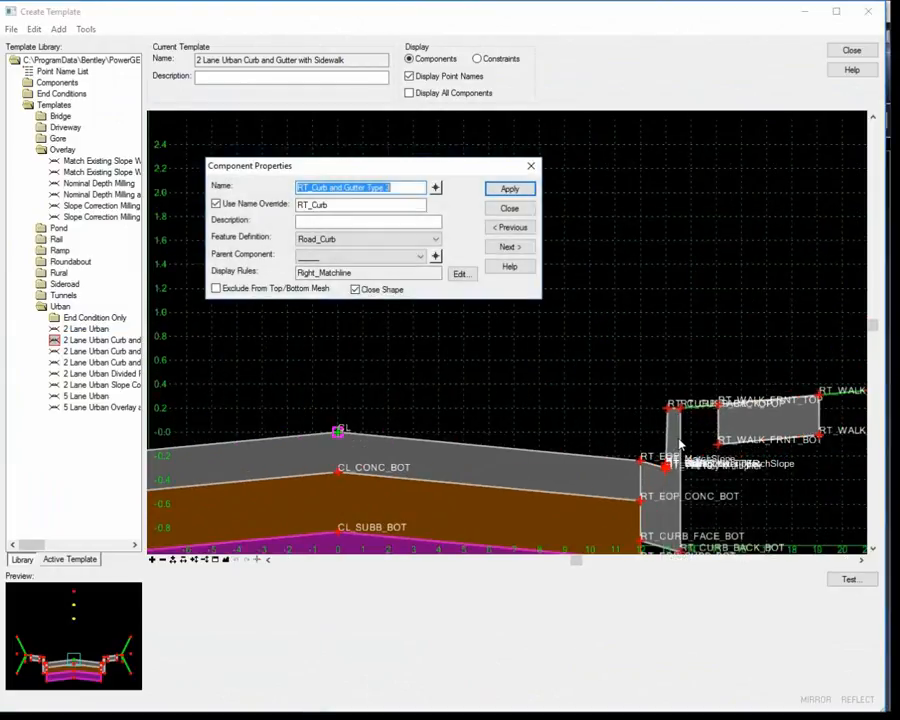
pyautogui.click(460, 273)
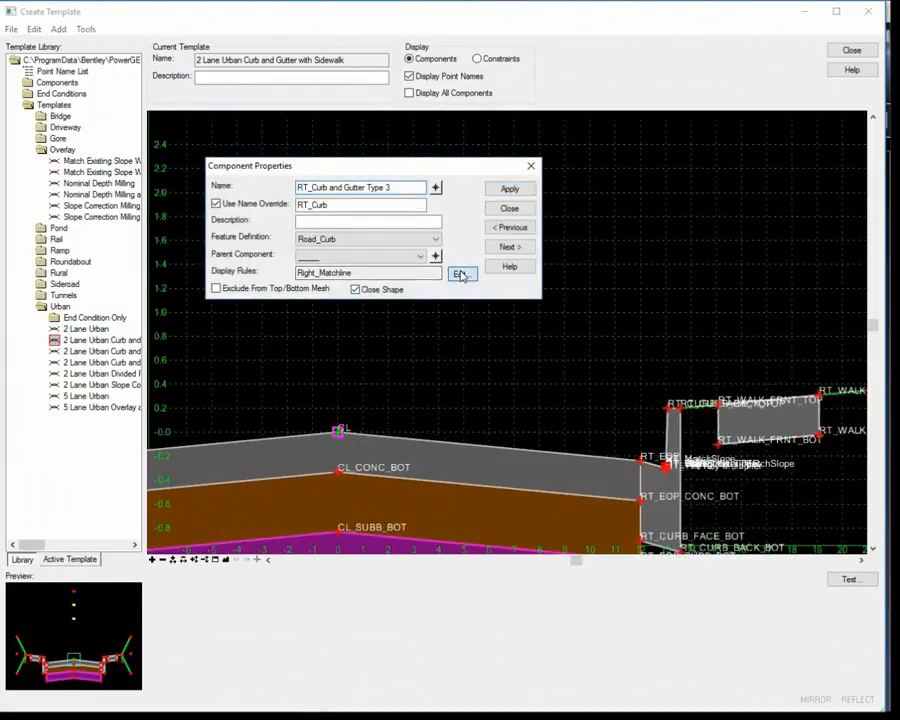
pyautogui.click(396, 531)
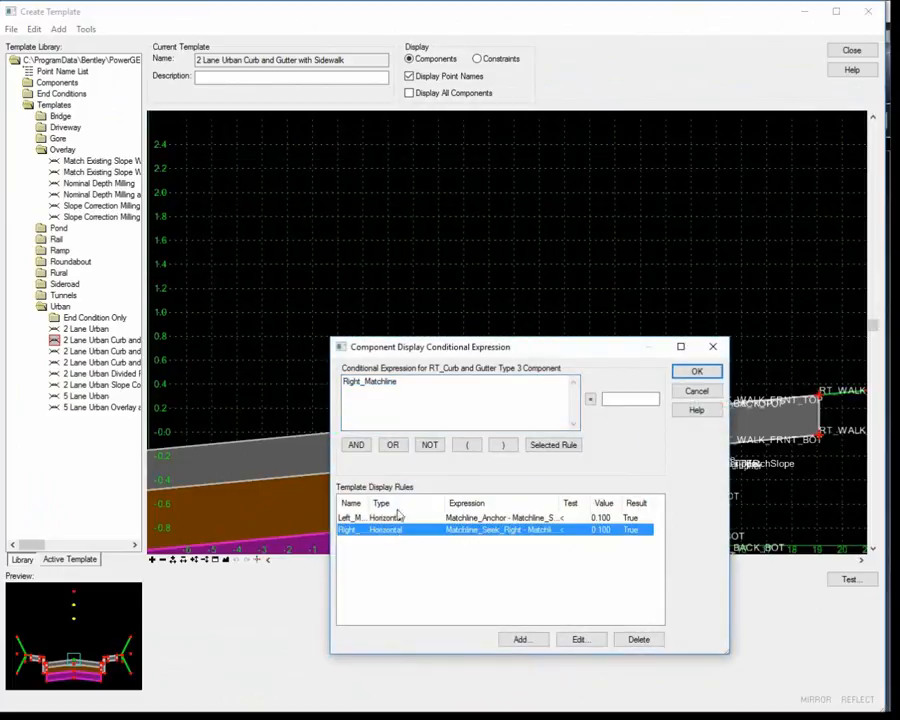
pyautogui.click(577, 641)
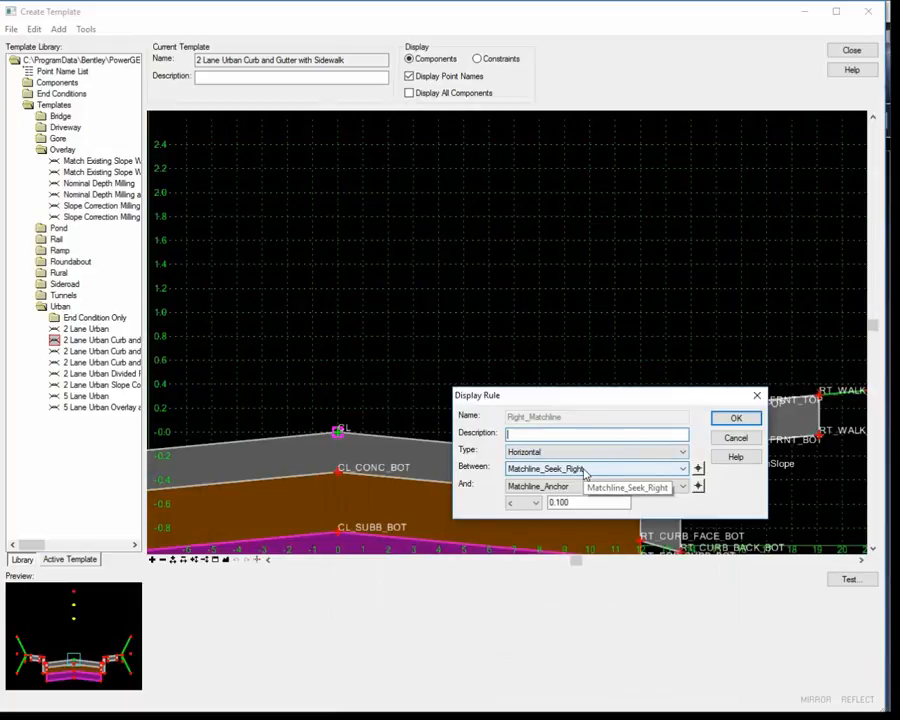
pyautogui.click(736, 441)
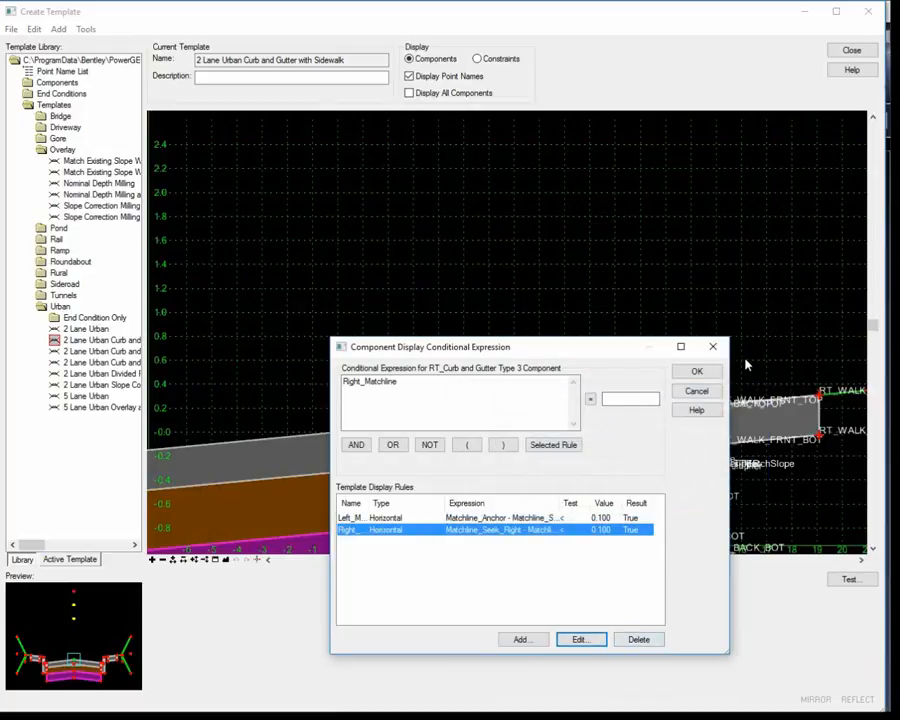
pyautogui.click(697, 371)
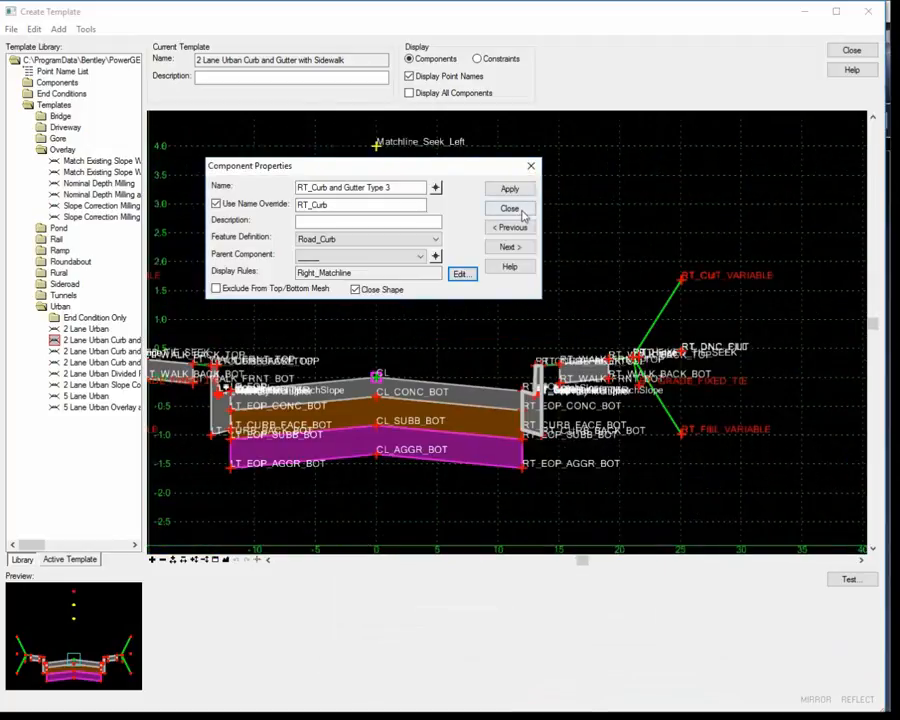
pyautogui.click(510, 209)
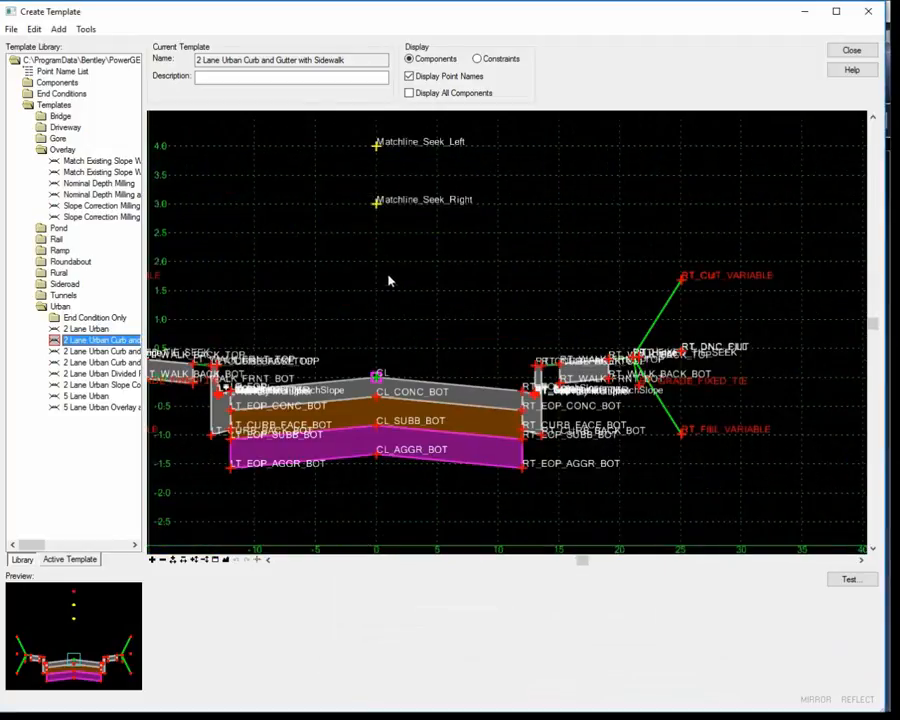
# Review the horizontal feature constraints and ranges of the Matchline_Seek_Right and Matchline_Seek_Left points, and close the template editor
pyautogui.doubleClick(375, 204)
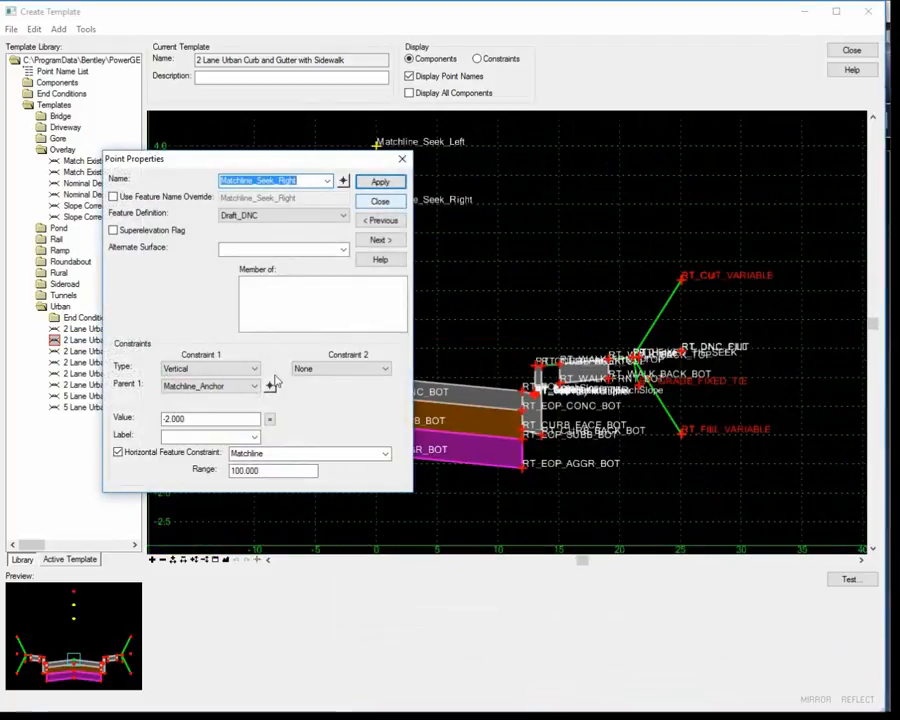
pyautogui.click(277, 455)
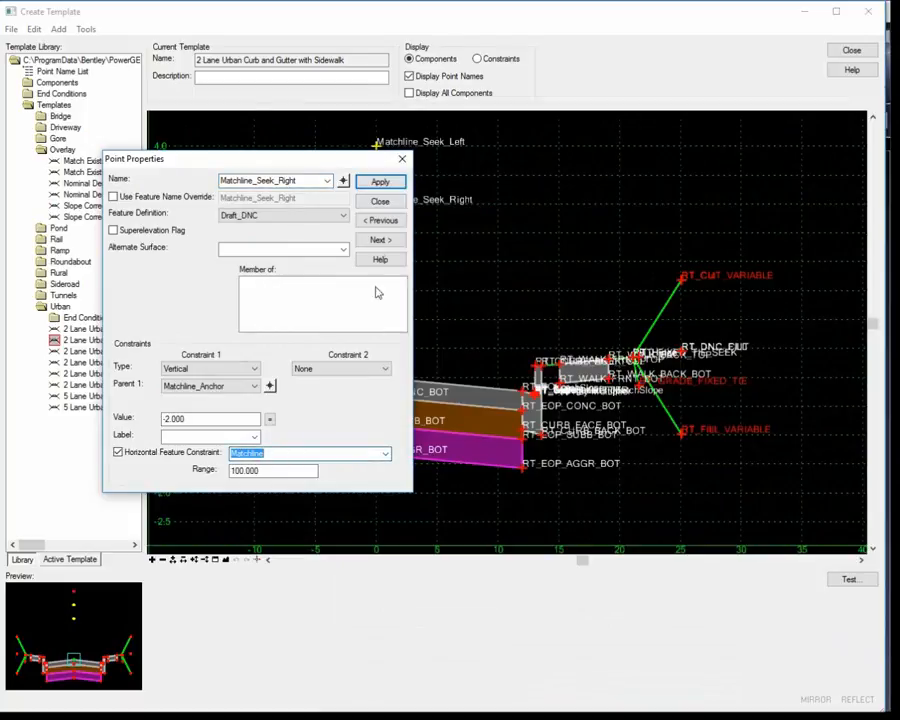
pyautogui.click(382, 203)
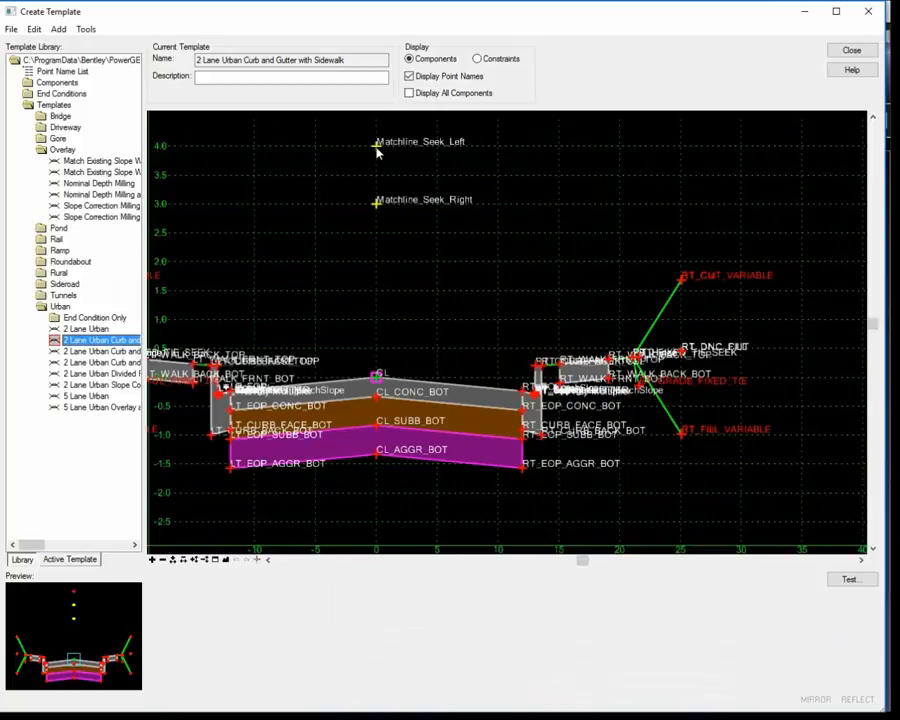
pyautogui.doubleClick(377, 146)
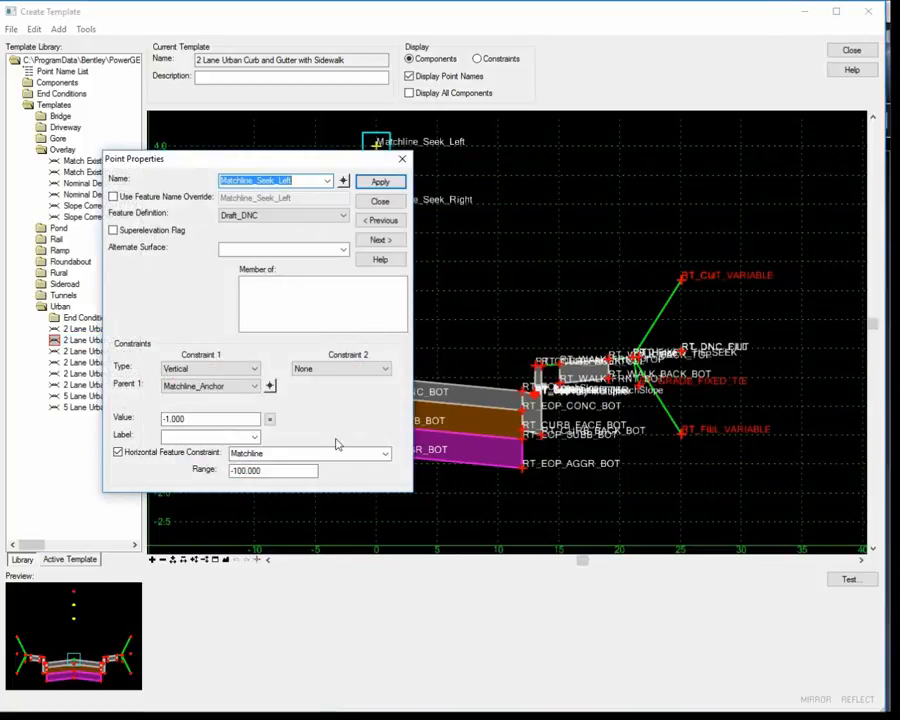
pyautogui.click(378, 201)
pyautogui.click(853, 54)
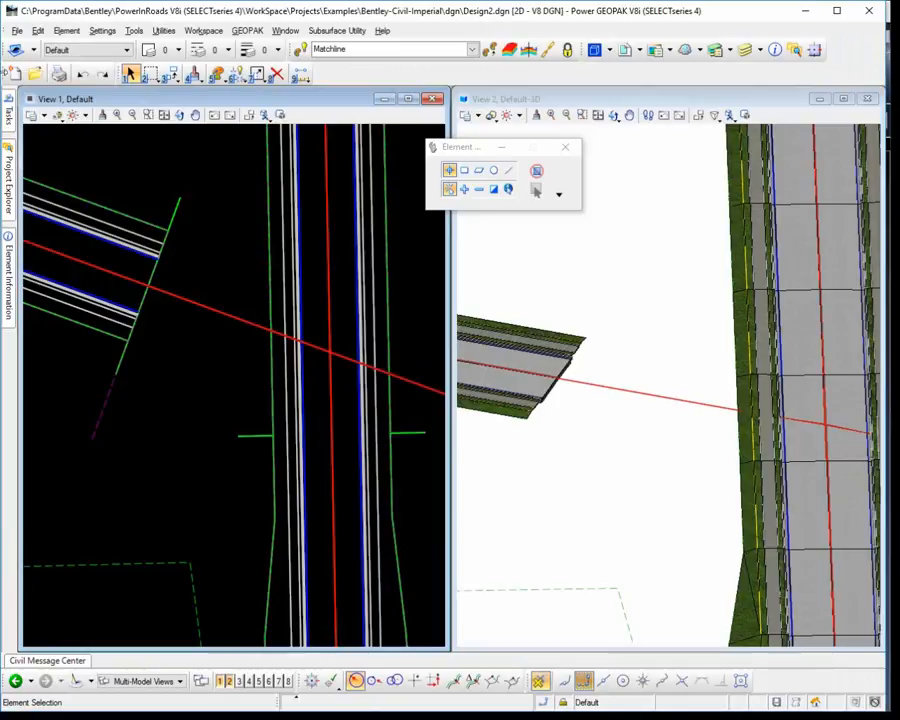
# Draw a line about 140 long with the active Matchline feature across the side road's centerline, between the side road's end and the N-S corridor
pyautogui.moveTo(8, 105)
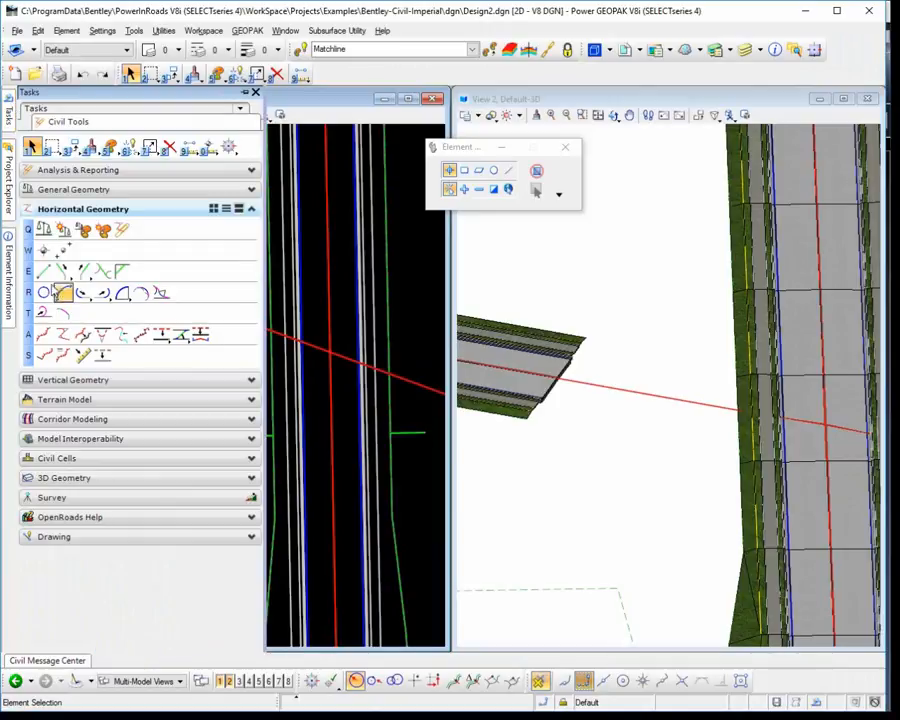
pyautogui.click(45, 271)
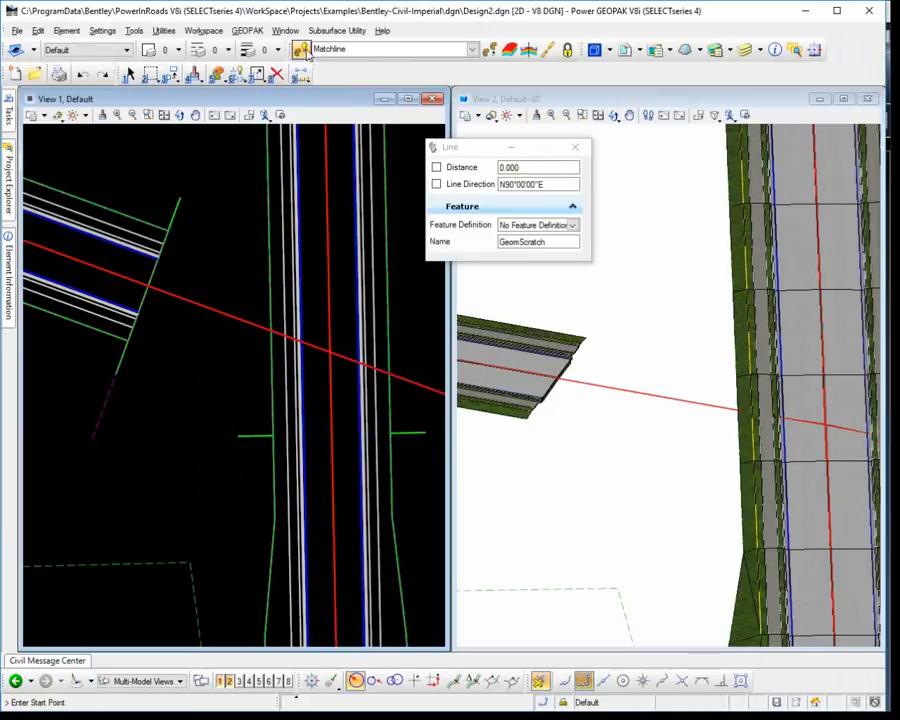
pyautogui.click(300, 49)
pyautogui.click(200, 183)
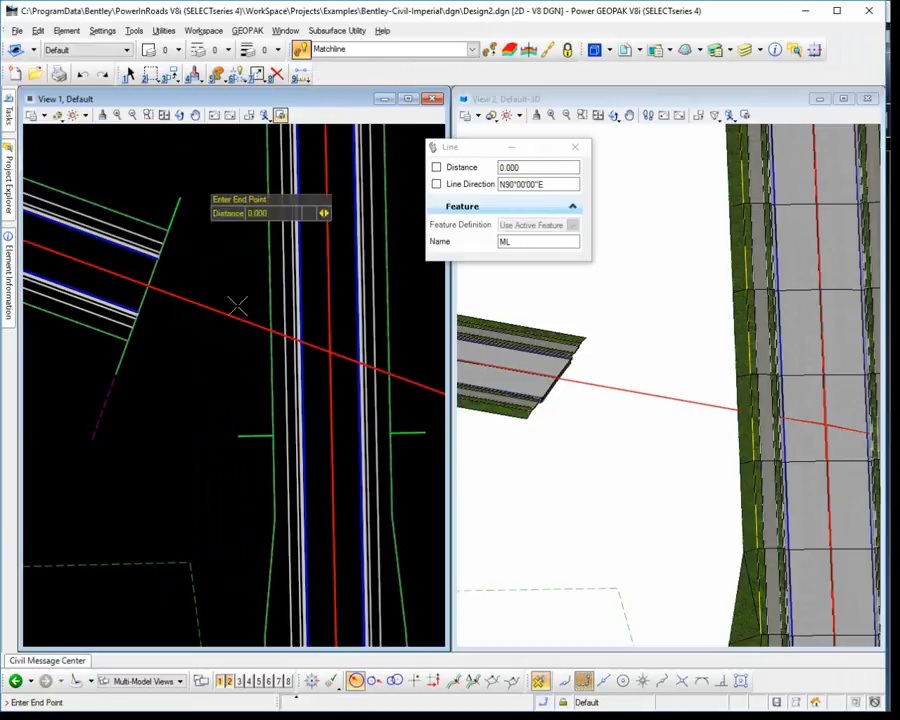
pyautogui.click(197, 508)
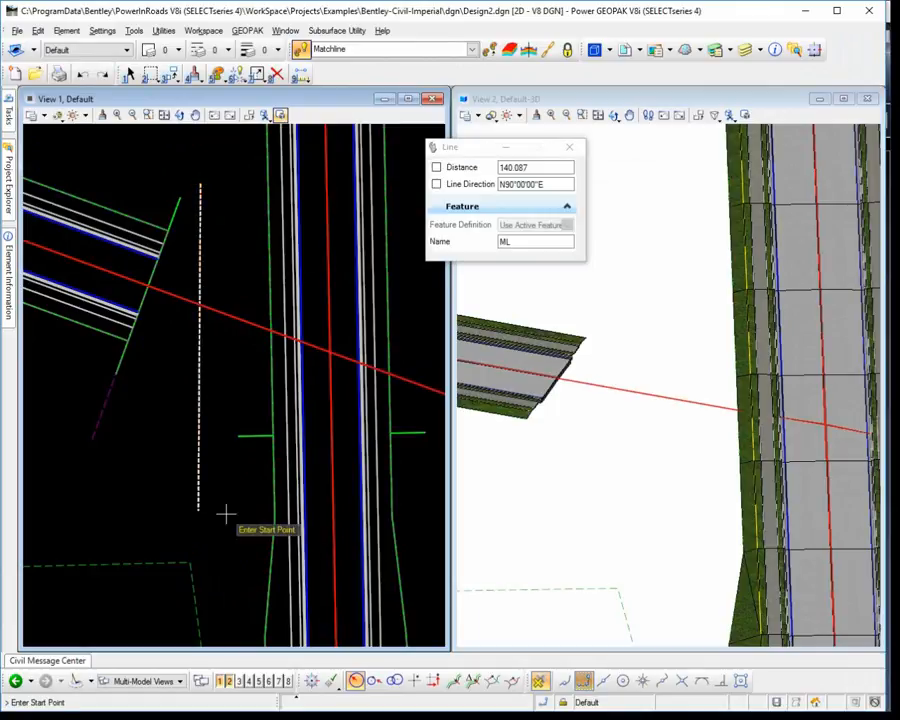
pyautogui.press('Escape')
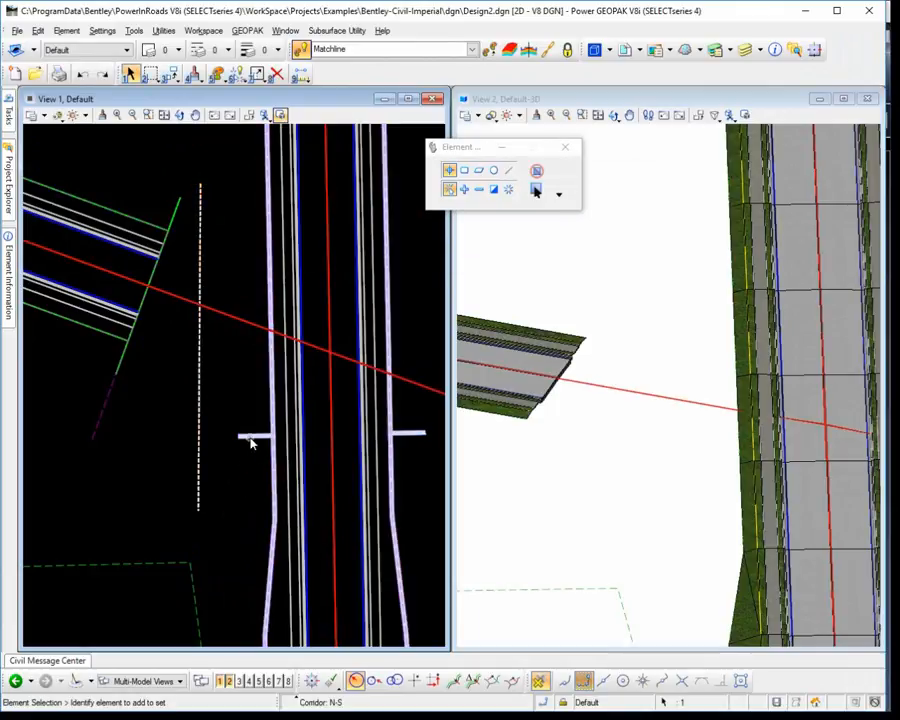
# Add the drawn matchline as a corridor reference to the N-S corridor, and undo the last change
pyautogui.moveTo(251, 441)
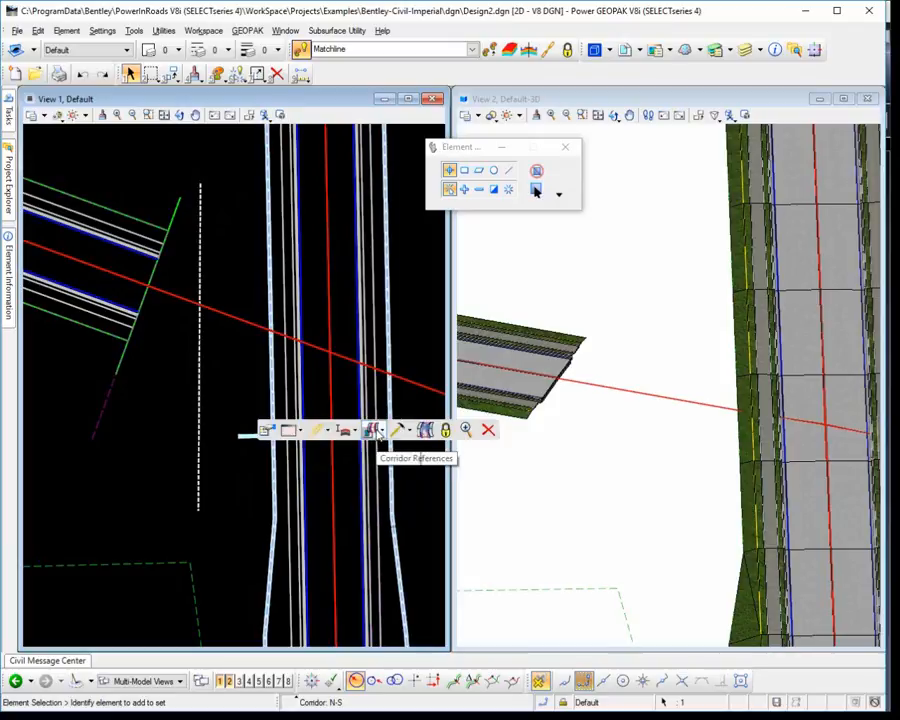
pyautogui.moveTo(376, 432)
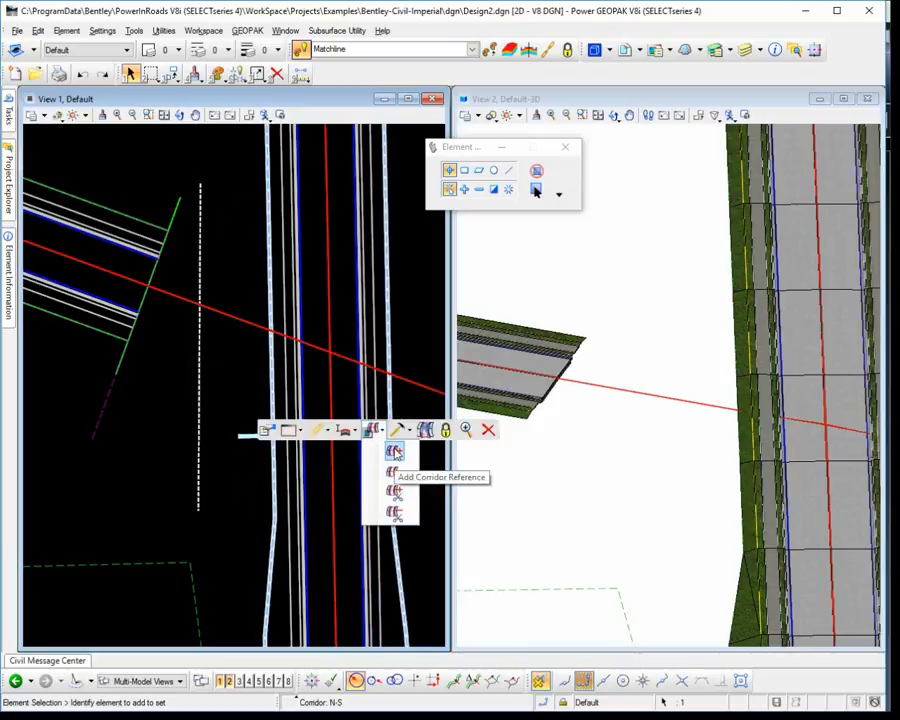
pyautogui.click(394, 452)
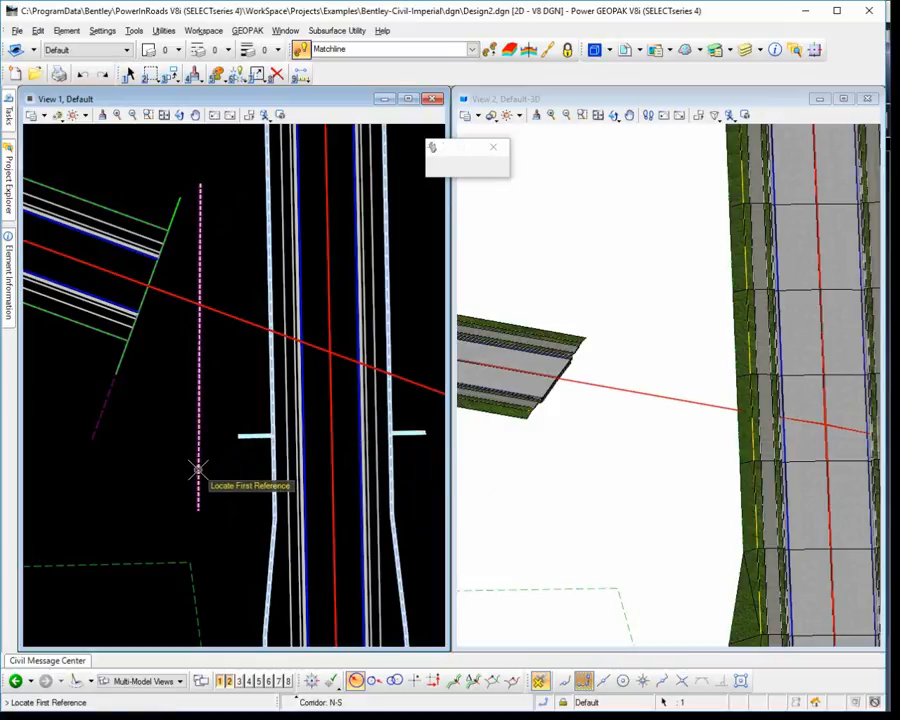
pyautogui.click(198, 468)
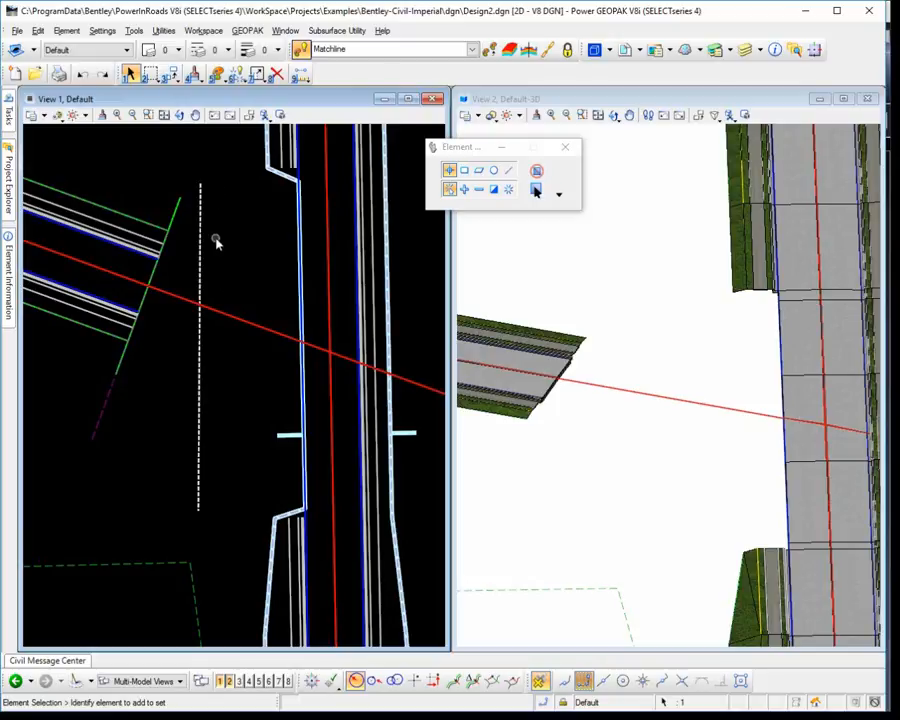
pyautogui.hotkey('ctrl', 'z')
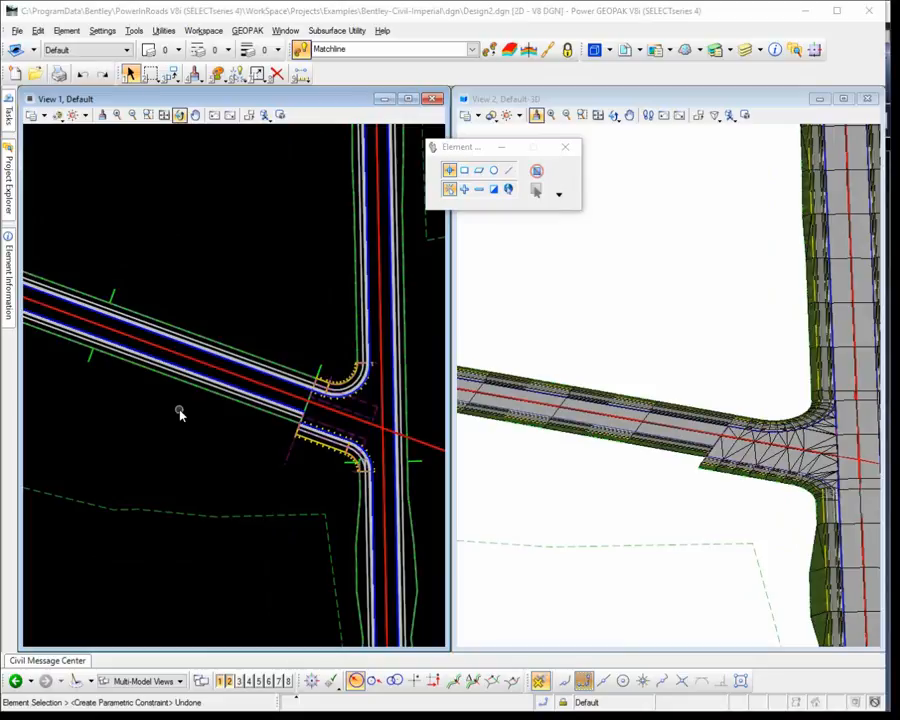
# Start a parametric constraint on the E-W corridor, running from station 7+50.00 to station 9+98.00
pyautogui.scroll(5, 139, 372)
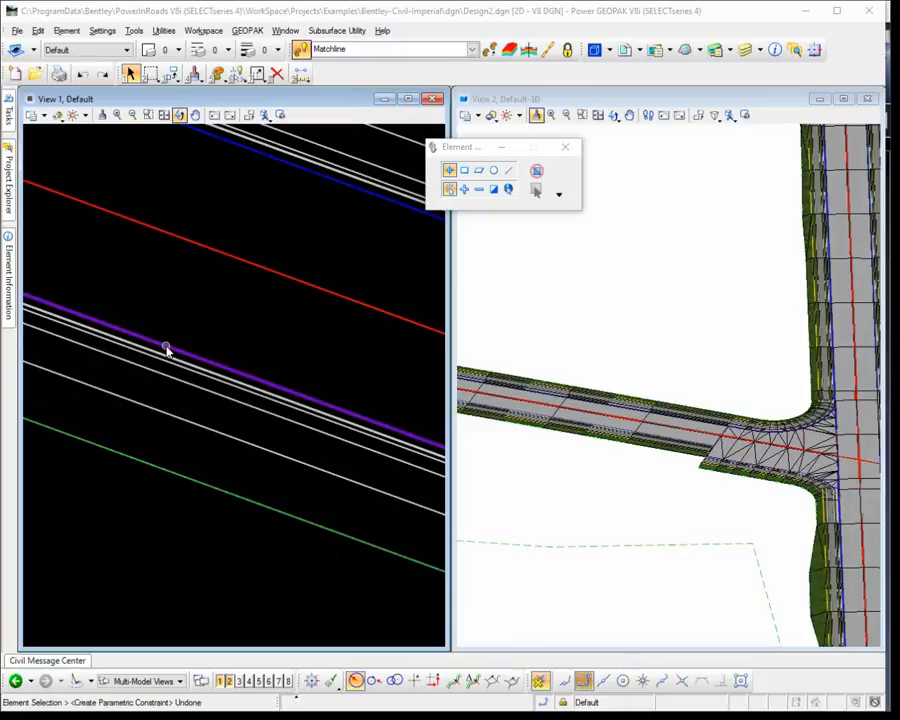
pyautogui.scroll(-4, 167, 349)
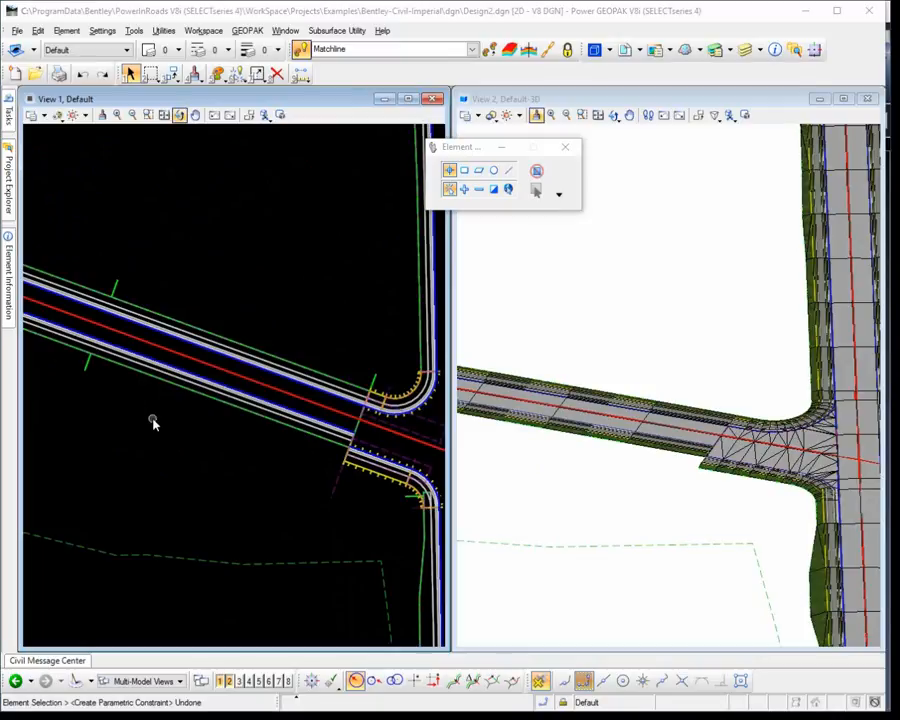
pyautogui.click(89, 370)
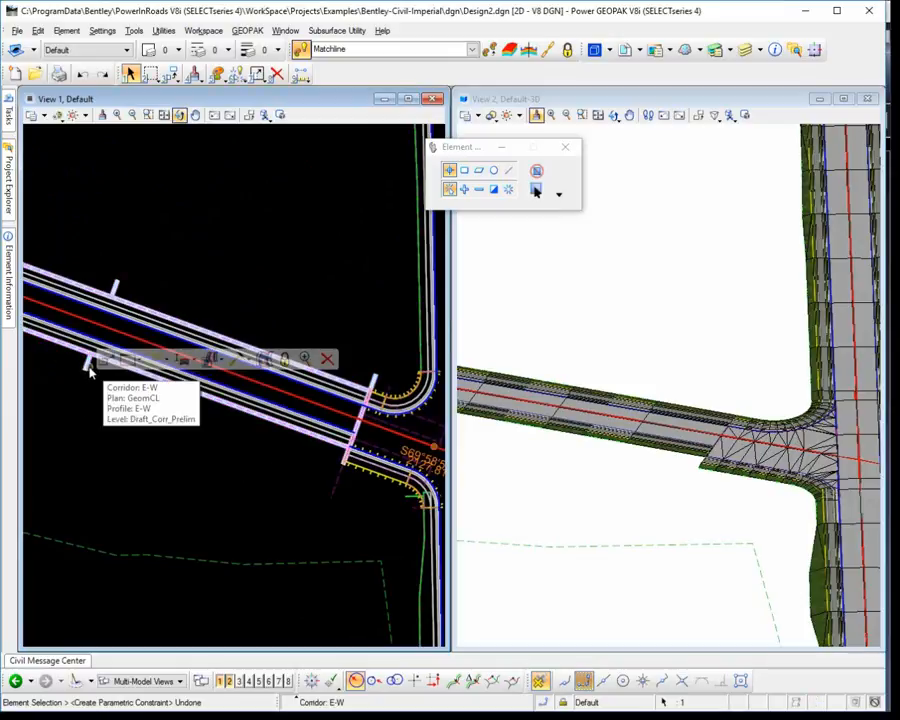
pyautogui.click(239, 361)
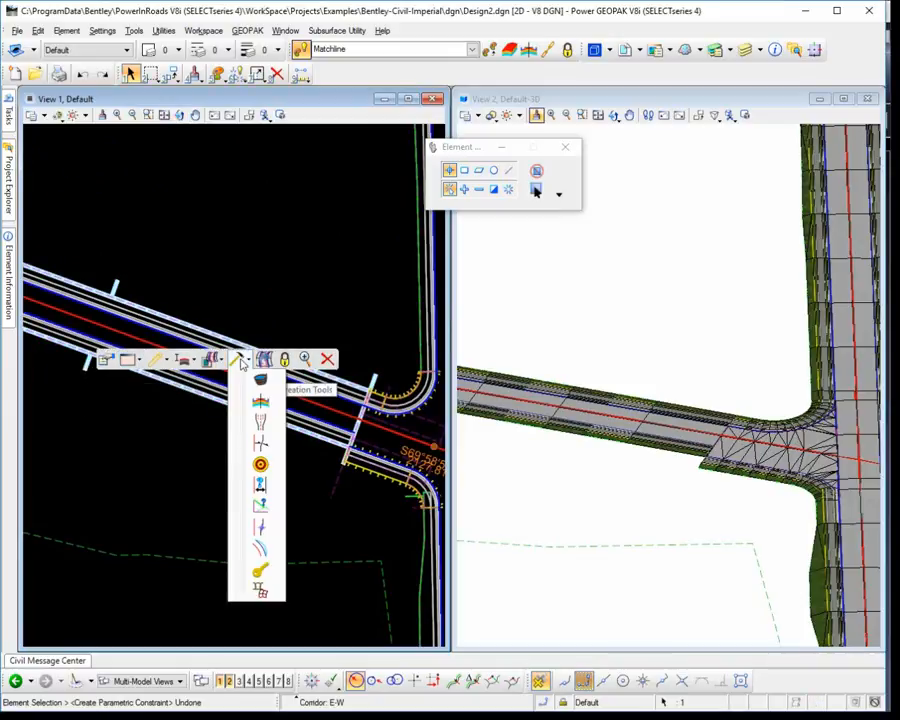
pyautogui.click(260, 485)
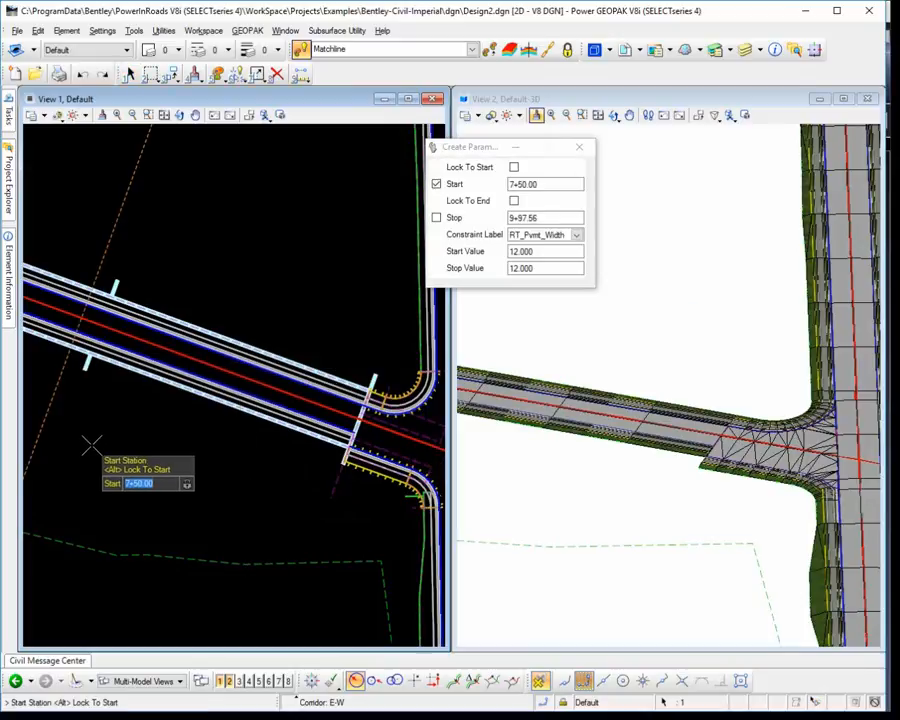
pyautogui.click(91, 444)
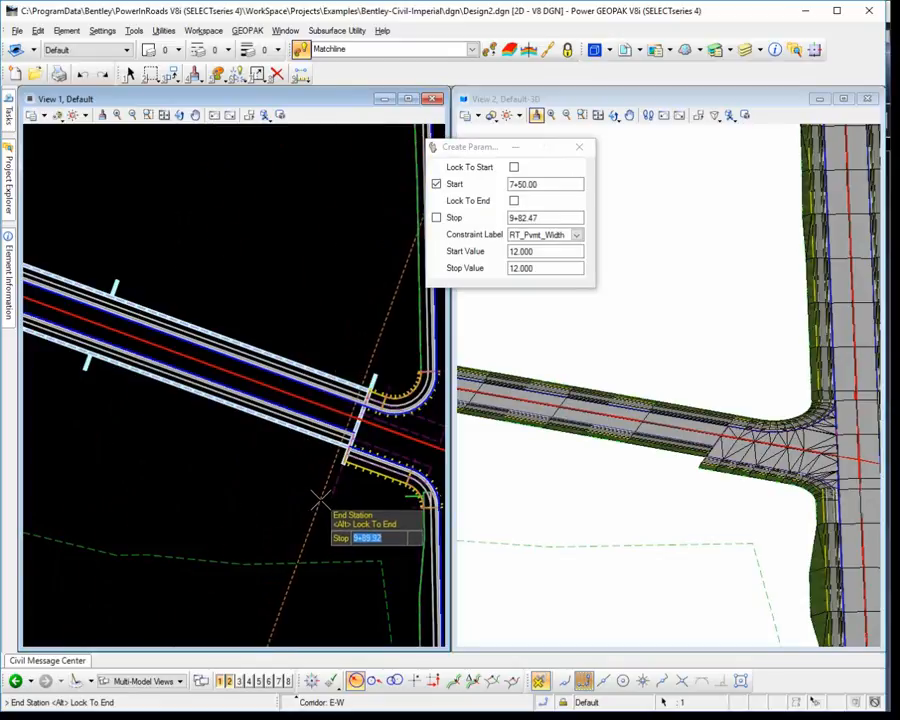
pyautogui.write('9+98')
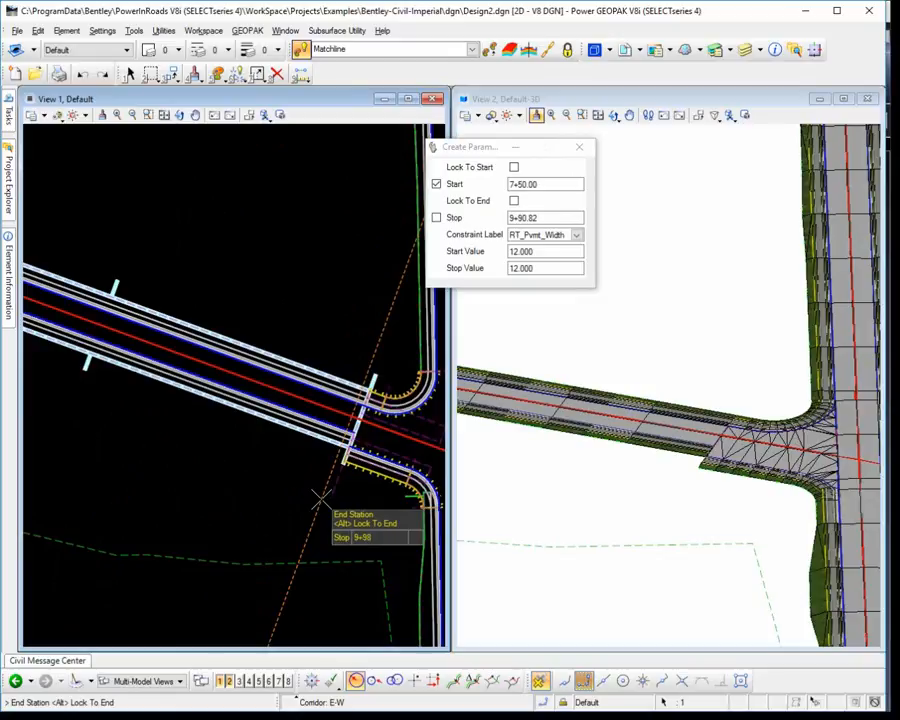
pyautogui.press('Return')
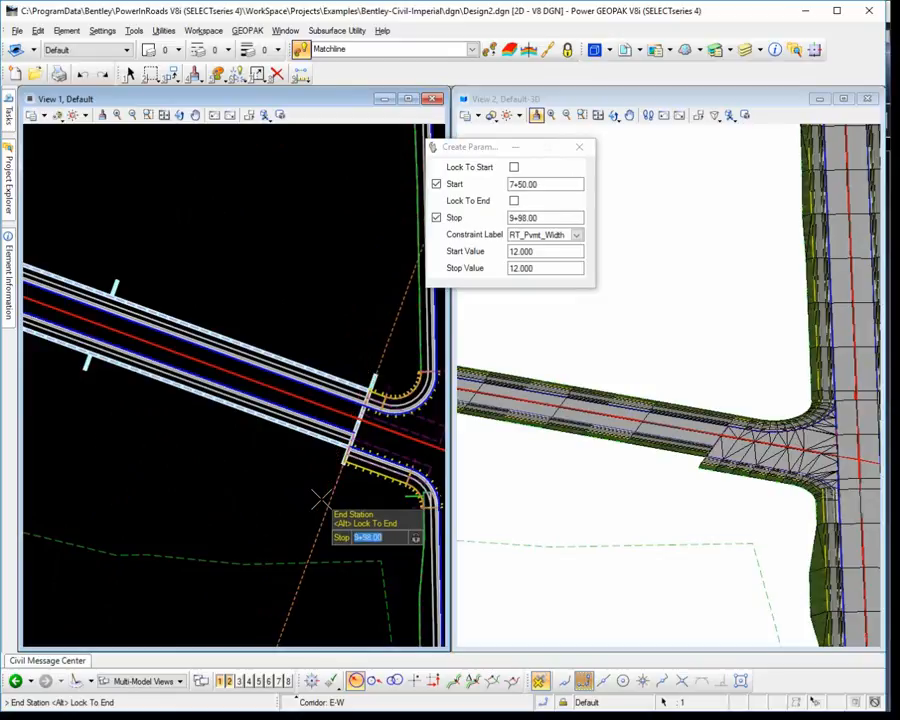
pyautogui.click(318, 497)
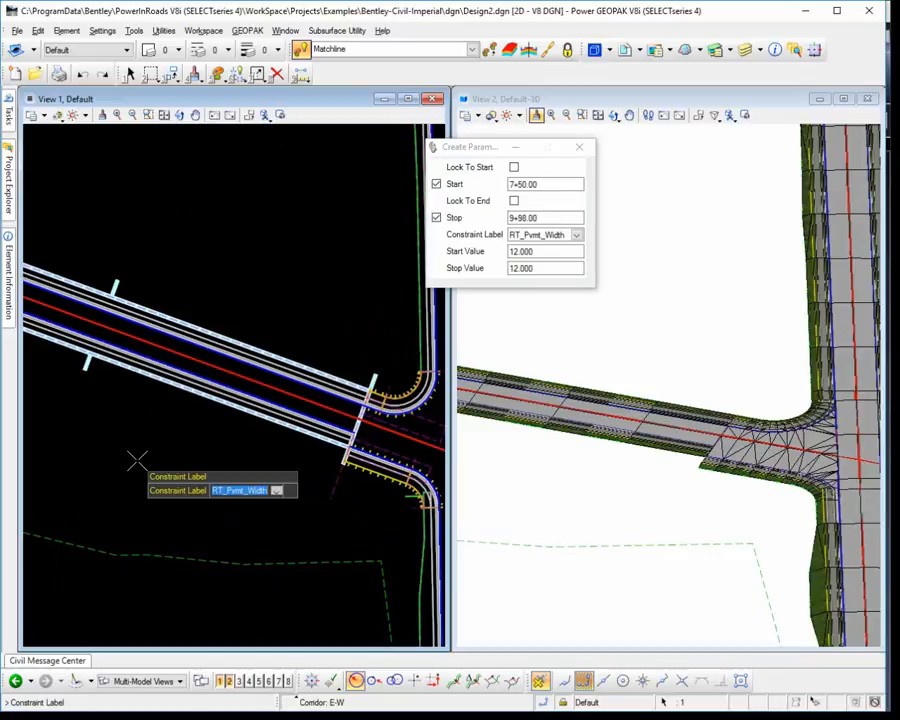
# Apply the constraint to RT_Pvmt_Width with a start value of 12 and a stop value of 24, and end the command
pyautogui.click(137, 461)
pyautogui.click(137, 461)
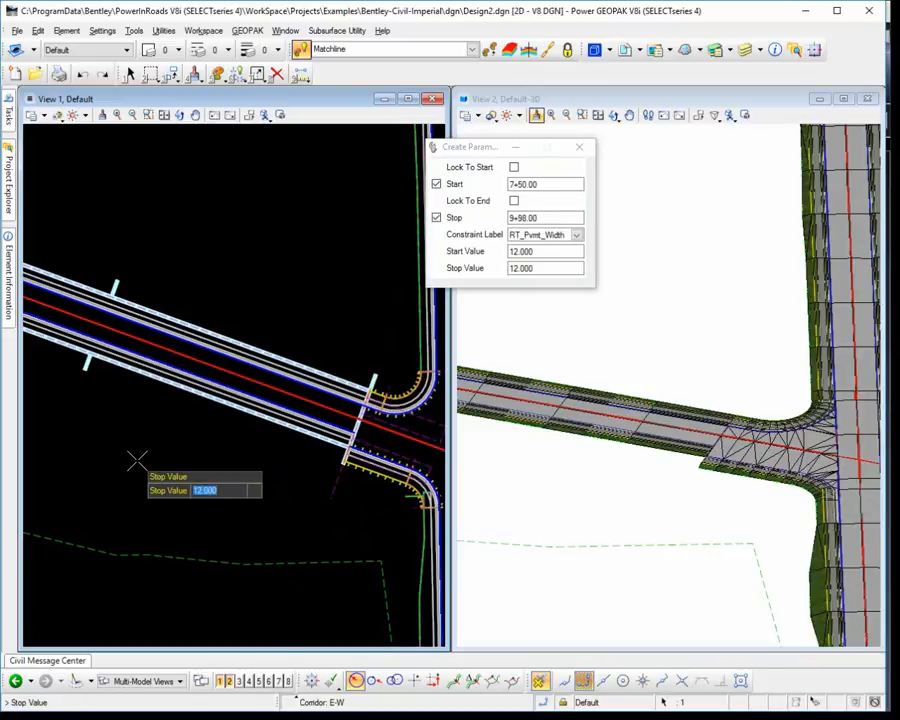
pyautogui.write('24.000')
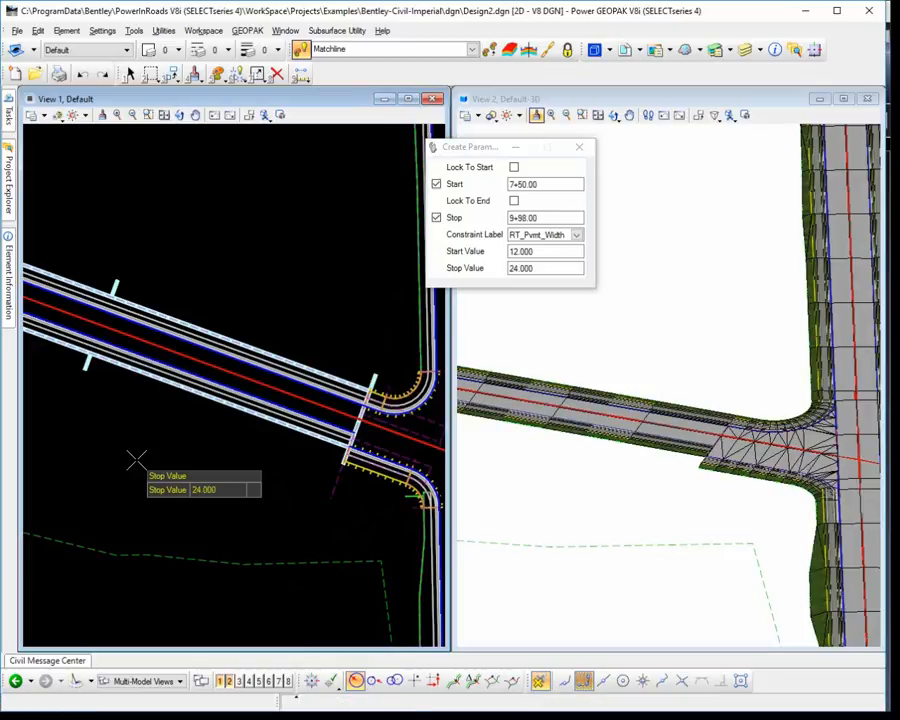
pyautogui.click(137, 461)
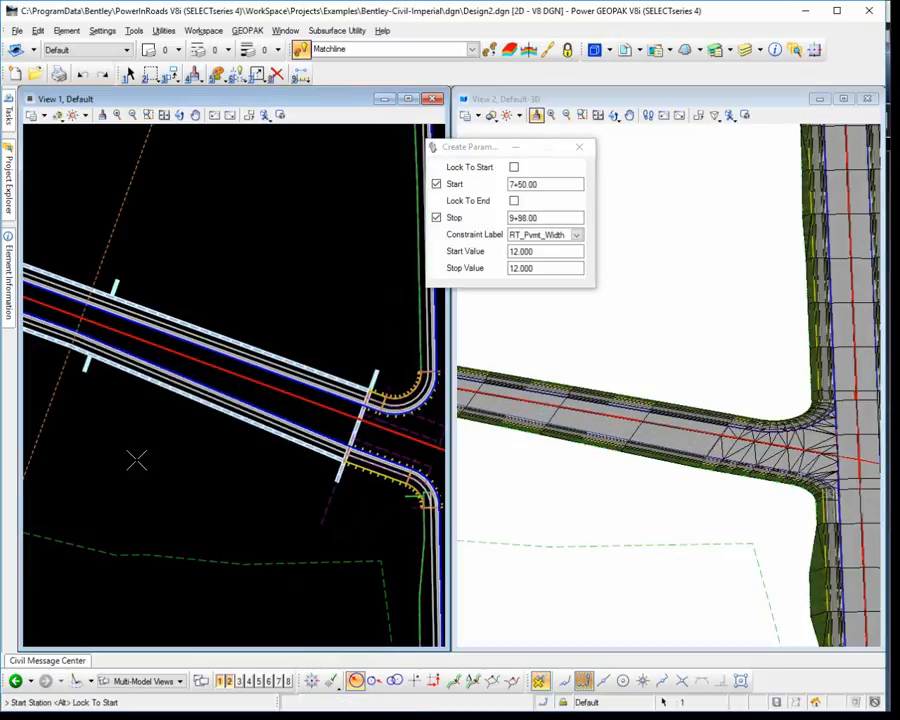
pyautogui.rightClick(137, 461)
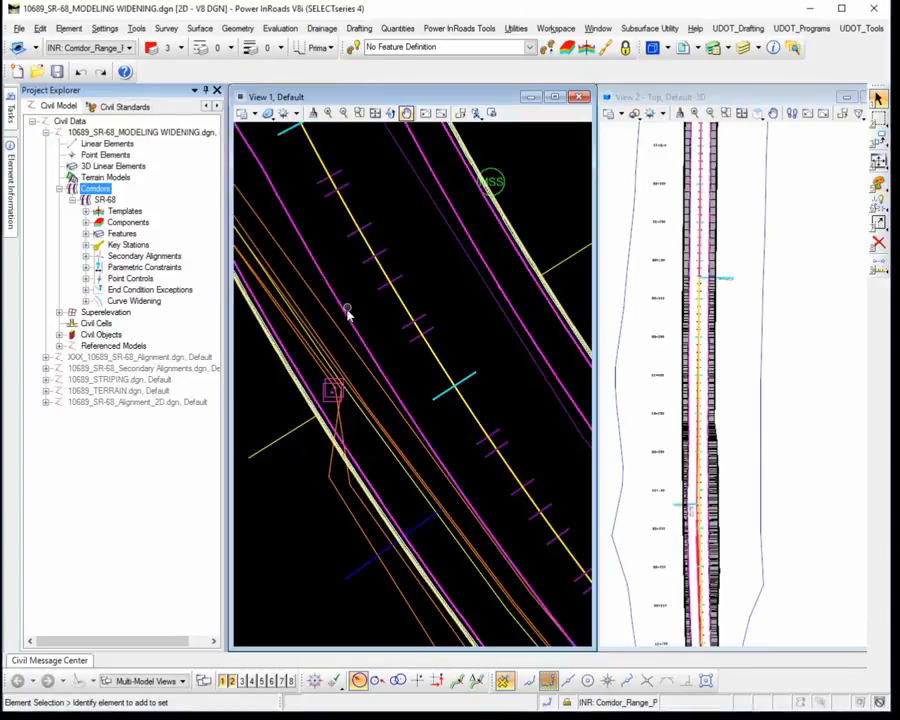
# Add the LT_PaveCut2 pavement cutting line as a corridor reference to the SR-68 corridor
pyautogui.moveTo(347, 314)
pyautogui.click(295, 430)
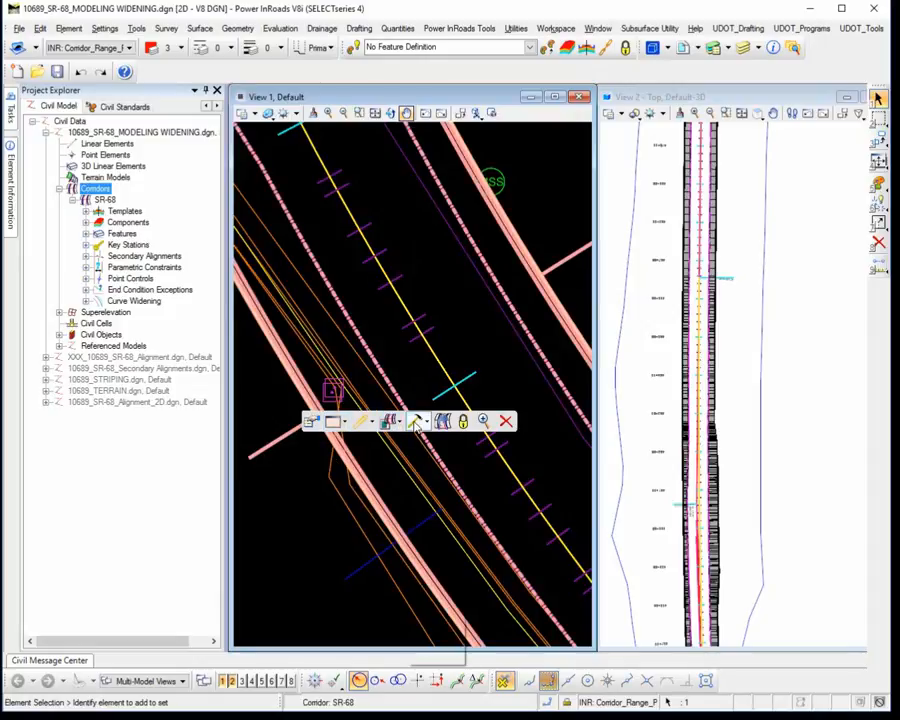
pyautogui.moveTo(400, 423)
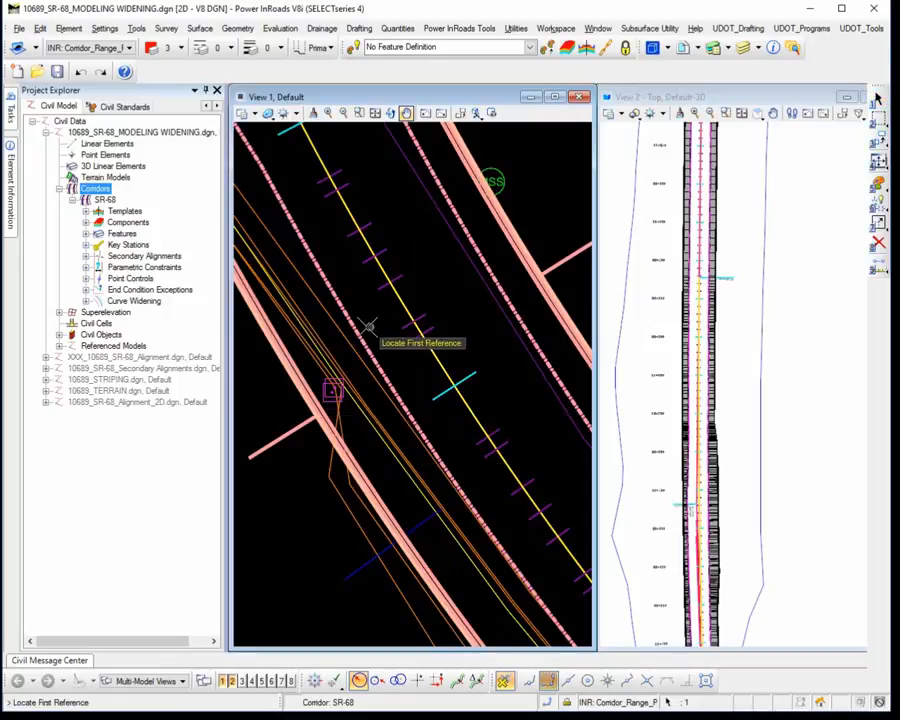
pyautogui.moveTo(353, 328)
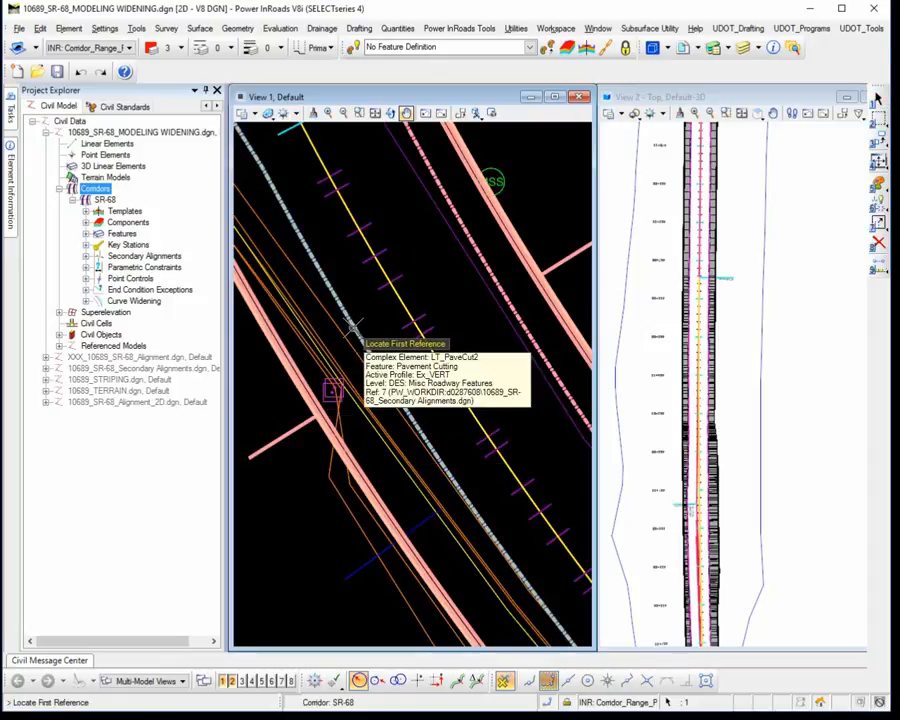
pyautogui.click(354, 326)
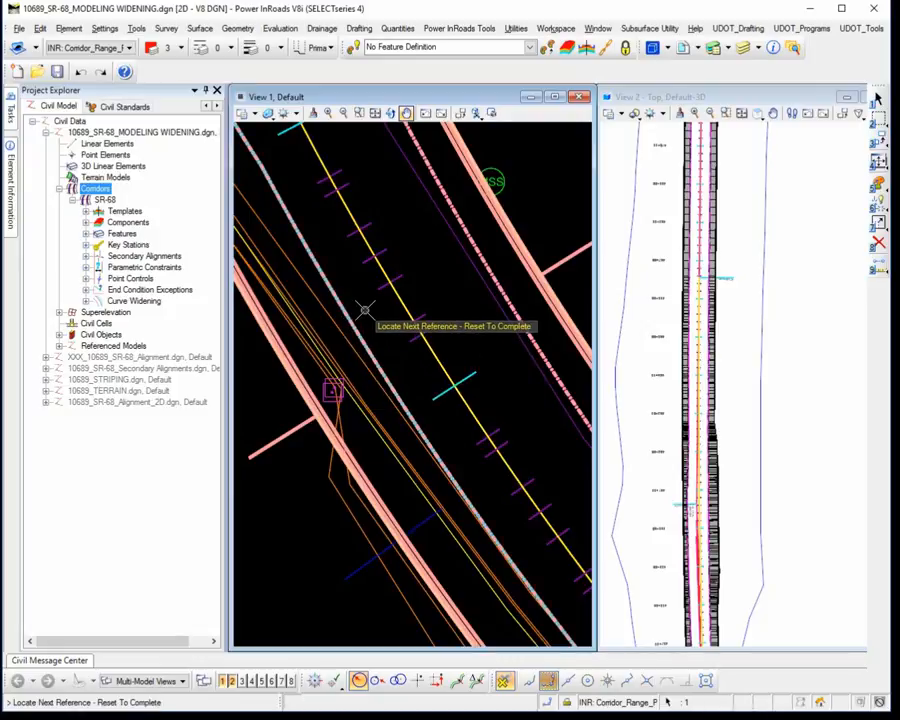
pyautogui.rightClick(365, 310)
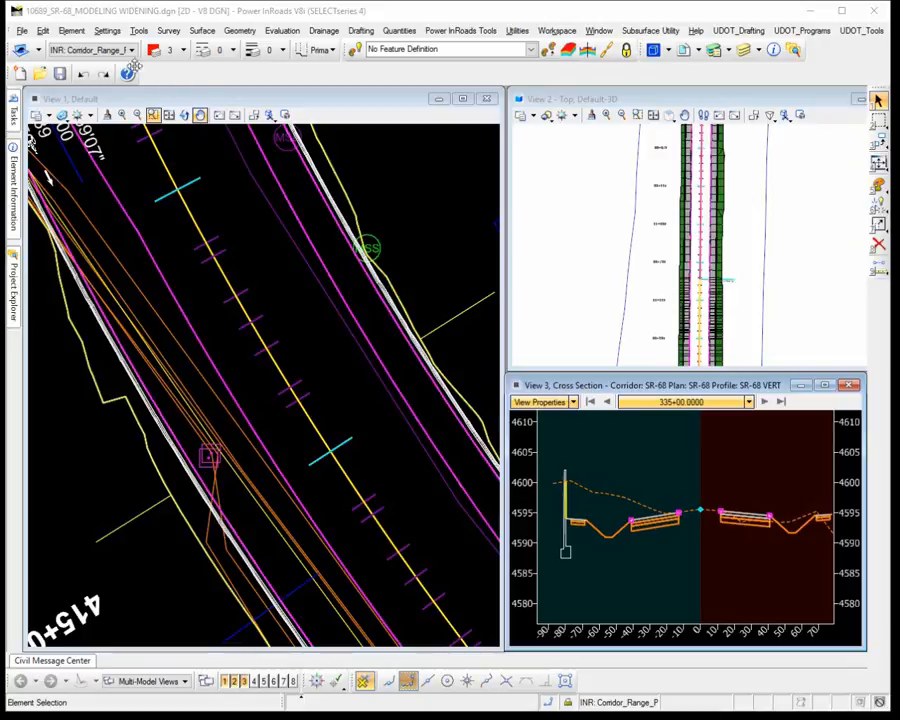
# Make the plan view active and save the design file's settings
pyautogui.click(285, 114)
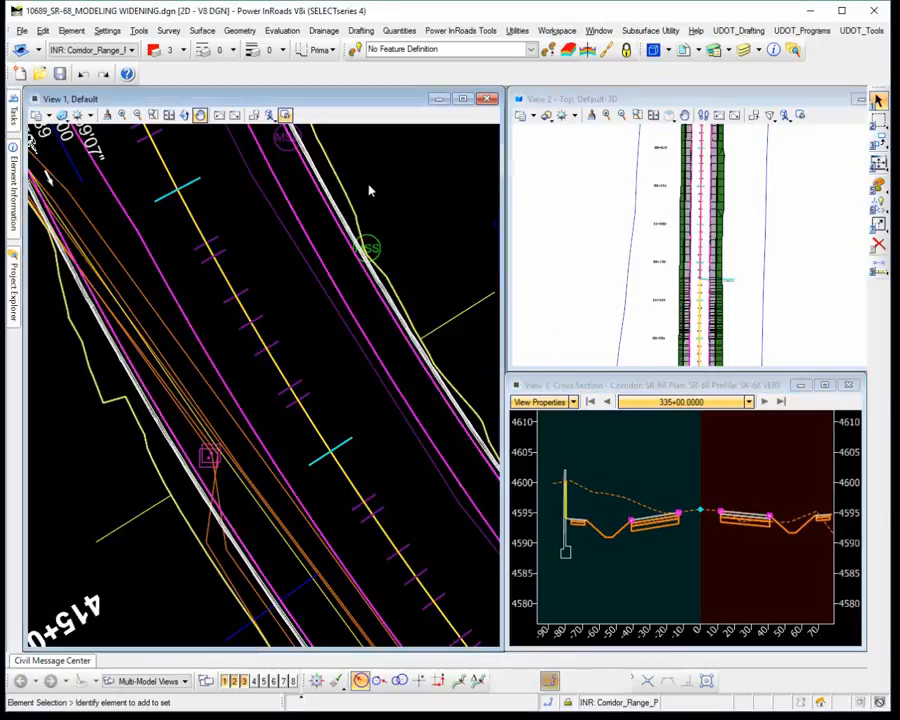
pyautogui.click(22, 31)
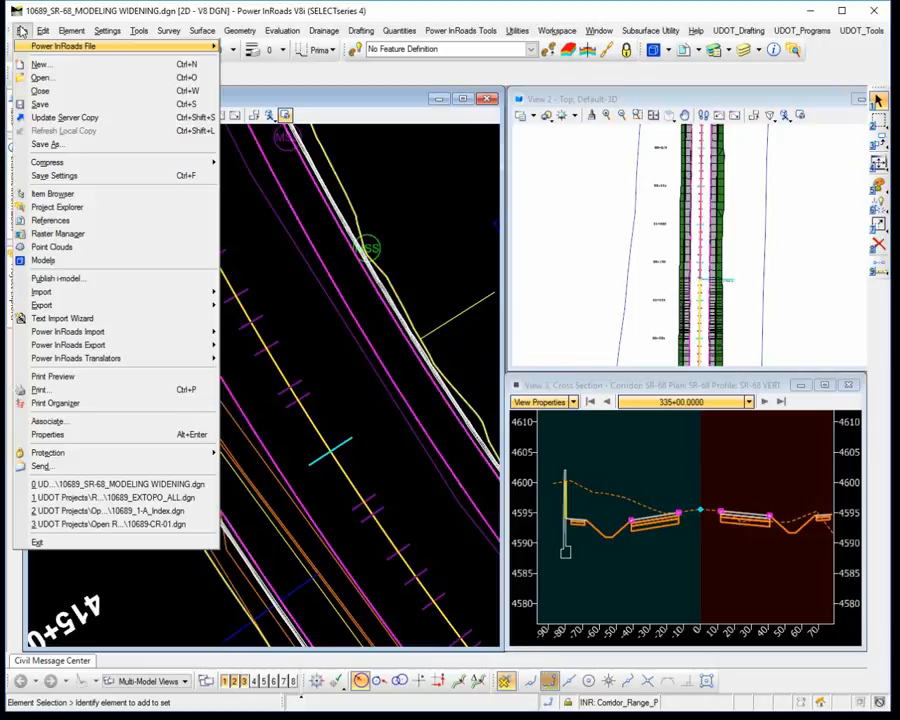
pyautogui.click(72, 176)
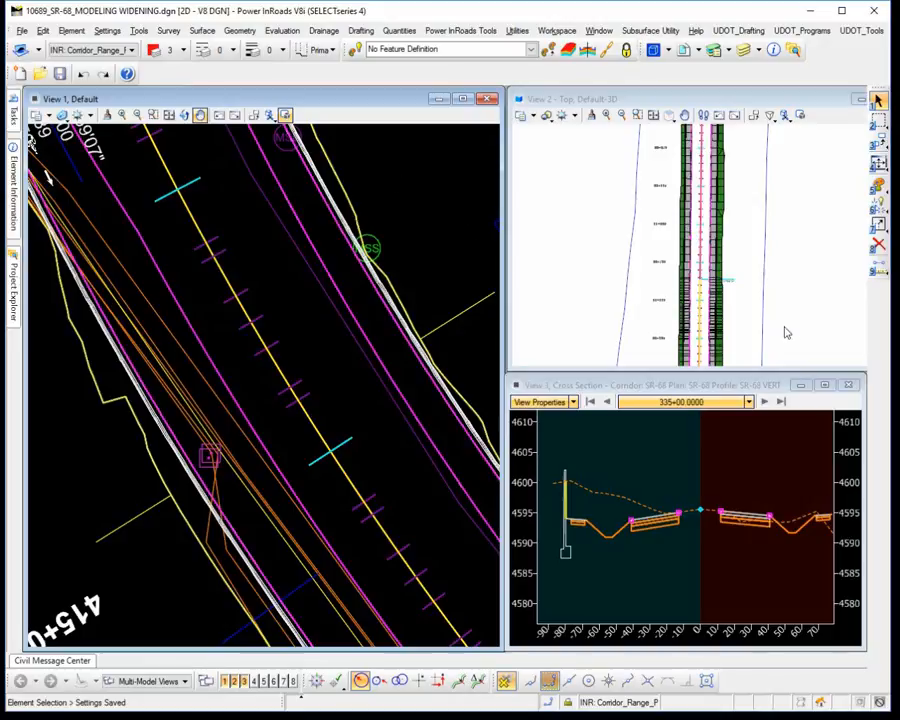
# Close the cross section view, extend the 3D view into the freed space, and save the file's settings
pyautogui.click(849, 385)
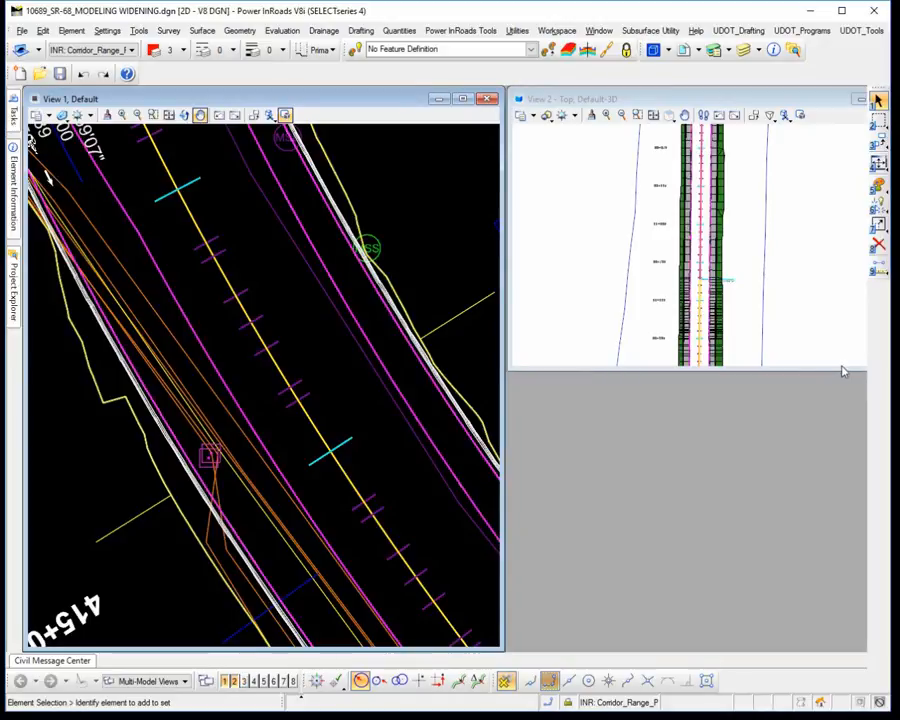
pyautogui.moveTo(841, 372); pyautogui.dragTo(814, 650)
pyautogui.click(22, 30)
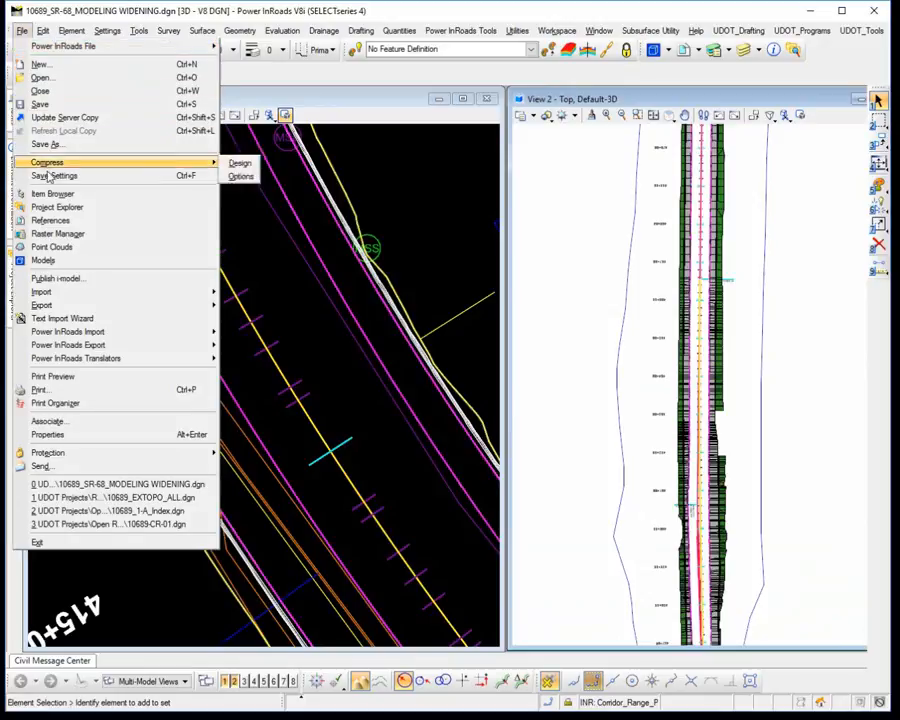
pyautogui.hotkey('ctrl', 'f')
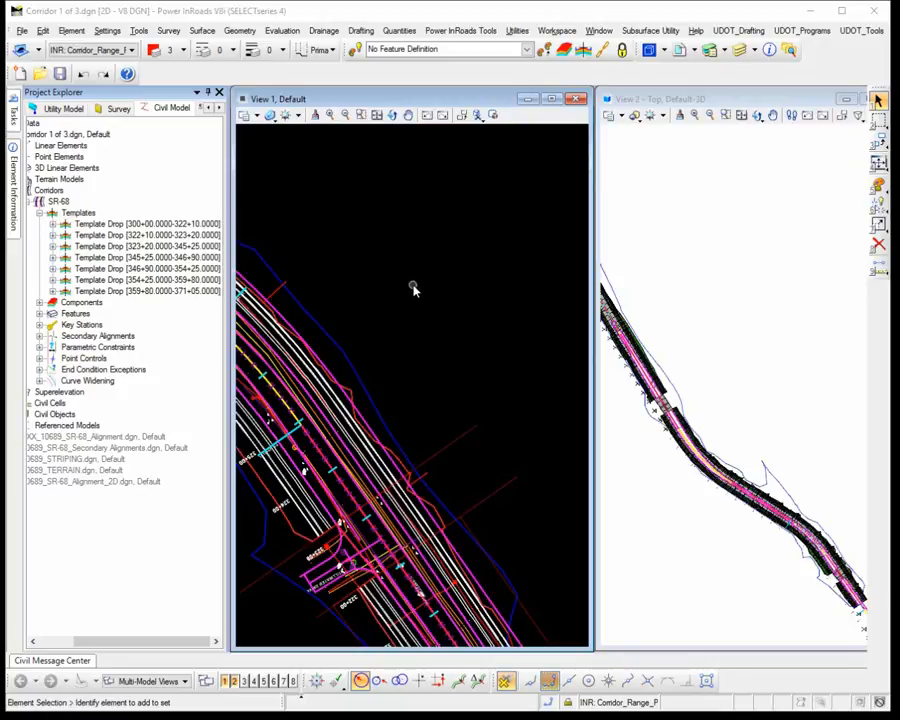
# Change the design stage of the SR-68 corridor in its properties
pyautogui.scroll(-2, 414, 288)
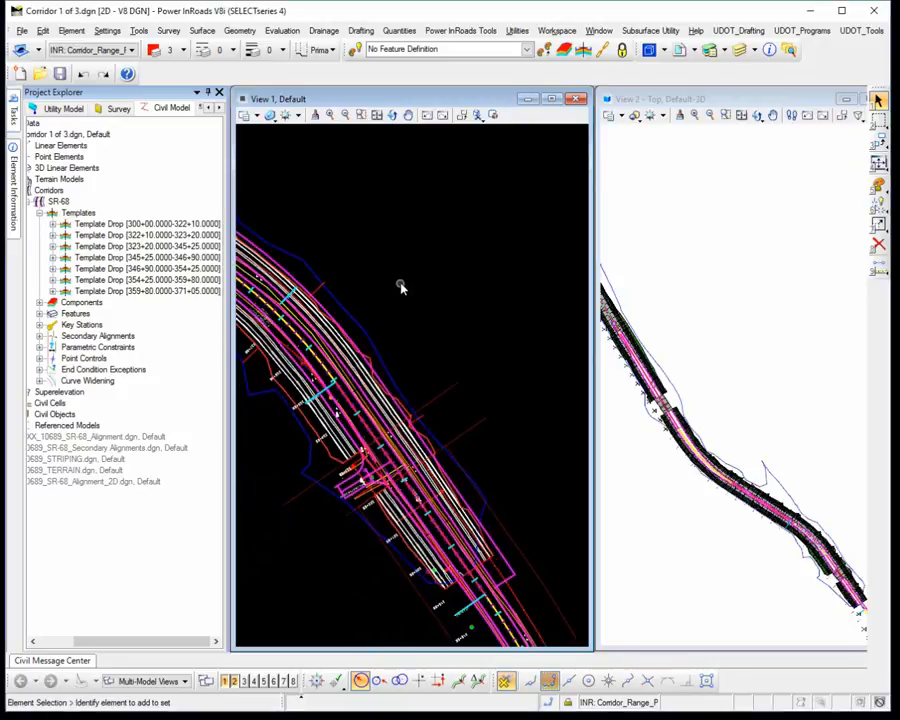
pyautogui.click(319, 289)
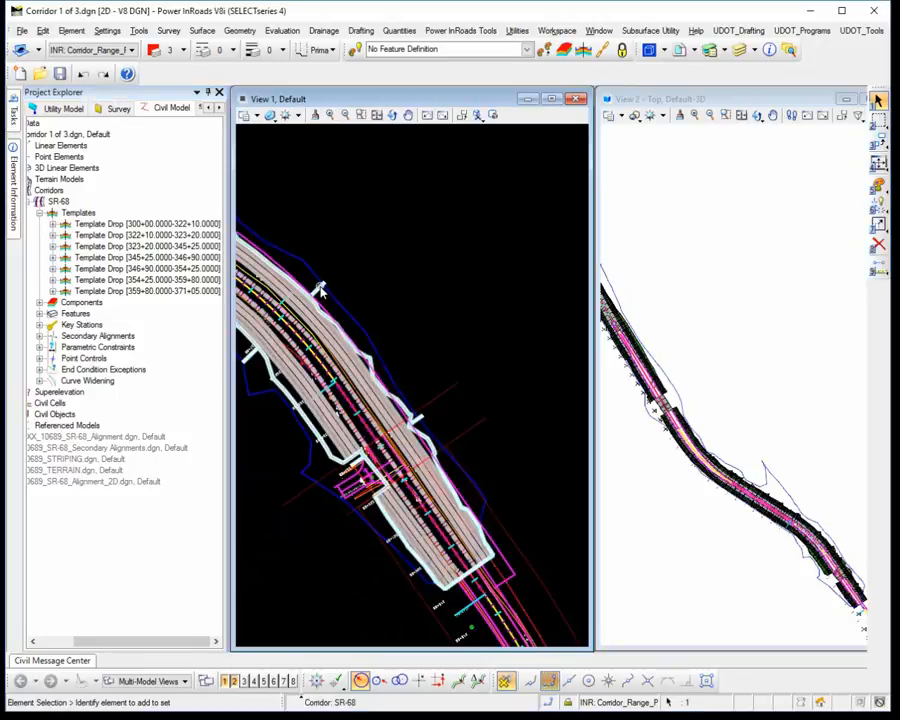
pyautogui.moveTo(320, 290)
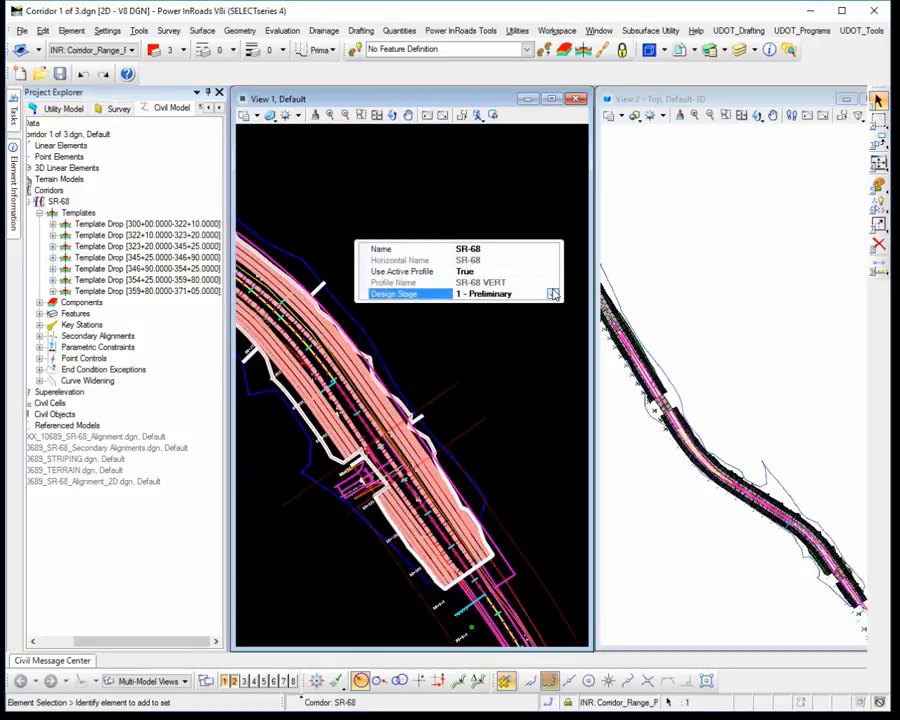
pyautogui.click(553, 295)
pyautogui.click(490, 317)
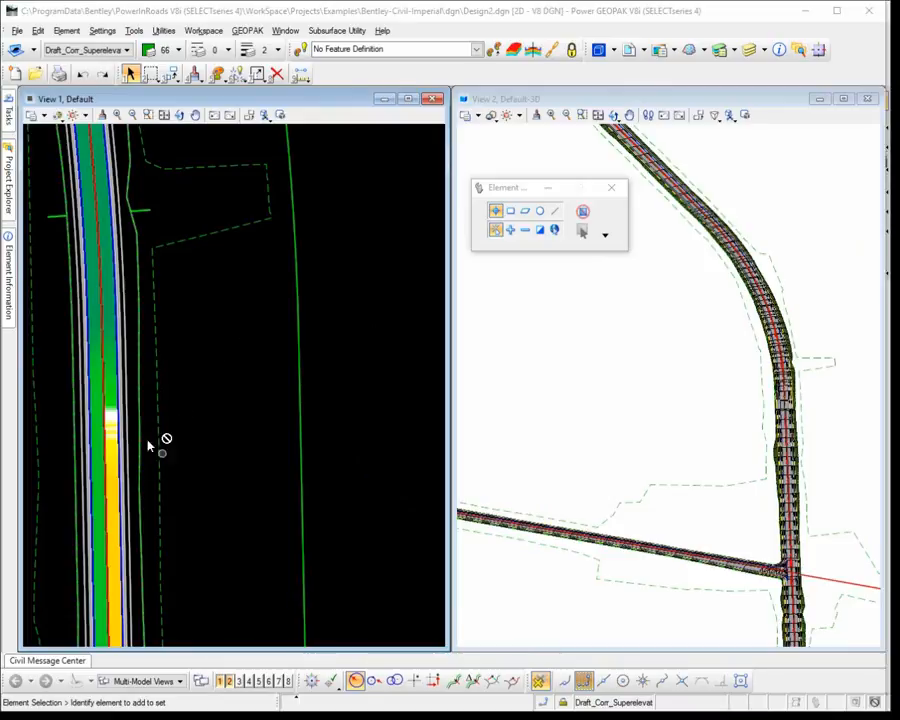
# Set the superelevation fill to Boundaries Only in the civil view preferences and apply the change
pyautogui.scroll(3, 112, 400)
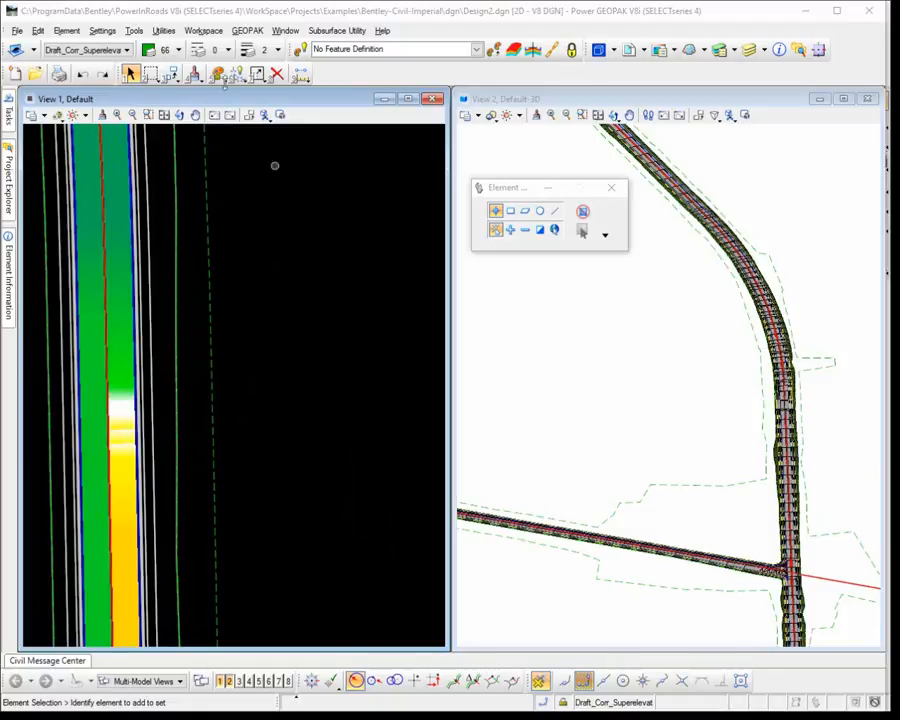
pyautogui.click(203, 31)
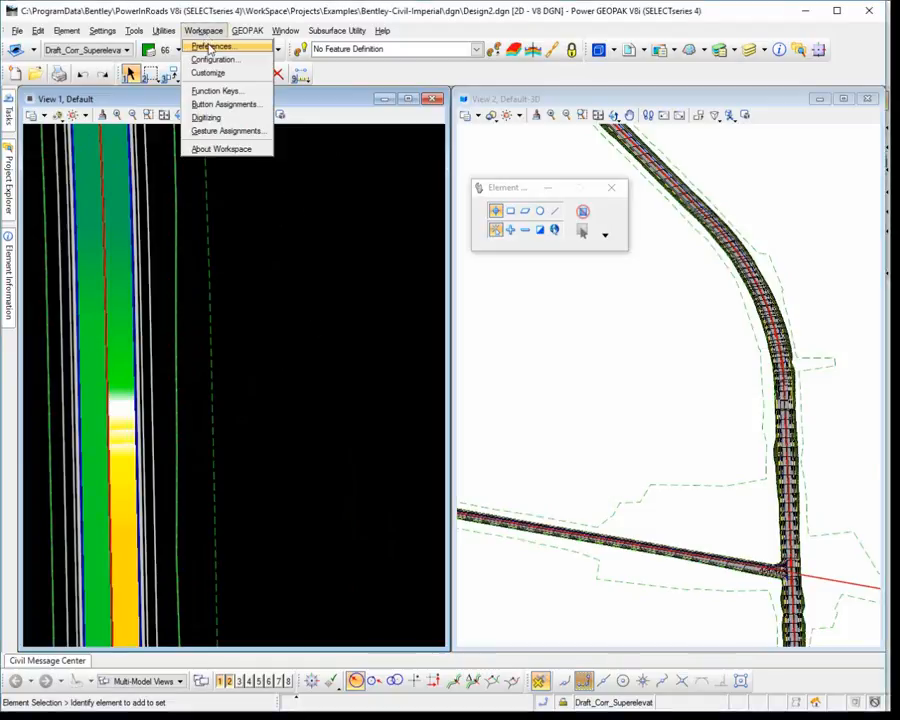
pyautogui.click(210, 47)
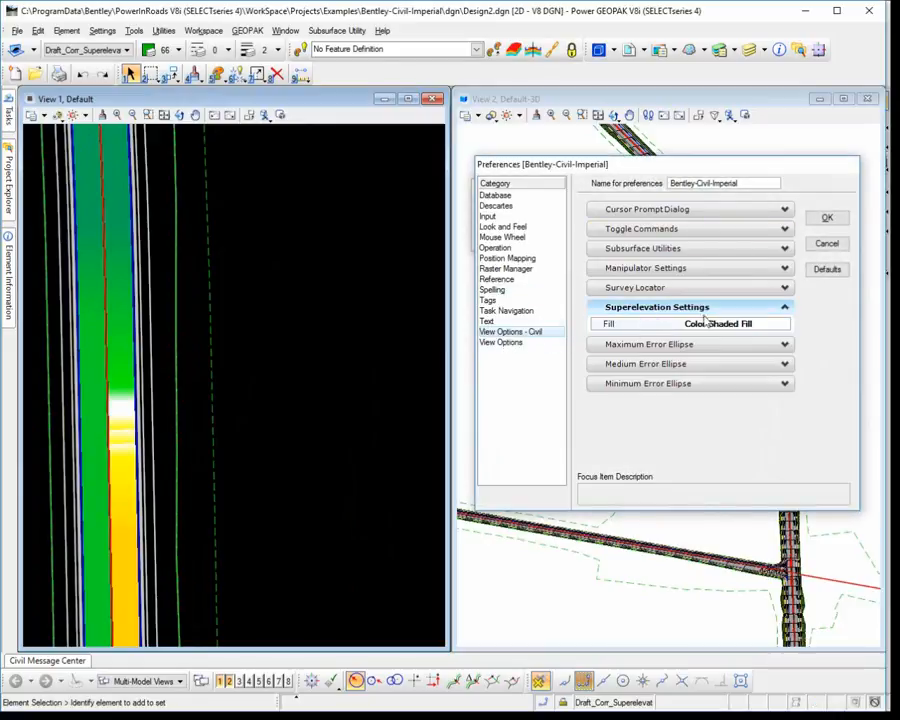
pyautogui.click(784, 325)
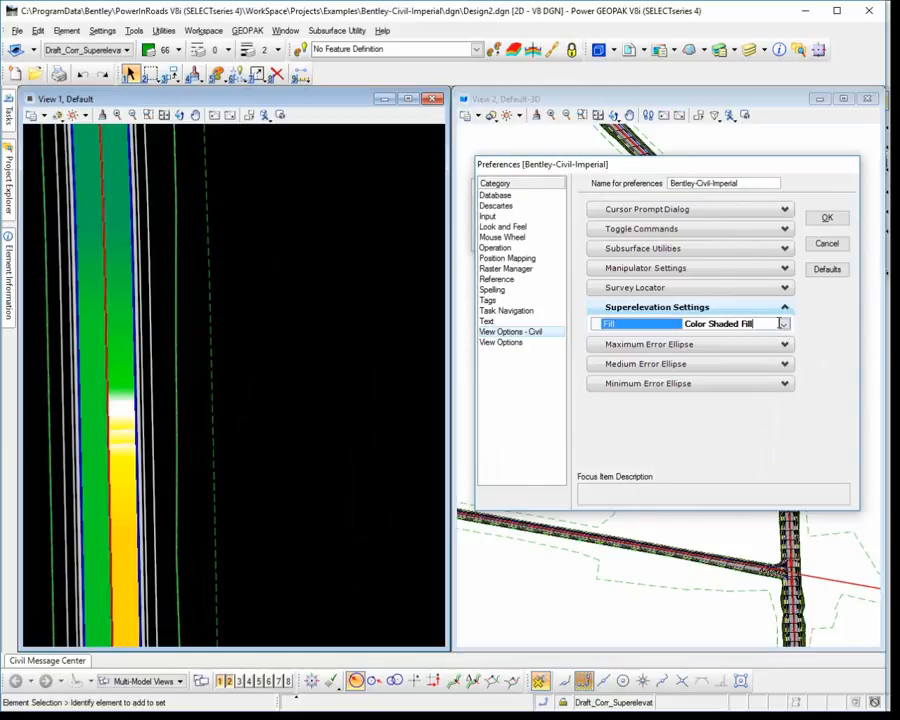
pyautogui.click(784, 325)
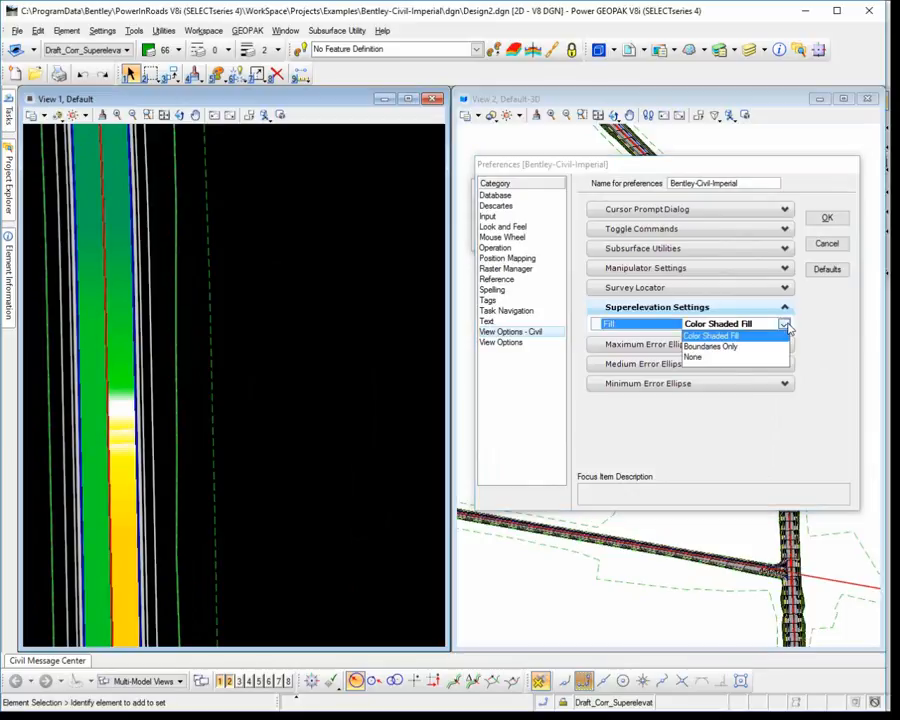
pyautogui.click(738, 347)
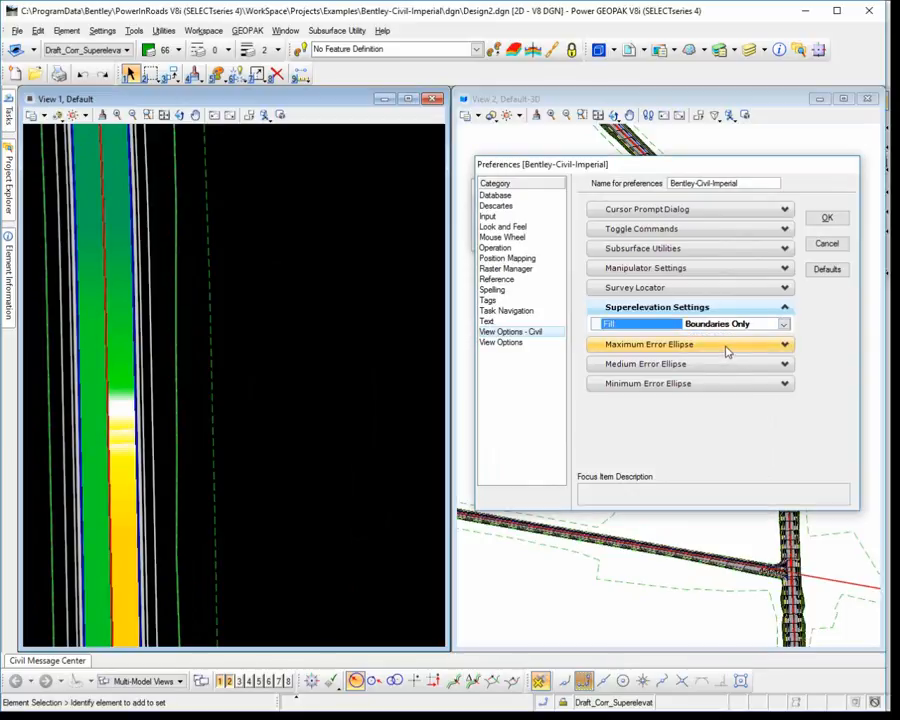
pyautogui.click(827, 217)
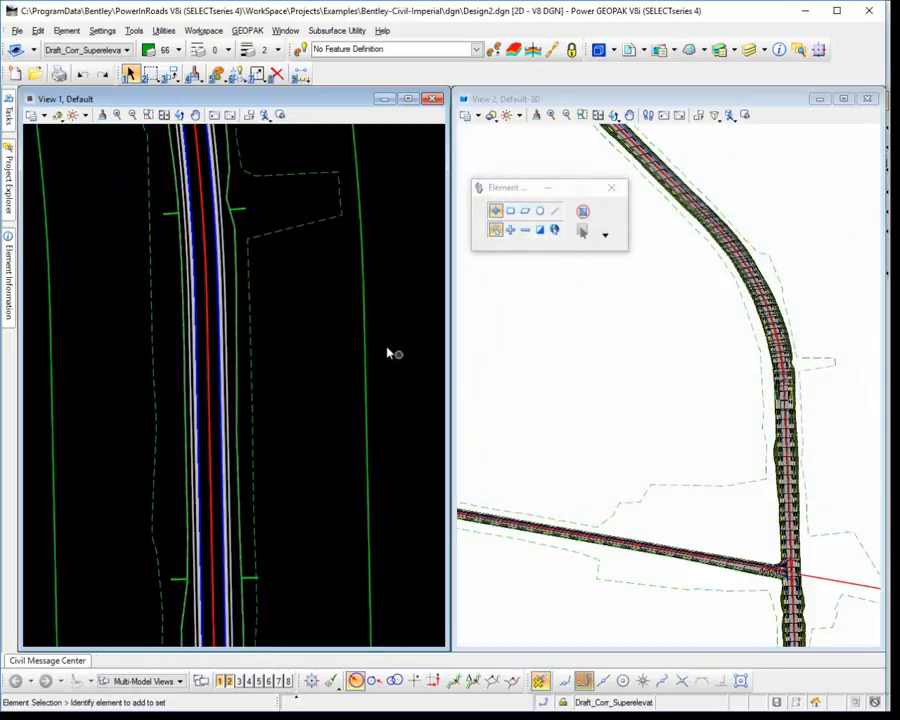
# Select the superelevation section of the corridor in the plan view and examine its station and cross-slope labels
pyautogui.click(365, 363)
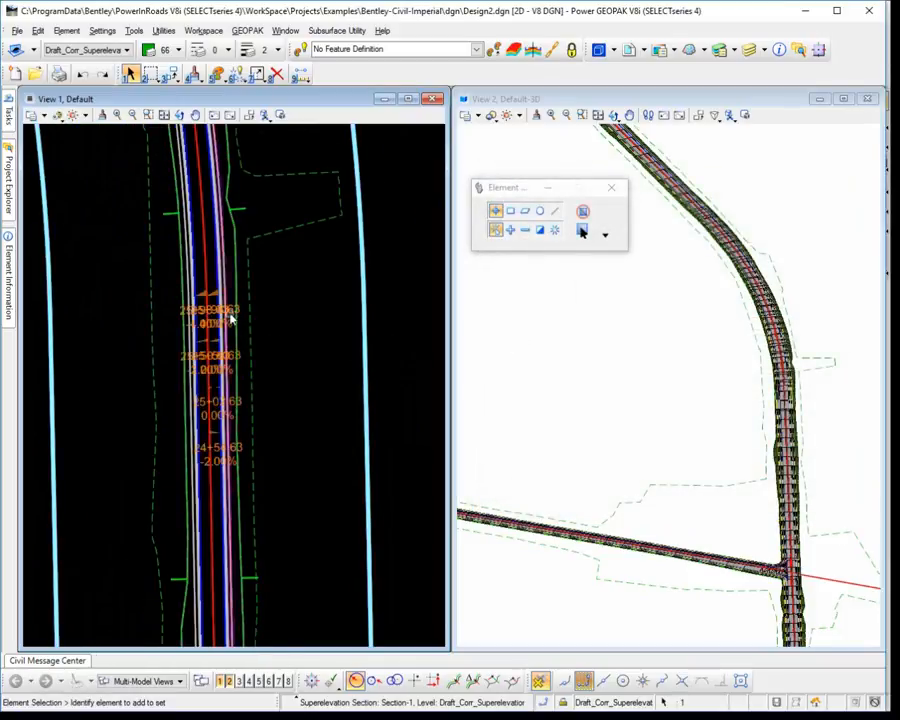
pyautogui.scroll(5, 190, 420)
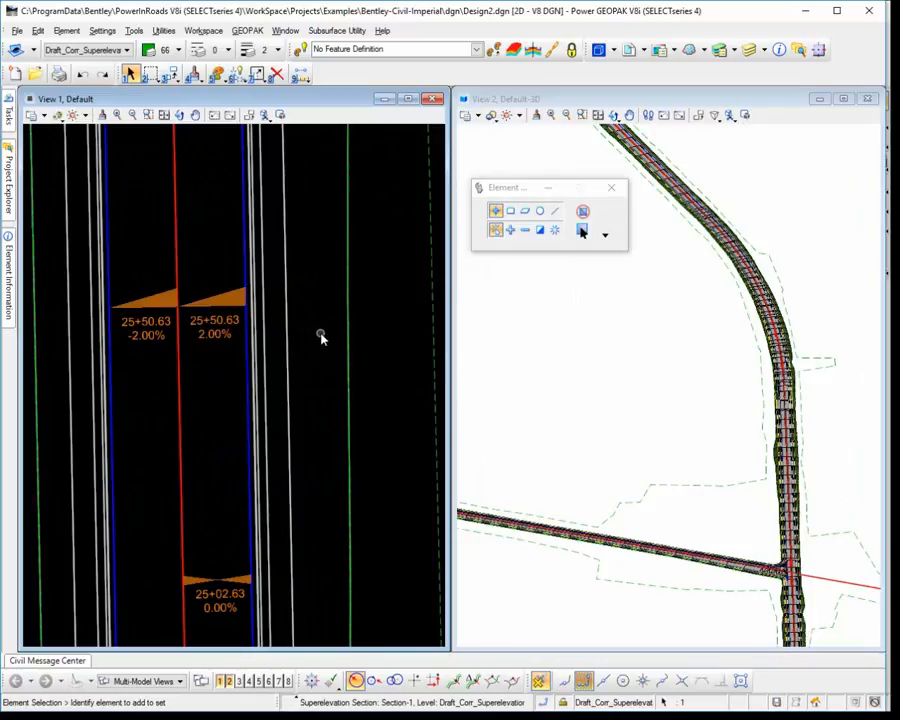
pyautogui.scroll(-3, 320, 337)
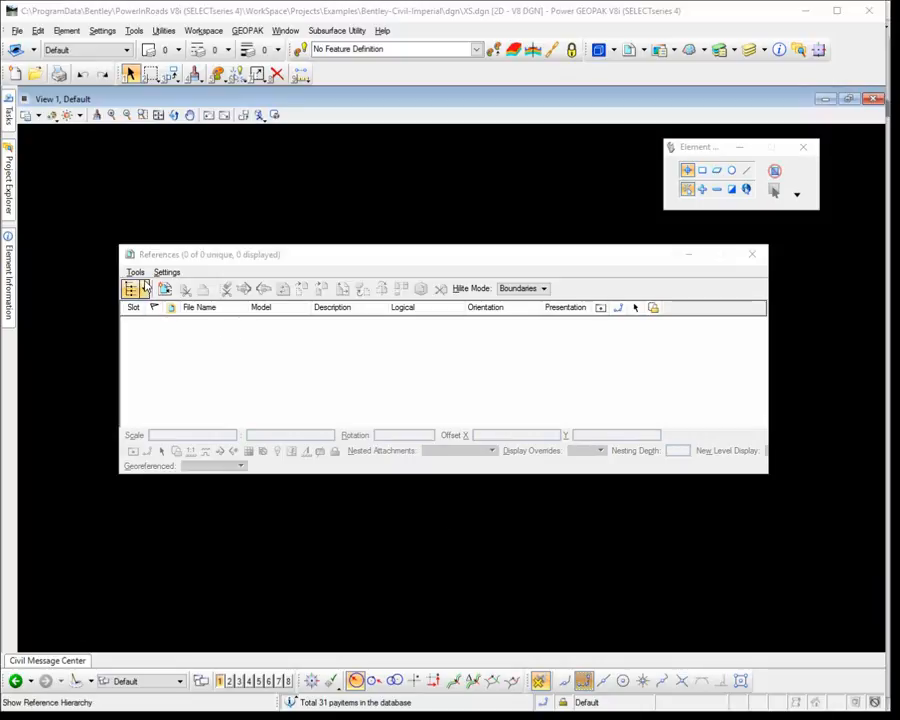
# Attach the Default model of Terrain.dgn as a reference to XS.dgn with live nesting and nesting depth 0
pyautogui.click(135, 272)
pyautogui.click(277, 361)
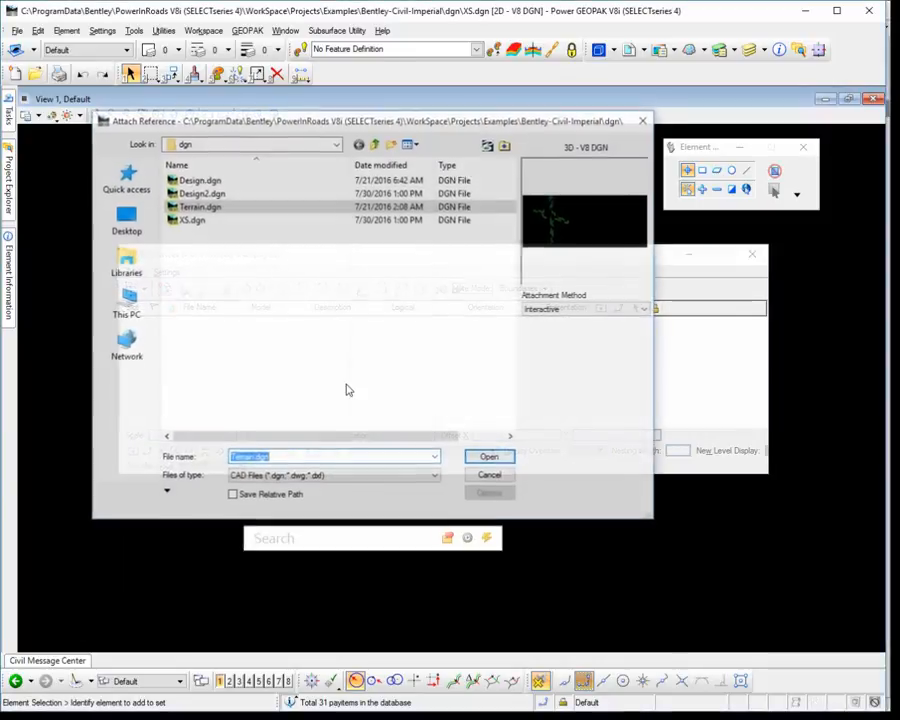
pyautogui.click(183, 221)
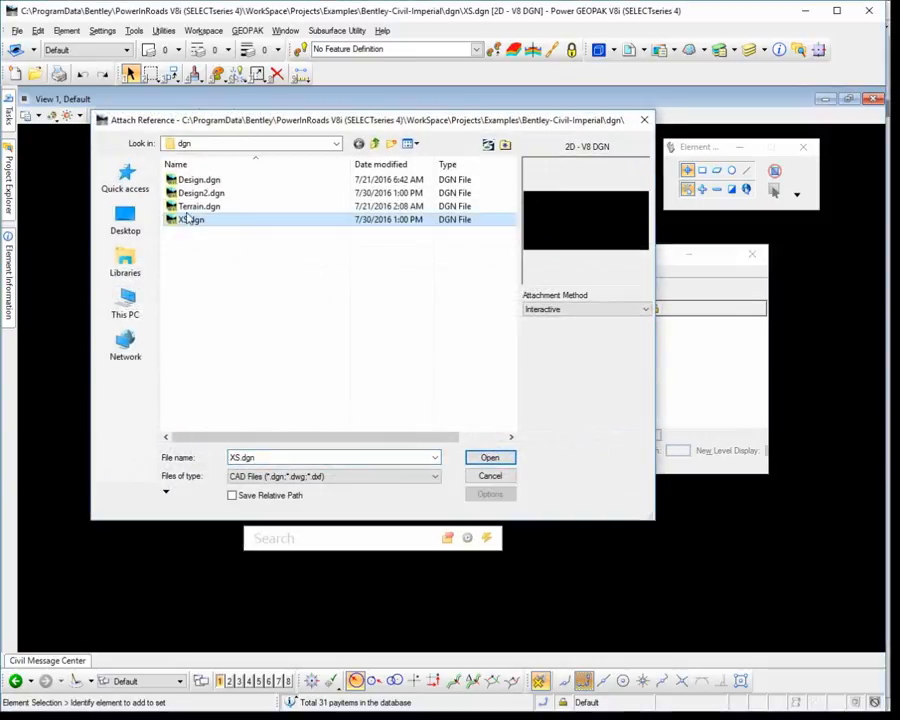
pyautogui.click(192, 206)
pyautogui.click(484, 457)
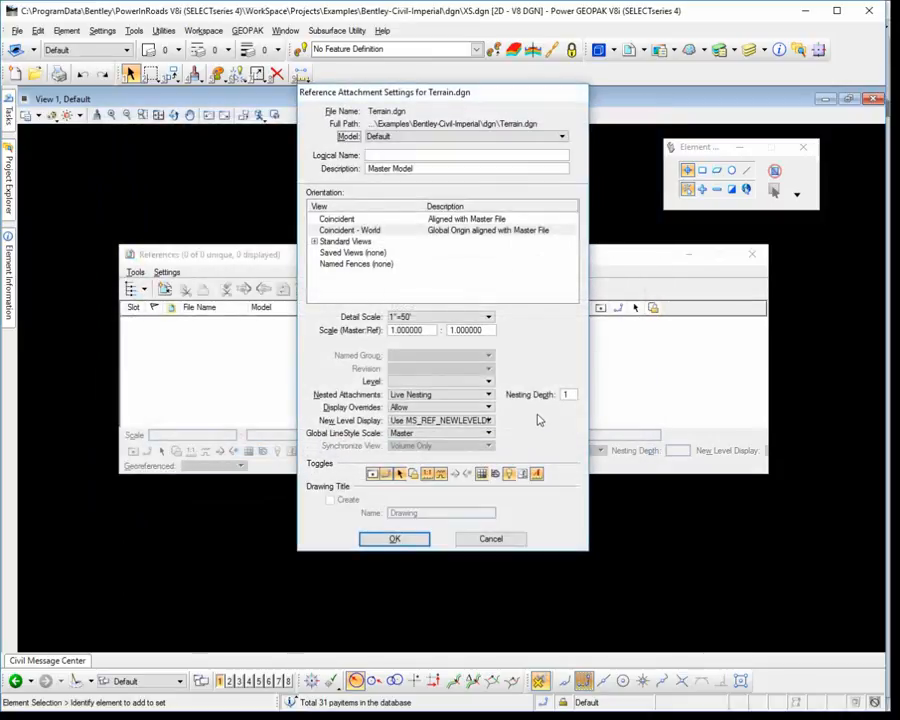
pyautogui.doubleClick(567, 395)
pyautogui.write('0')
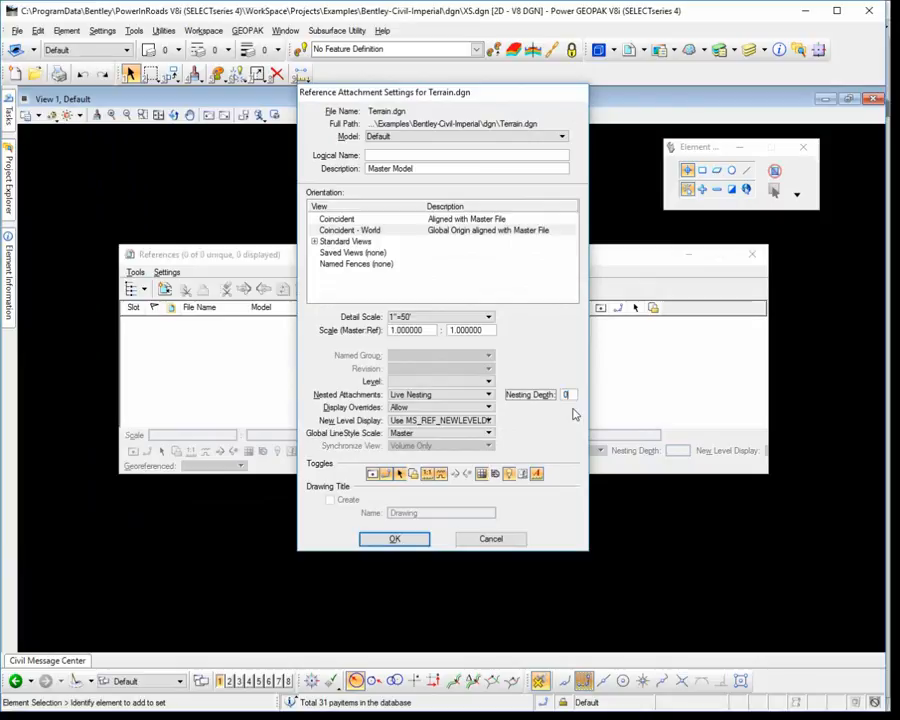
pyautogui.press('Tab')
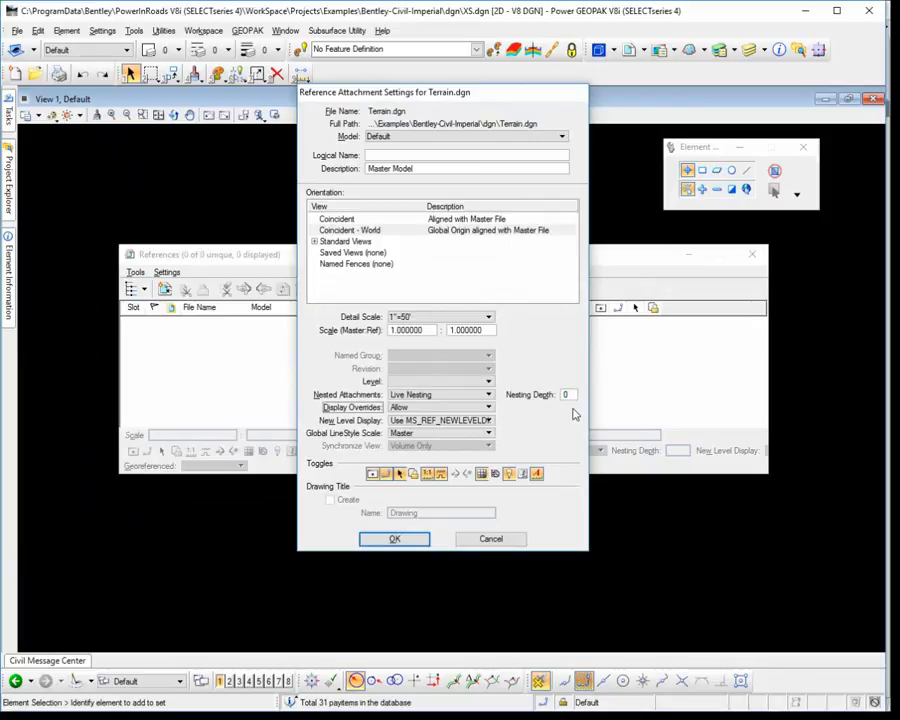
pyautogui.click(394, 539)
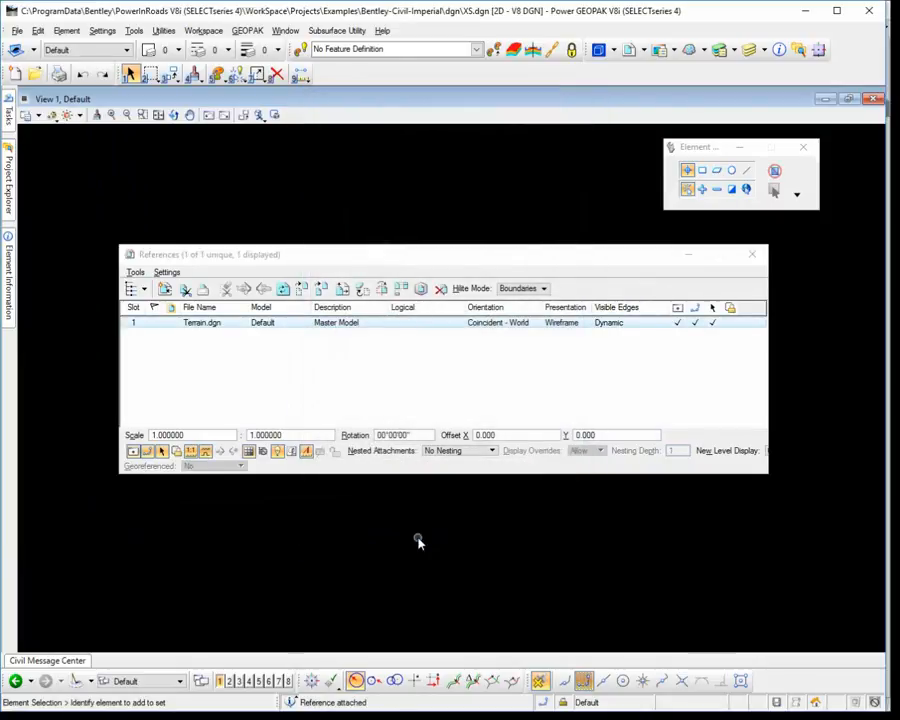
# Fit the view to the attached terrain and set the existing_ground terrain model as active
pyautogui.click(157, 119)
pyautogui.rightClick(633, 573)
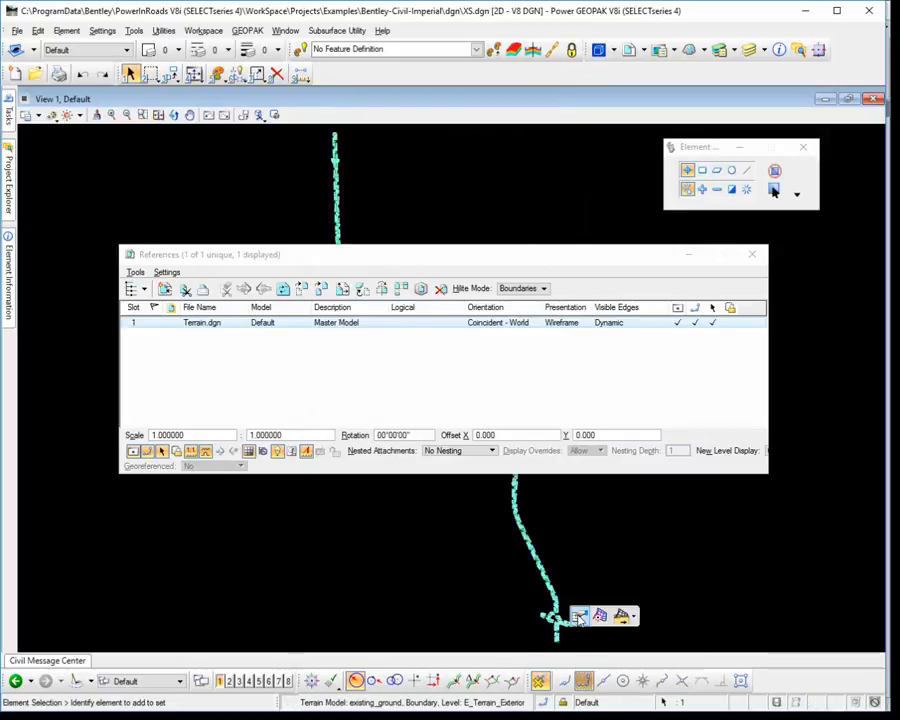
pyautogui.click(600, 614)
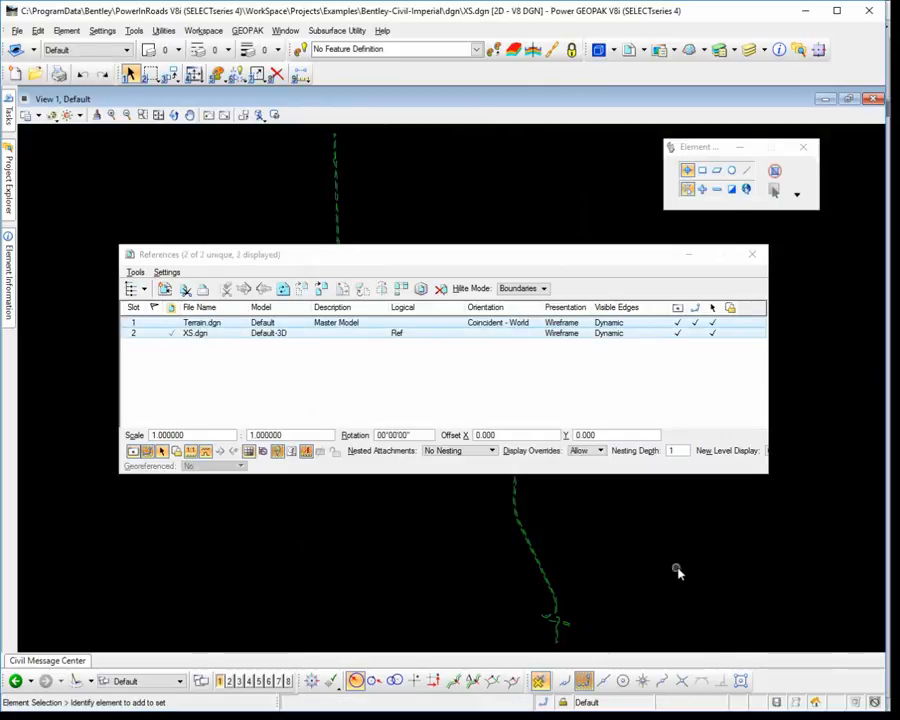
# Attach the Default model of Design2.dgn with coincident world orientation, live nesting and nesting depth 0, and close the references list
pyautogui.click(135, 273)
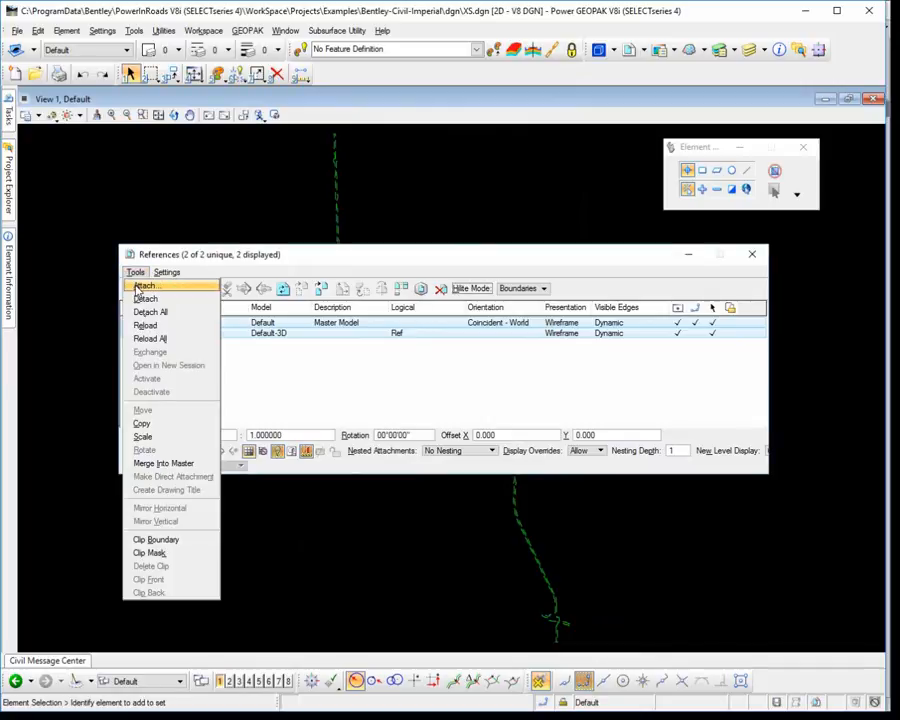
pyautogui.click(140, 283)
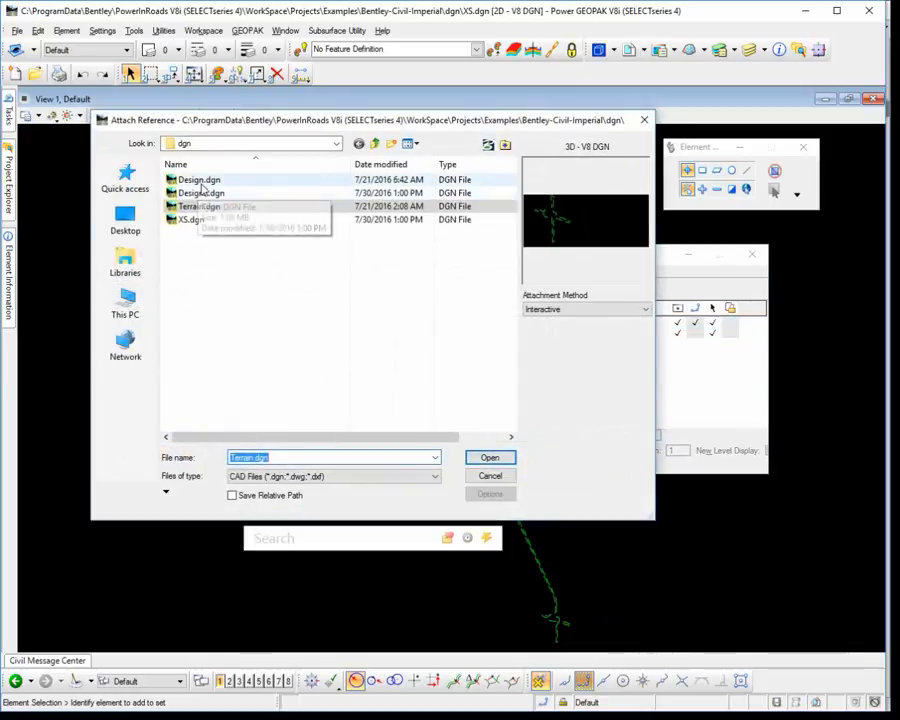
pyautogui.click(199, 181)
pyautogui.click(202, 195)
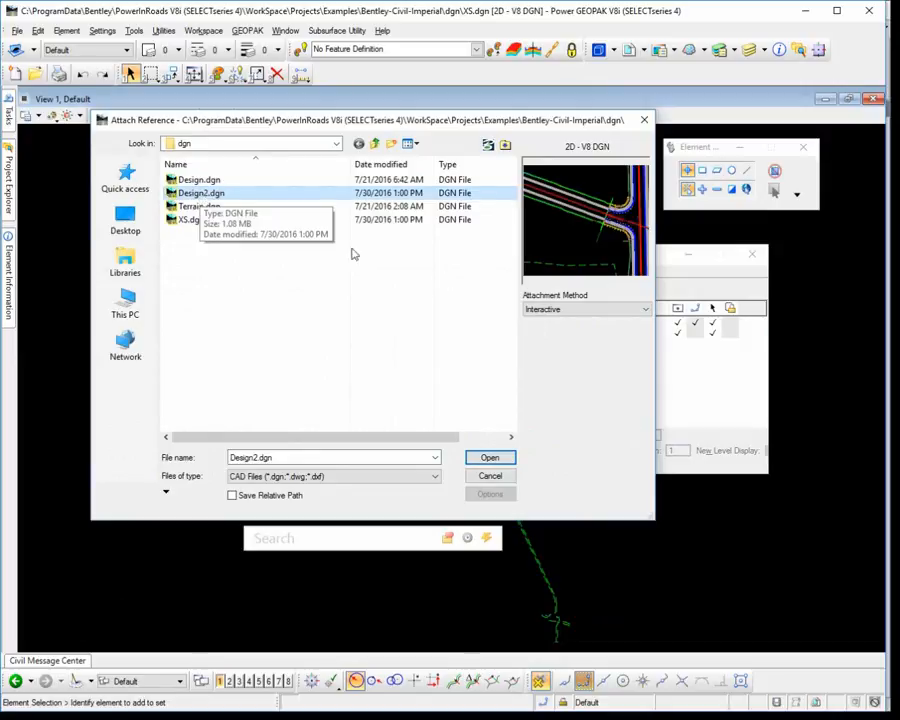
pyautogui.click(482, 458)
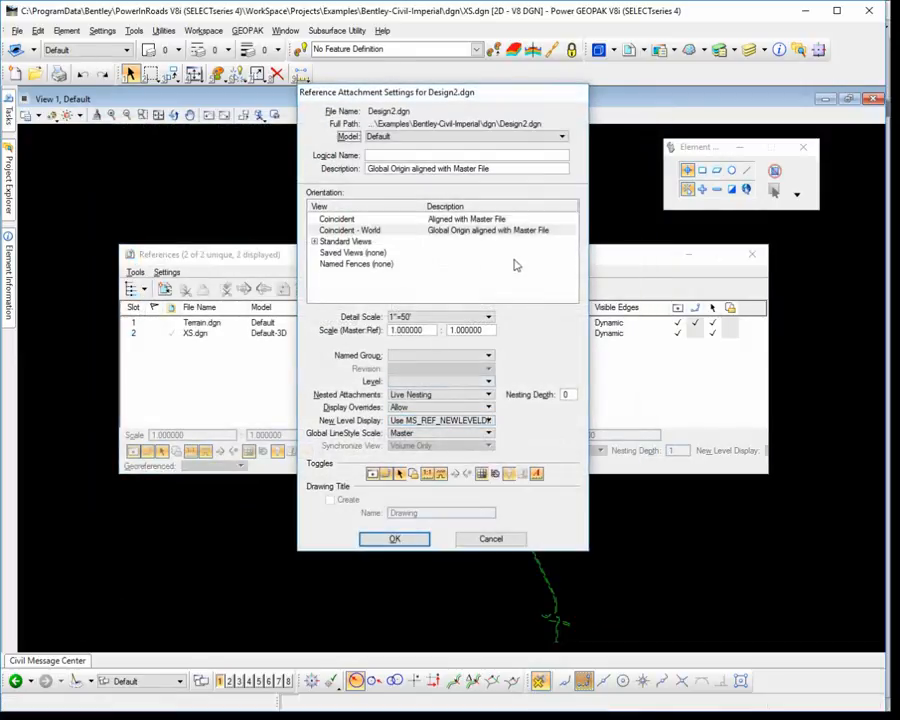
pyautogui.click(464, 137)
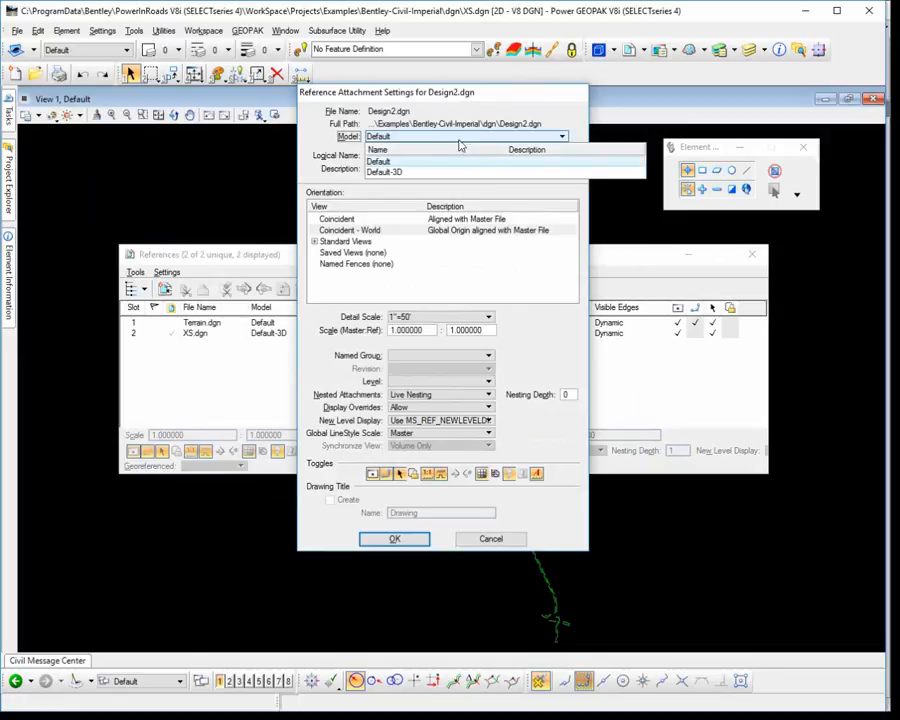
pyautogui.click(394, 162)
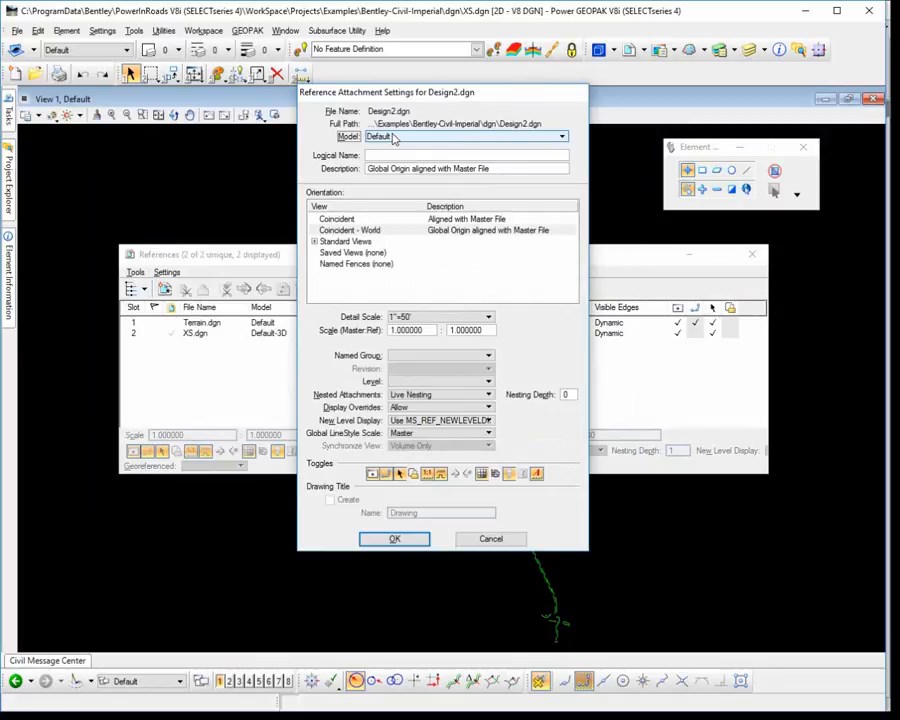
pyautogui.click(567, 396)
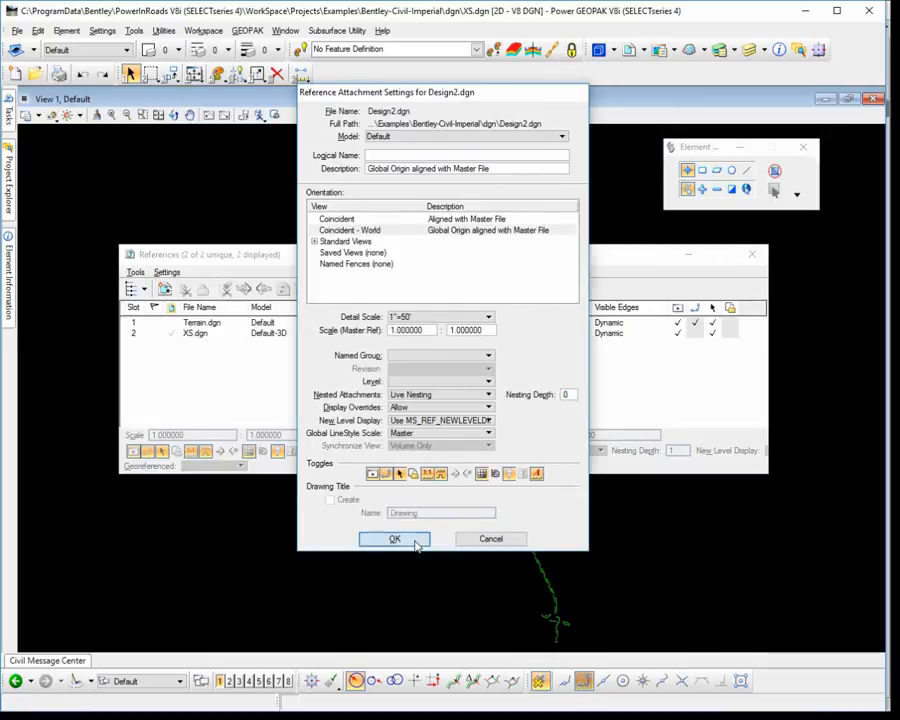
pyautogui.click(414, 542)
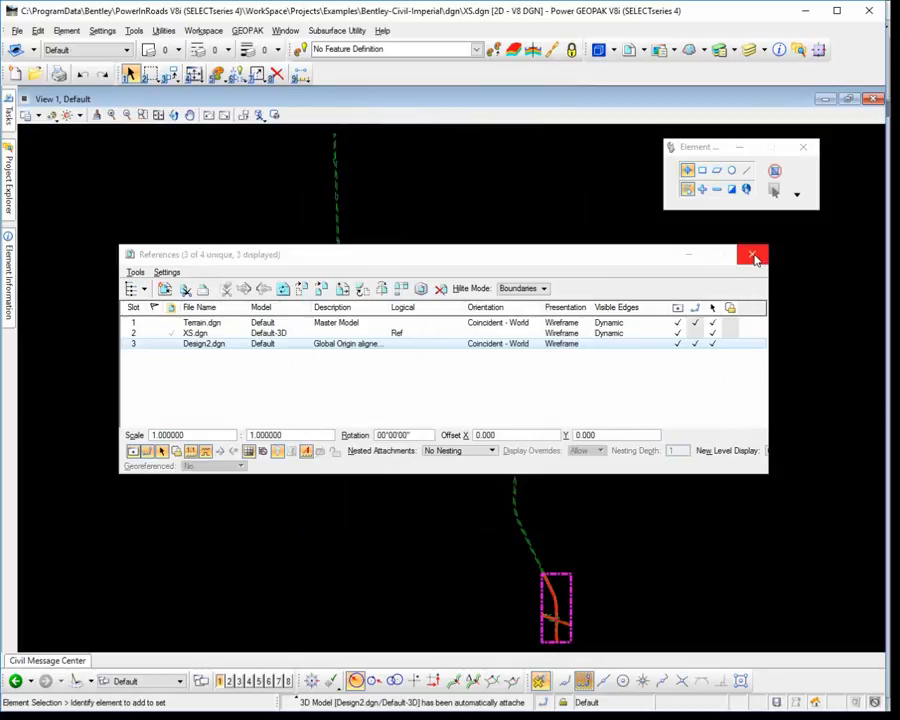
pyautogui.click(752, 254)
# Examine the referenced corridors and their intersection in the plan view and the 3D view
pyautogui.scroll(1, 577, 648)
pyautogui.scroll(6, 575, 646)
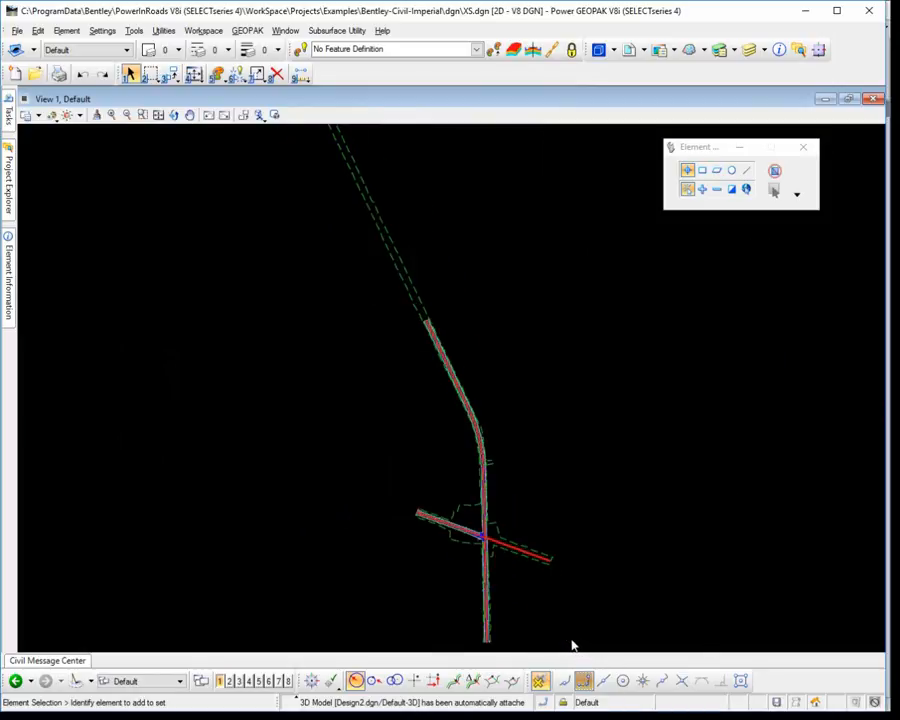
pyautogui.moveTo(486, 524)
pyautogui.mouseDown(button='middle')
pyautogui.moveTo(466, 488)
pyautogui.moveTo(387, 456)
pyautogui.mouseUp(button='middle')
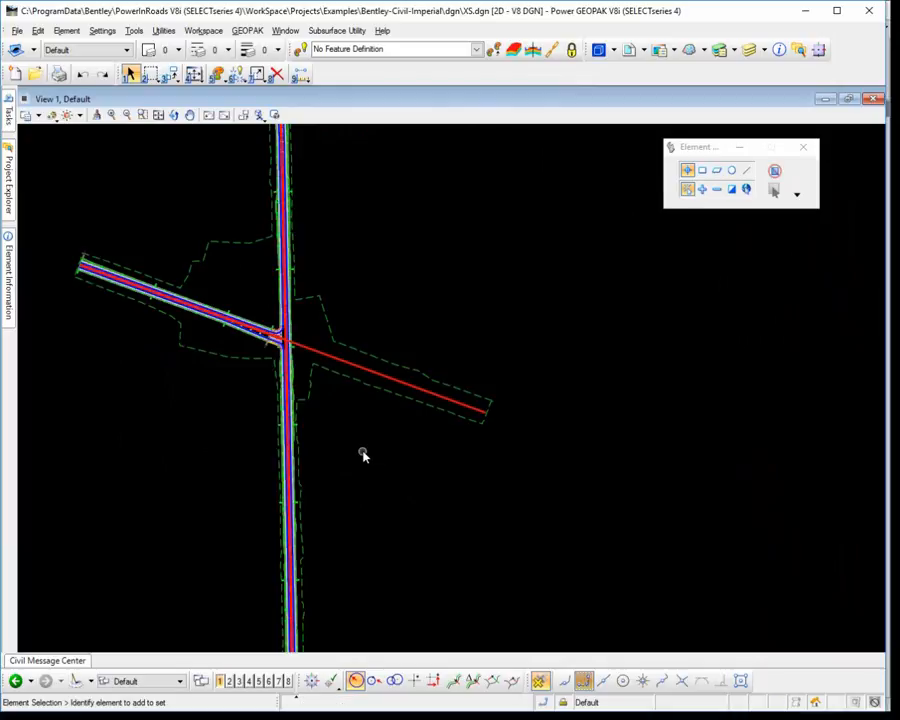
pyautogui.moveTo(364, 454); pyautogui.dragTo(320, 416, button='middle')
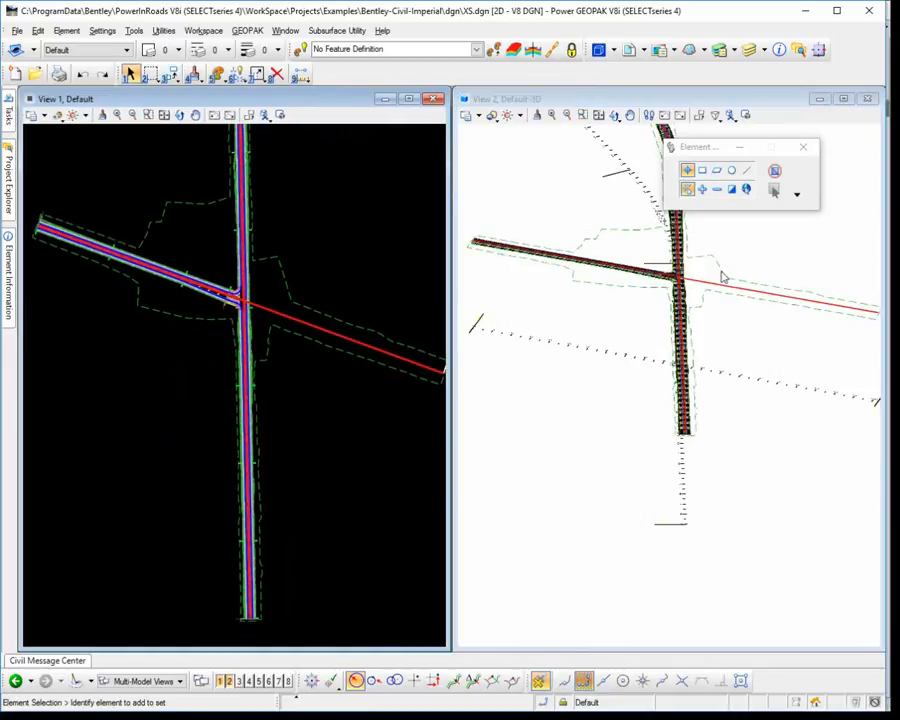
pyautogui.moveTo(706, 269); pyautogui.dragTo(706, 370, button='middle')
pyautogui.scroll(3, 675, 380)
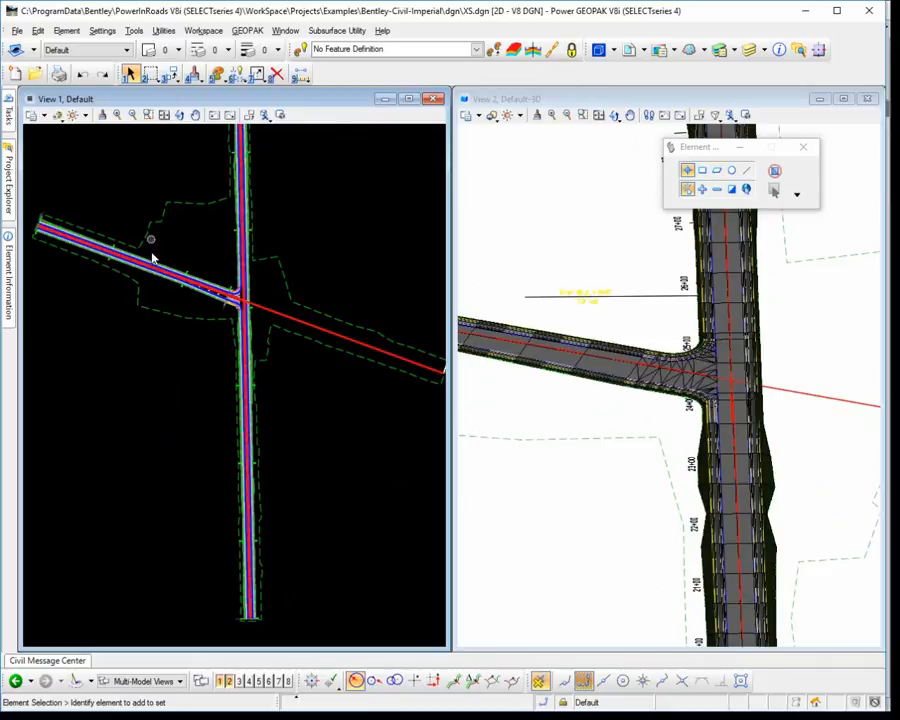
pyautogui.scroll(2, 165, 255)
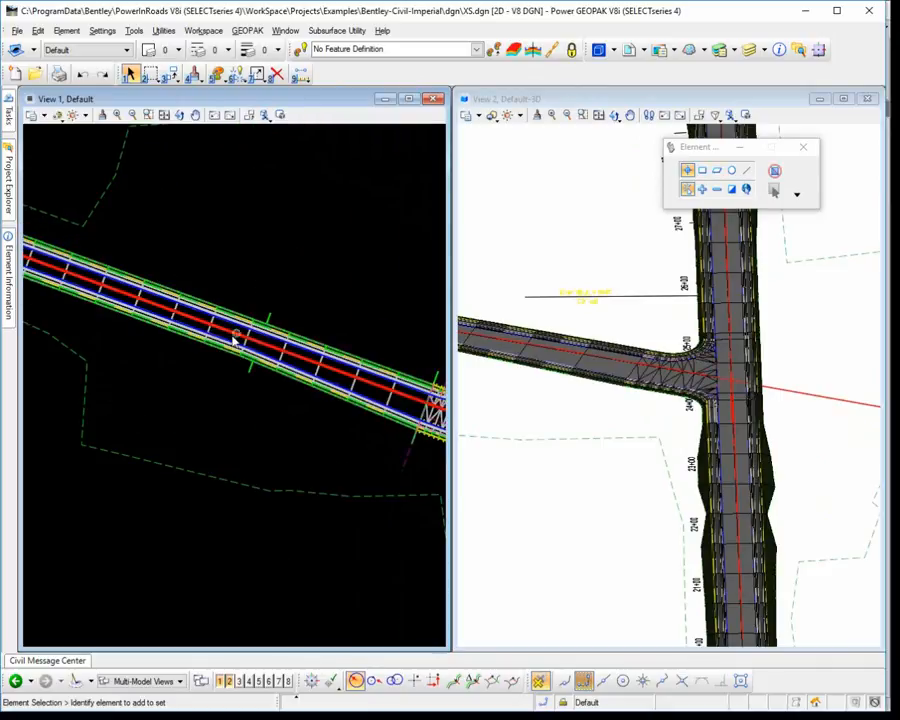
pyautogui.moveTo(234, 340)
pyautogui.scroll(-2, 252, 268)
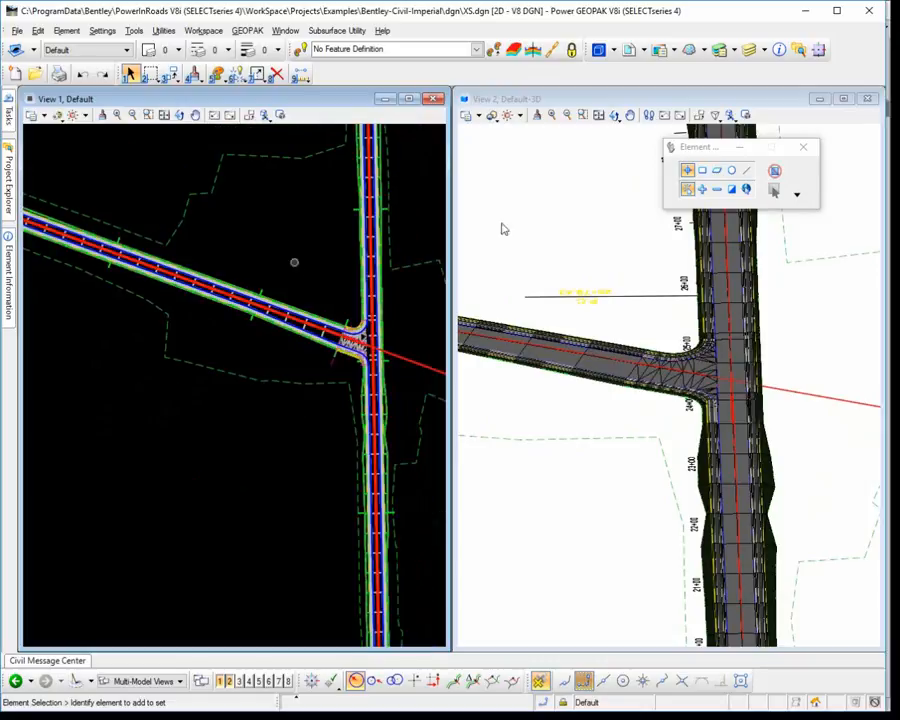
# Review the nesting settings of the XS.dgn, Terrain.dgn and Design2.dgn entries in the references list
pyautogui.click(632, 53)
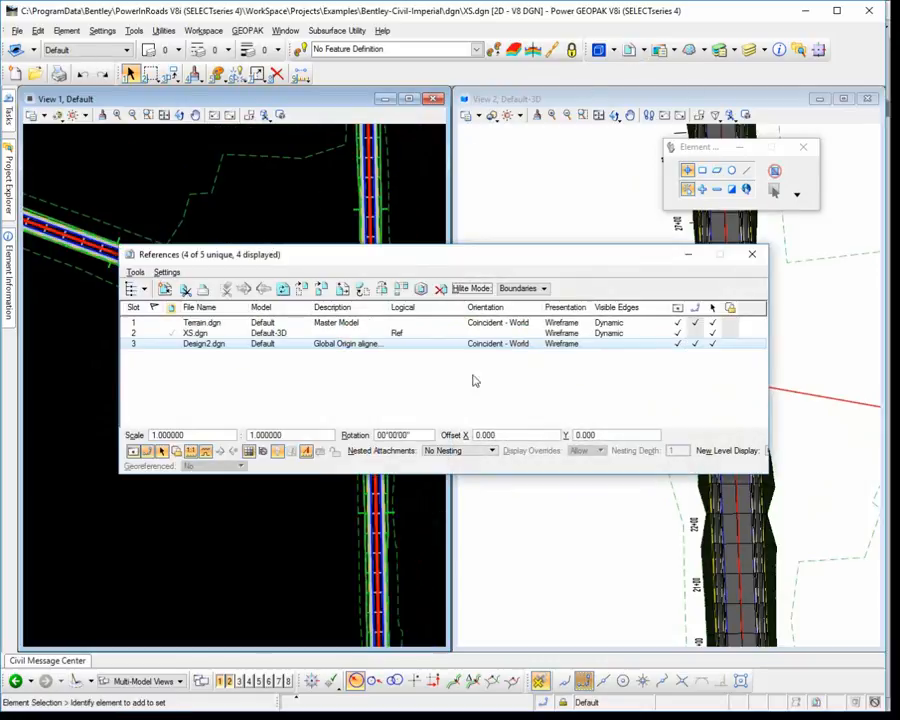
pyautogui.click(205, 333)
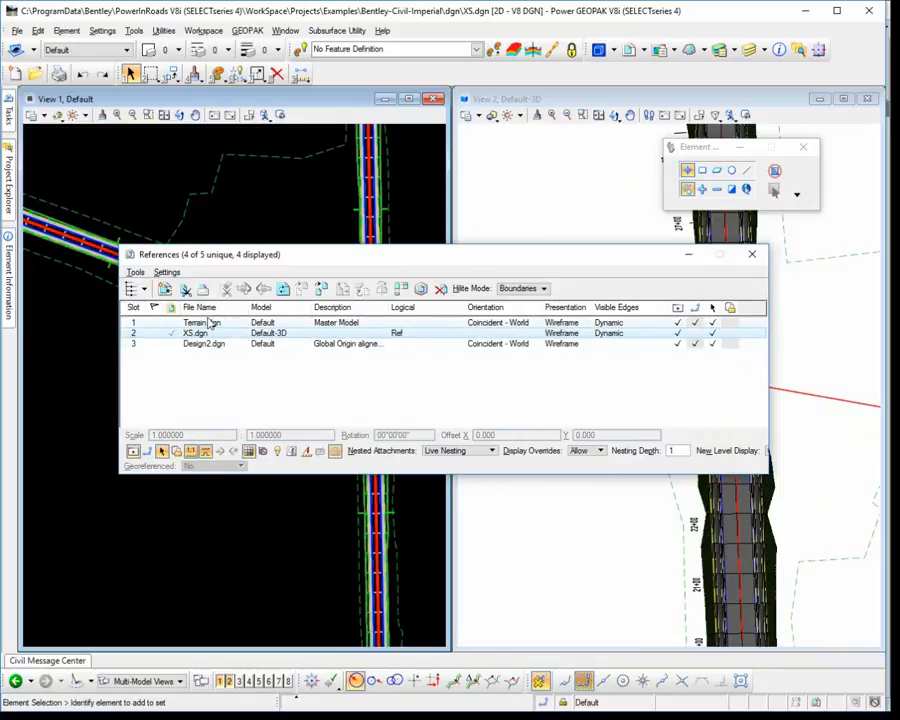
pyautogui.click(203, 323)
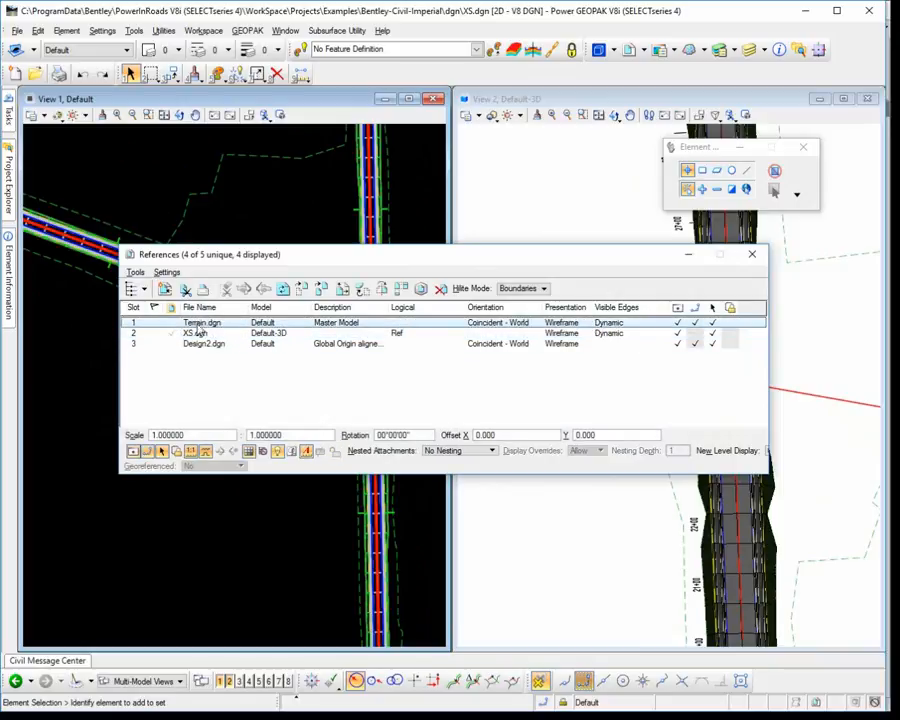
pyautogui.click(201, 334)
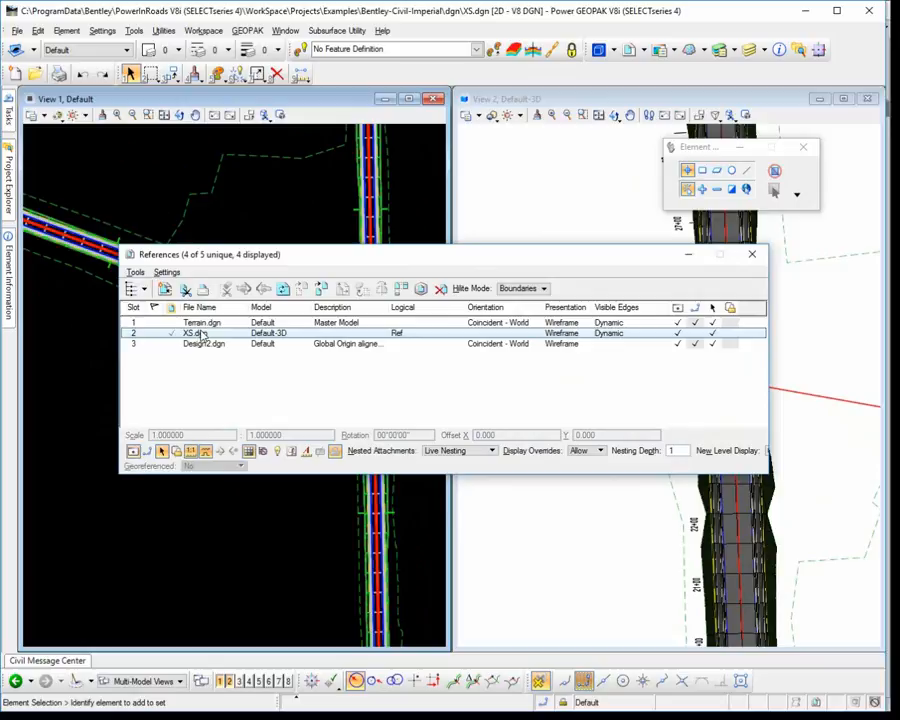
pyautogui.click(681, 455)
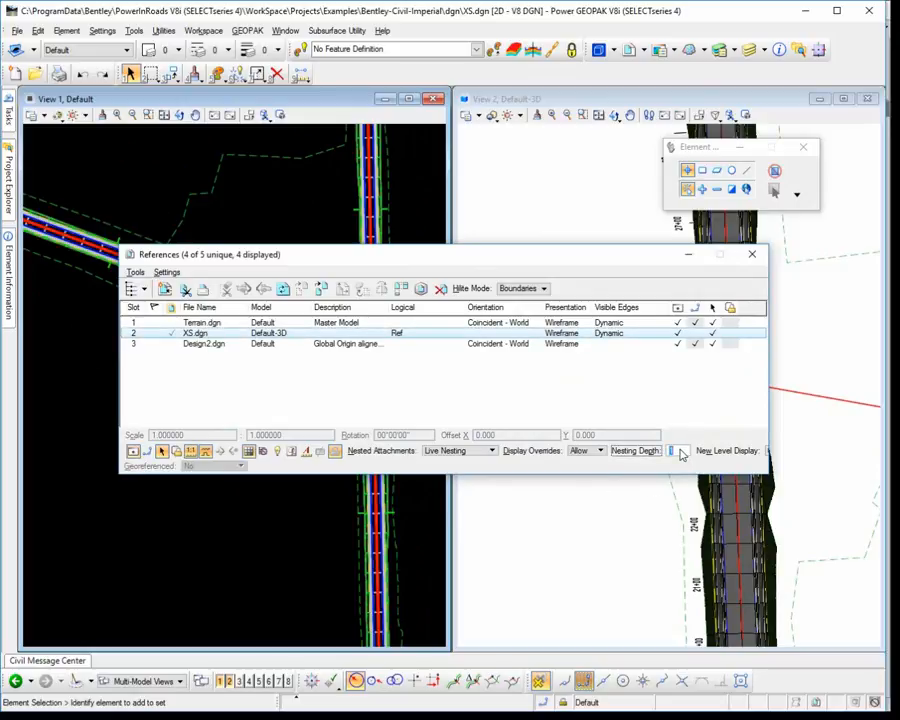
pyautogui.click(199, 345)
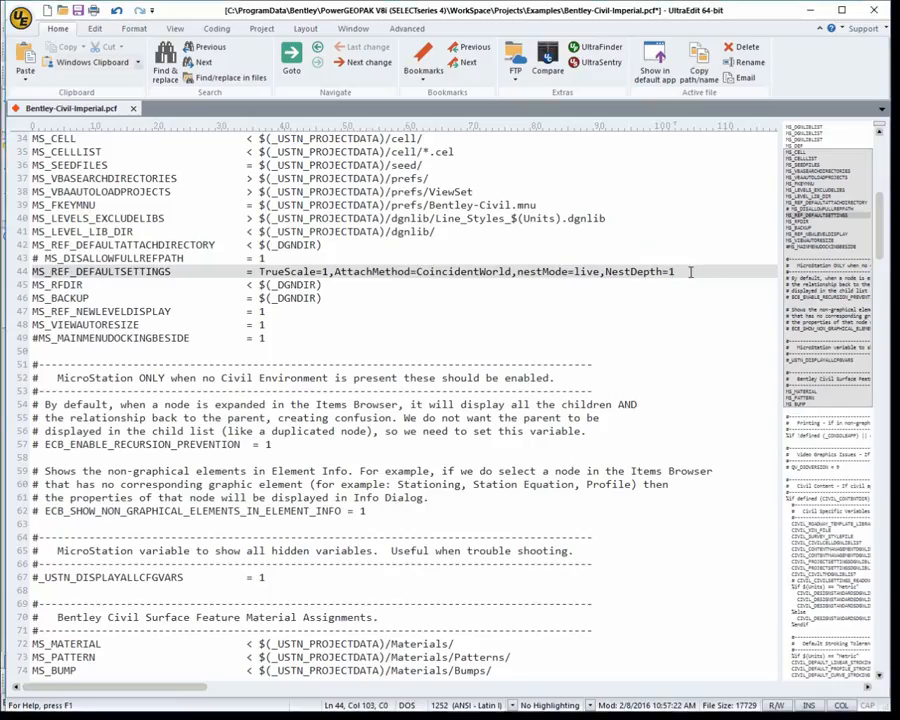
# Save Bentley-Civil-Imperial.pcf in UltraEdit with NestDepth=0 in MS_REF_DEFAULTSETTINGS, and close the references list of XS.dgn
pyautogui.press('BackSpace')
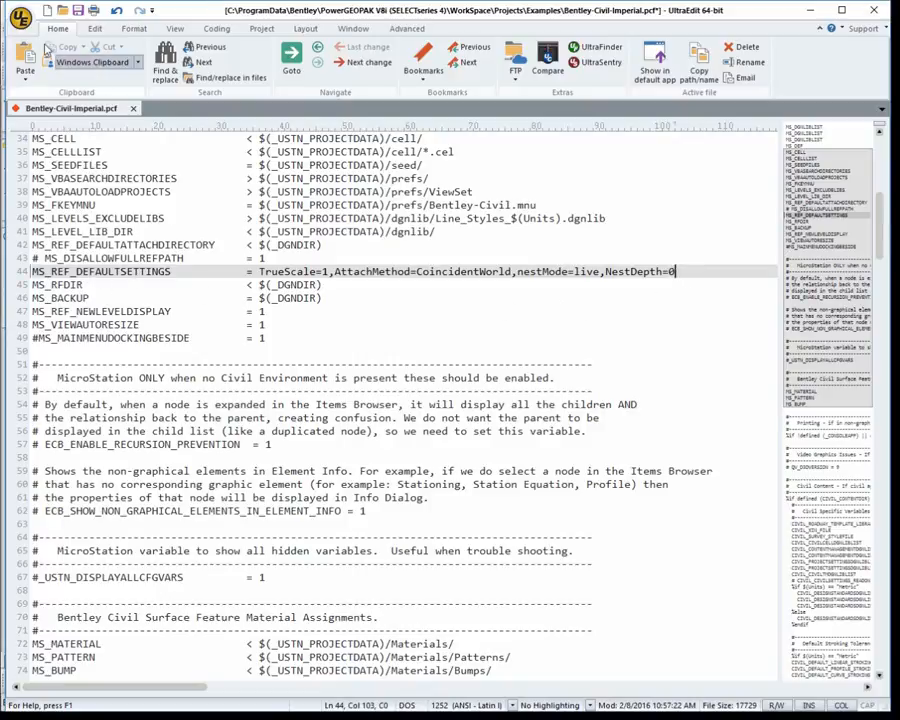
pyautogui.click(78, 11)
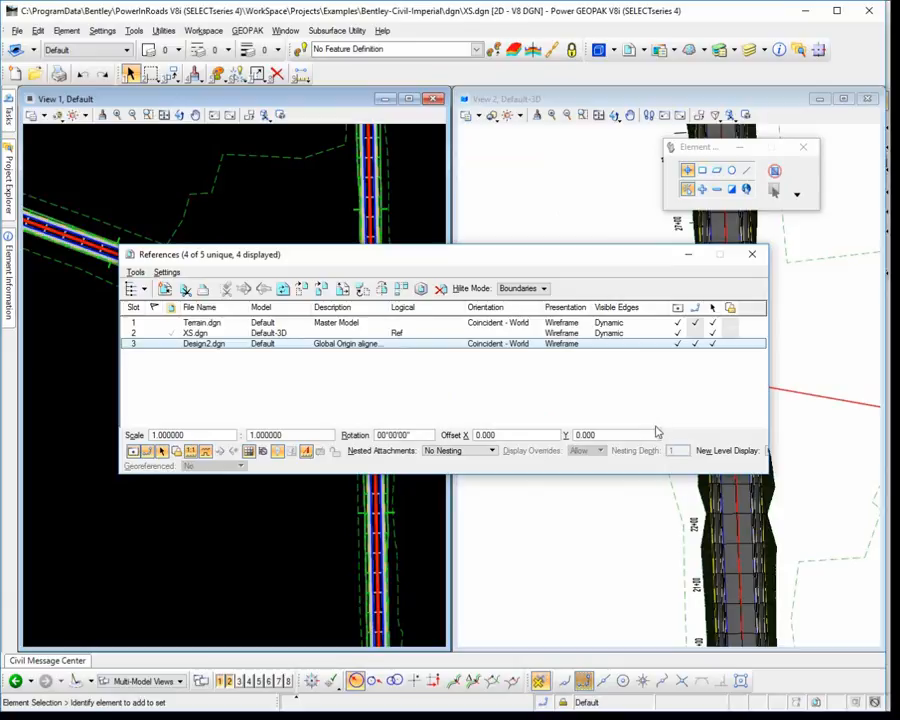
pyautogui.click(752, 254)
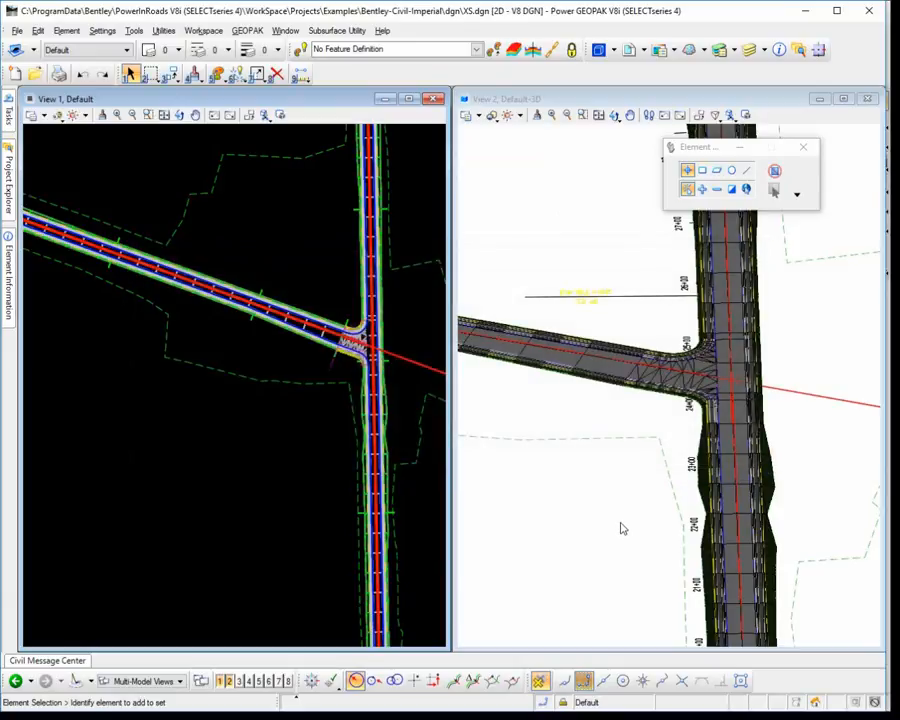